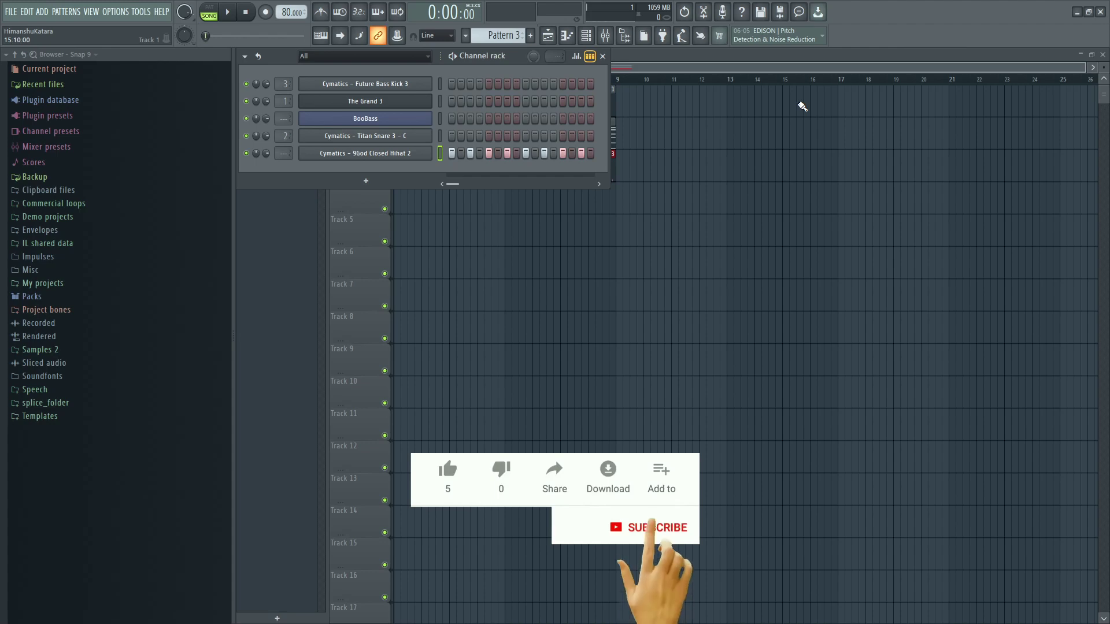
# - Bring the playlist into view, play the song with all three patterns, and stop playback
pyautogui.click(724, 68)
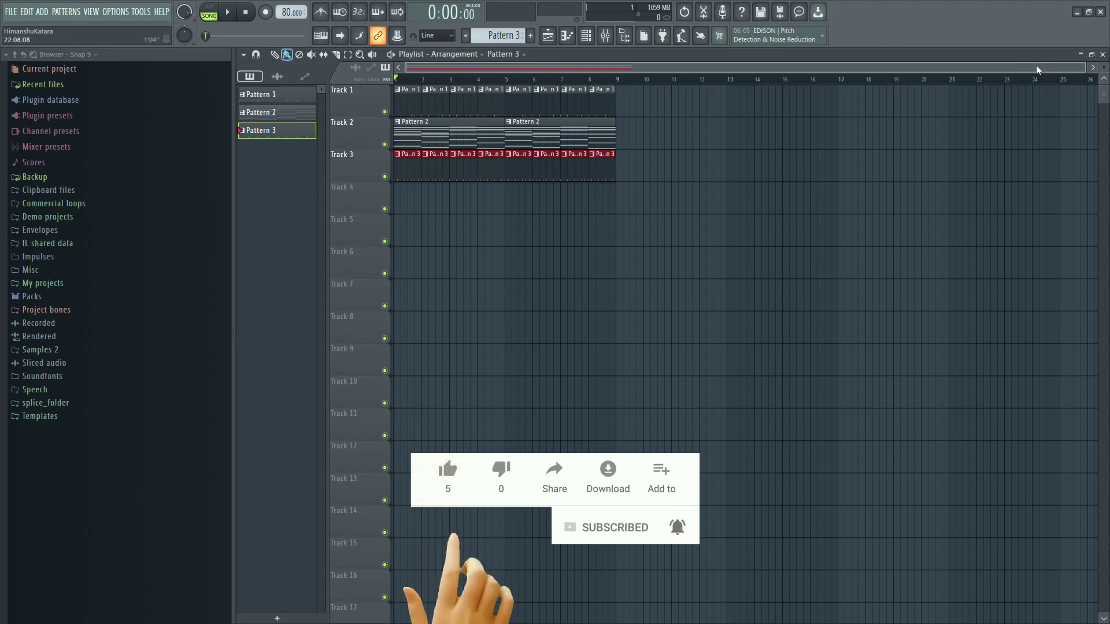
pyautogui.moveTo(1083, 67); pyautogui.dragTo(811, 67)
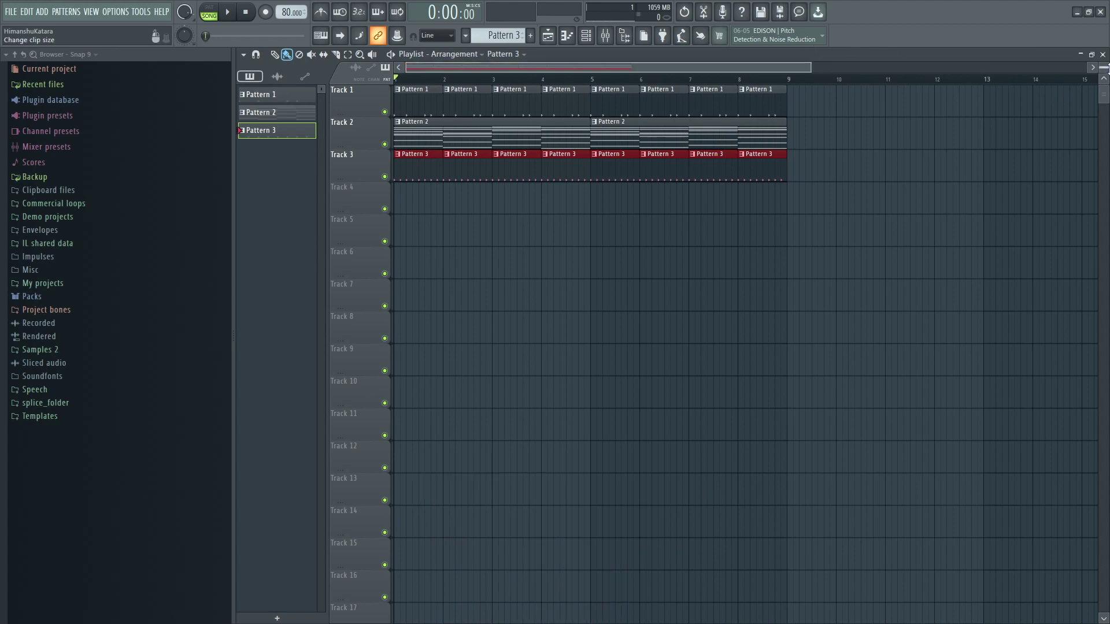
pyautogui.moveTo(1104, 67); pyautogui.dragTo(1104, 85)
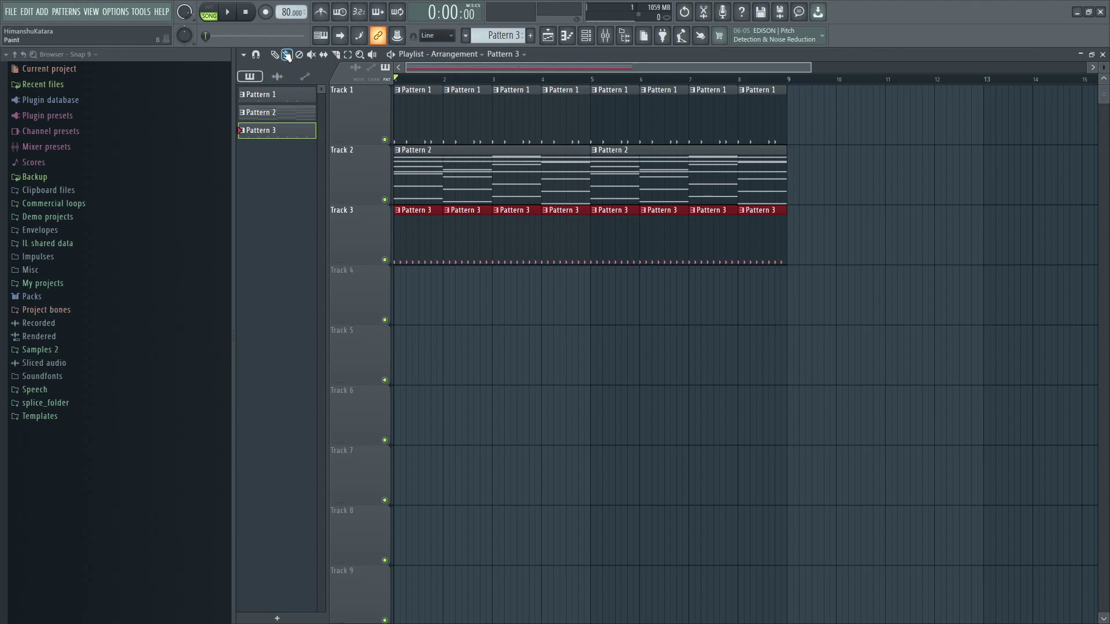
pyautogui.click(230, 12)
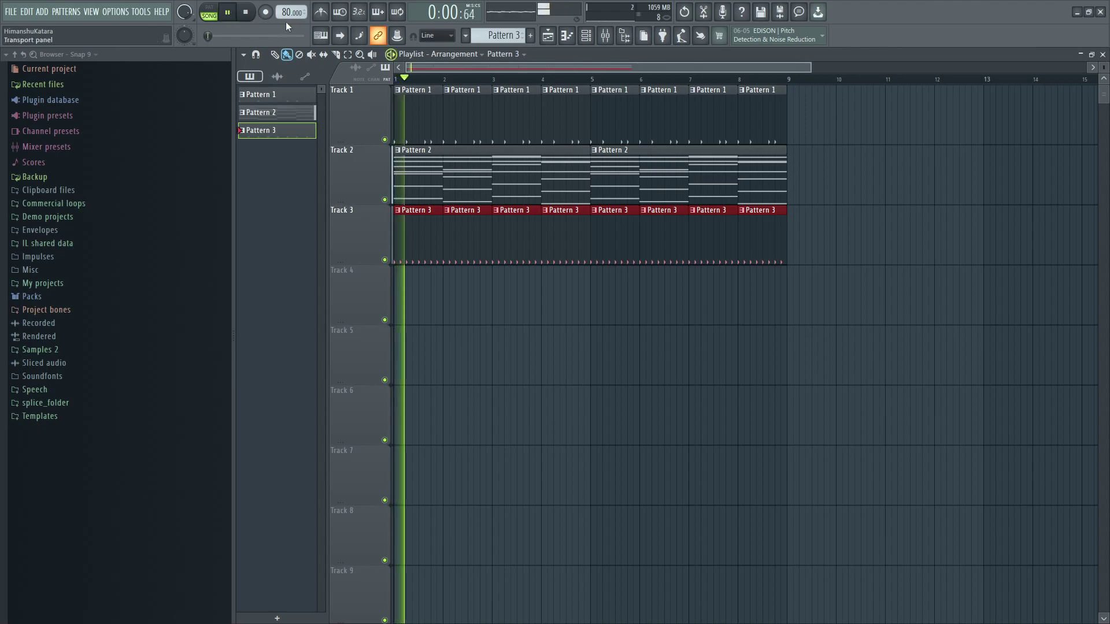
pyautogui.click(596, 39)
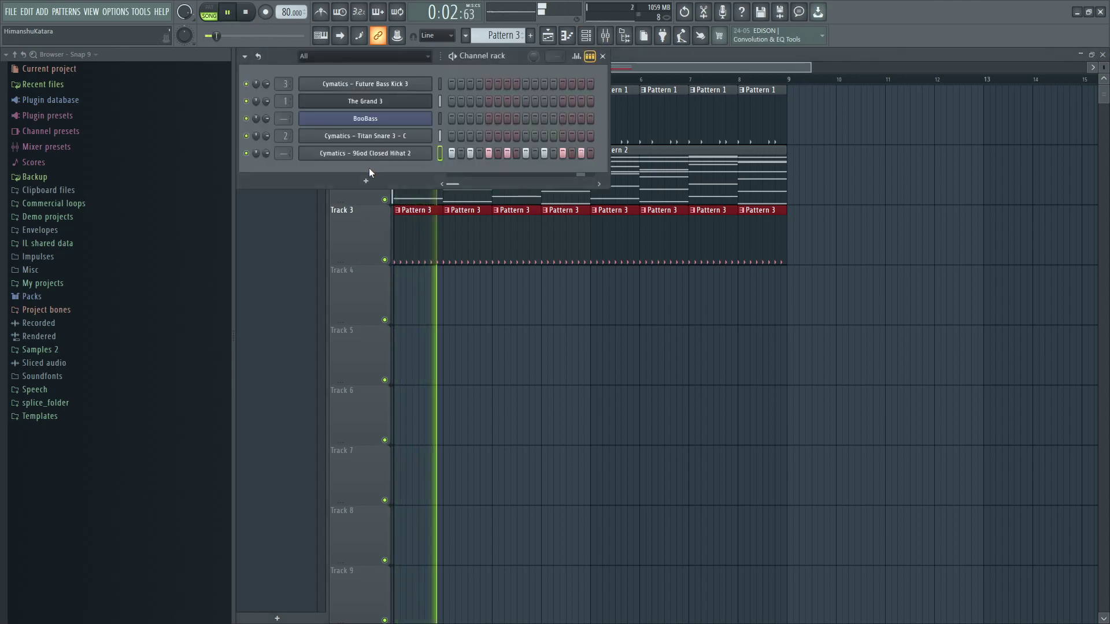
pyautogui.moveTo(265, 155); pyautogui.dragTo(266, 179)
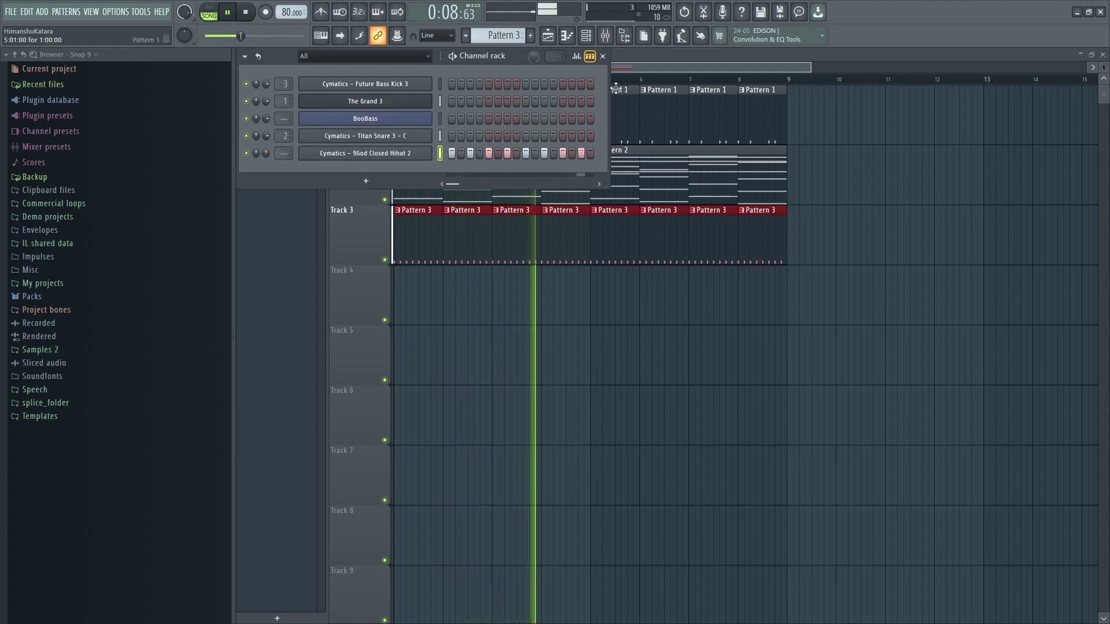
pyautogui.click(632, 65)
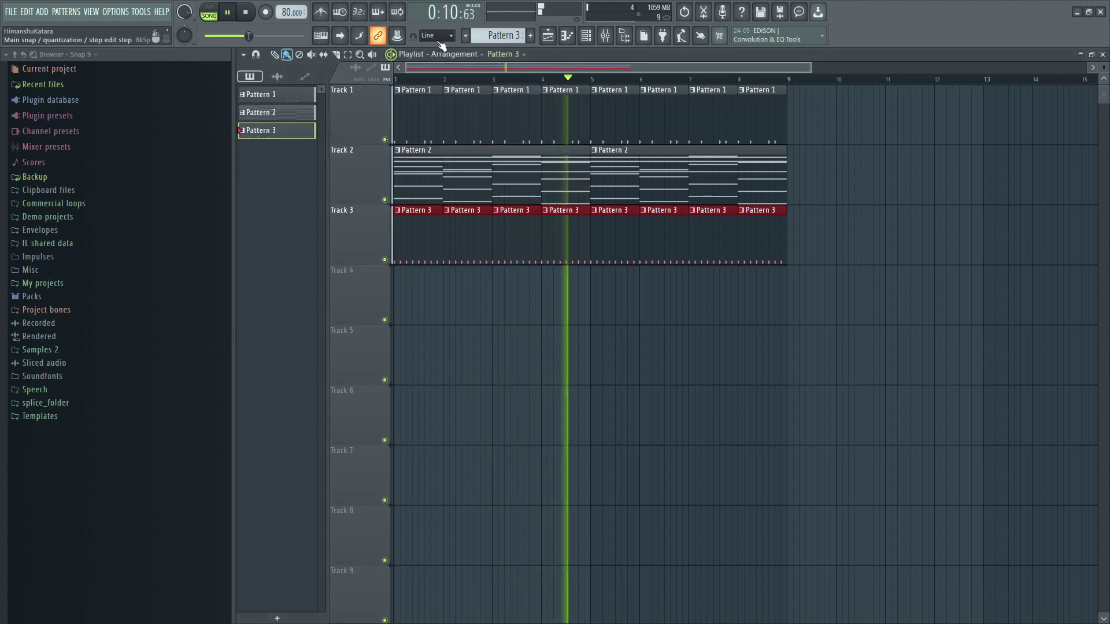
pyautogui.click(253, 16)
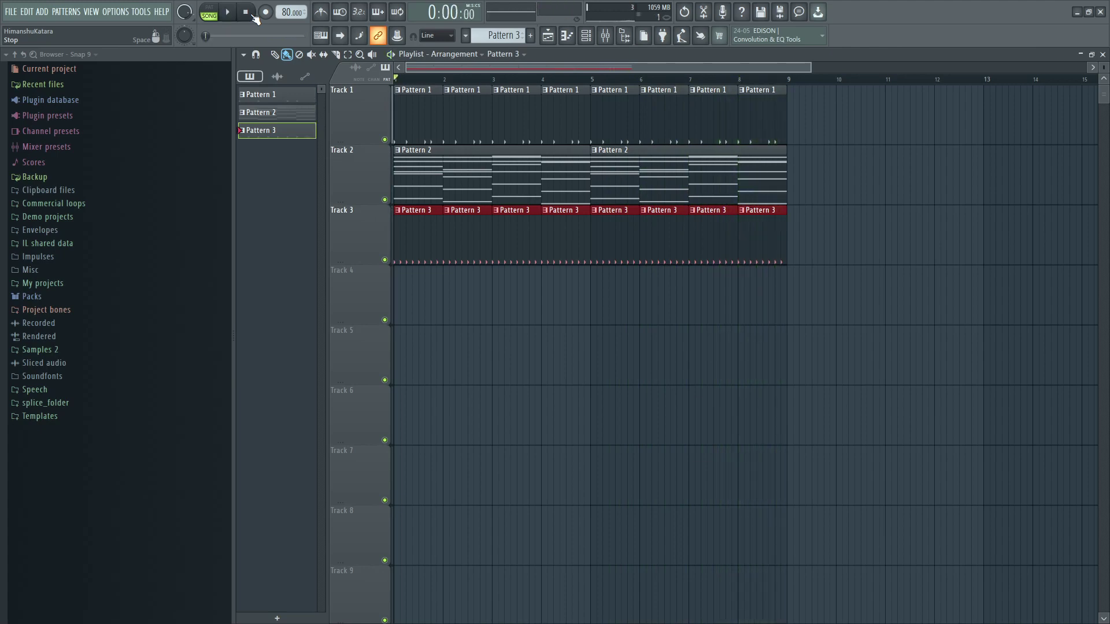
# - Select Pattern 1 and check its kick and snare steps in the channel rack
pyautogui.click(472, 126)
pyautogui.click(587, 38)
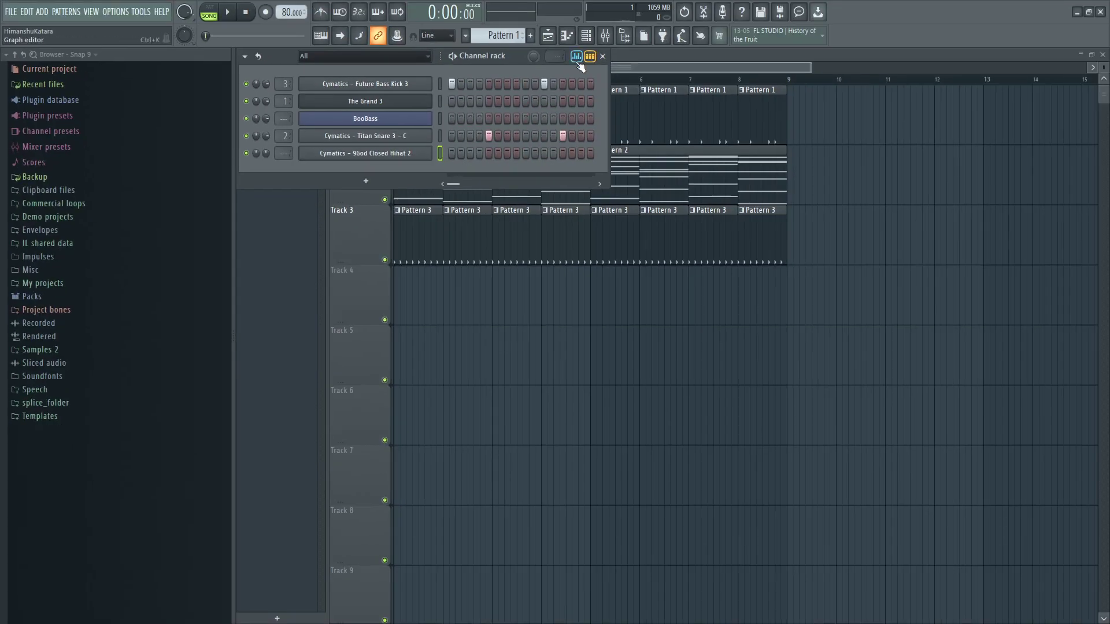
pyautogui.click(622, 70)
# - Open Pattern 2 in the piano roll of The Grand 3 and examine the lowest notes of its four chords
pyautogui.doubleClick(502, 174)
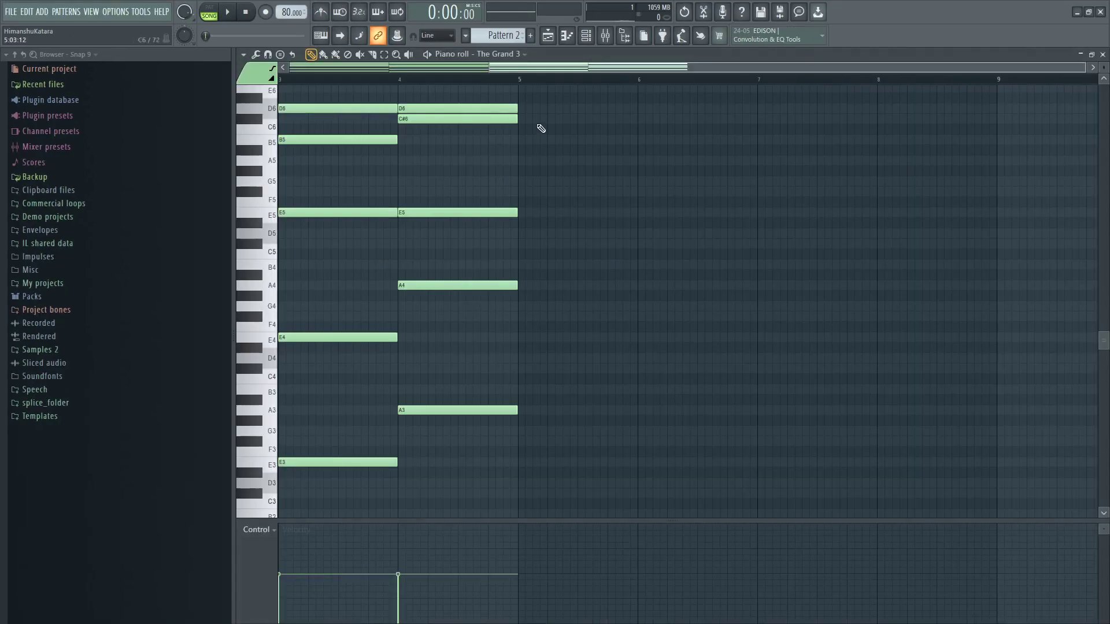
pyautogui.moveTo(526, 68); pyautogui.dragTo(283, 62)
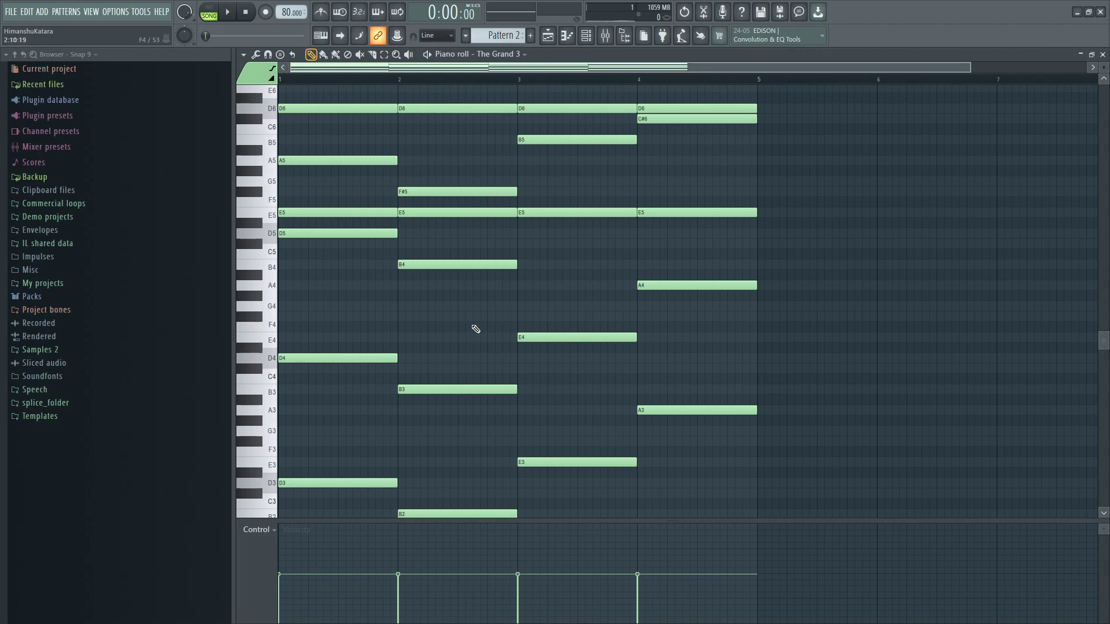
pyautogui.scroll(2, 483, 310)
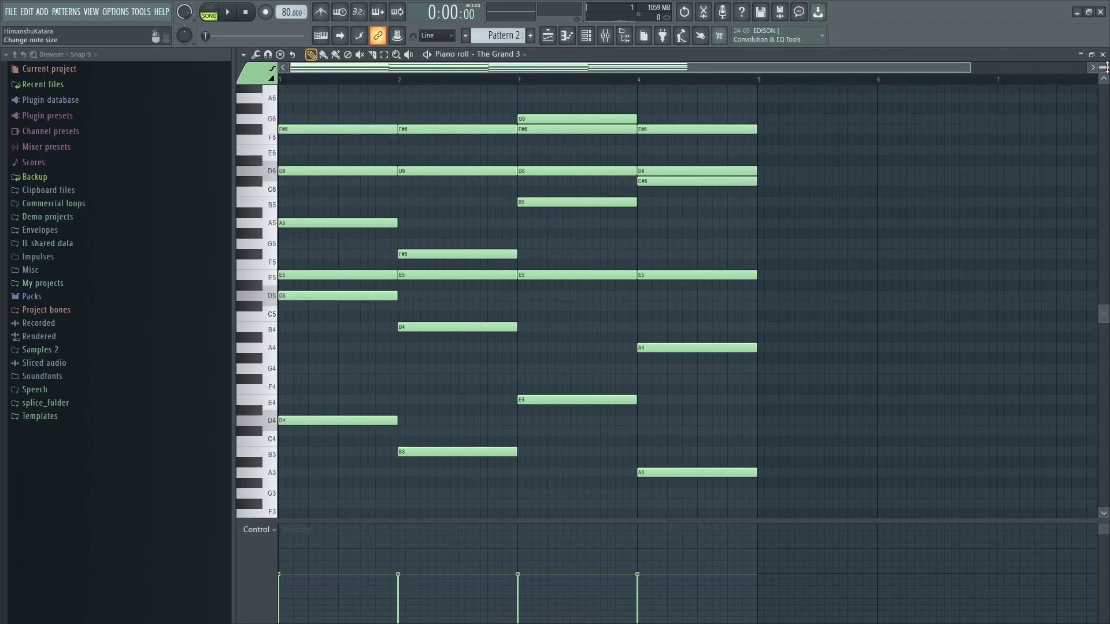
pyautogui.scroll(-2, 1105, 67)
pyautogui.scroll(-1, 1104, 68)
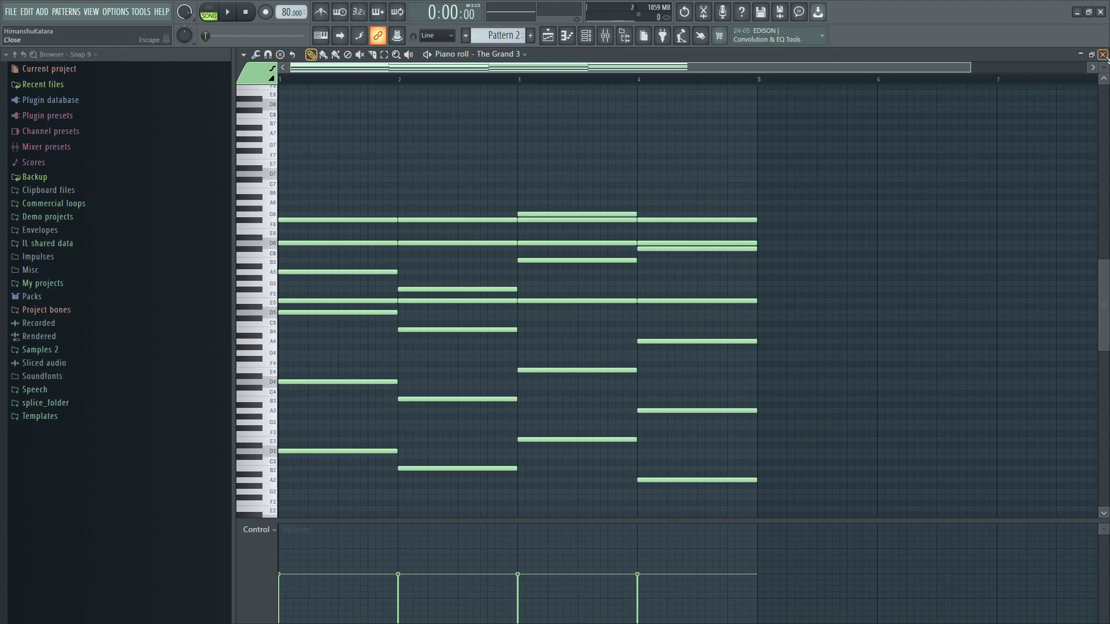
pyautogui.scroll(3, 1104, 67)
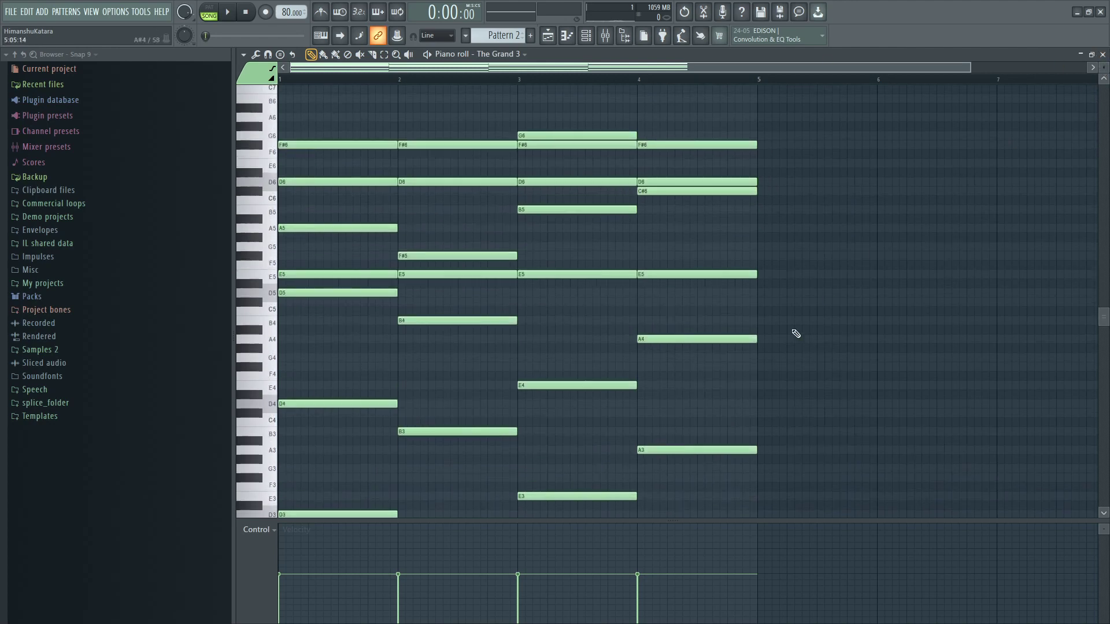
pyautogui.scroll(-1, 796, 331)
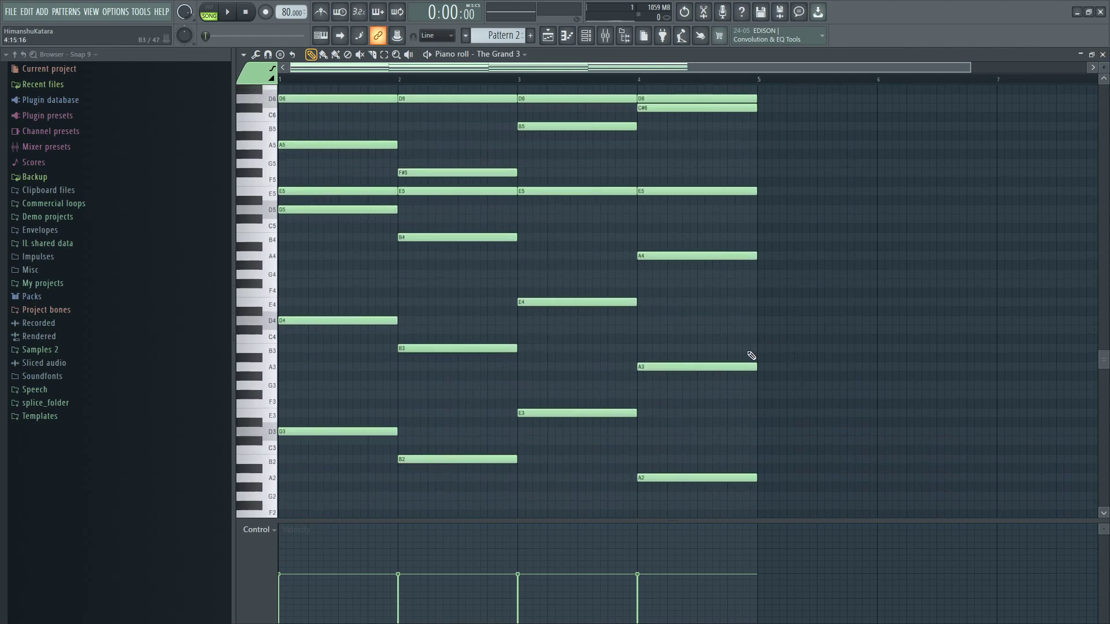
pyautogui.scroll(-3, 426, 419)
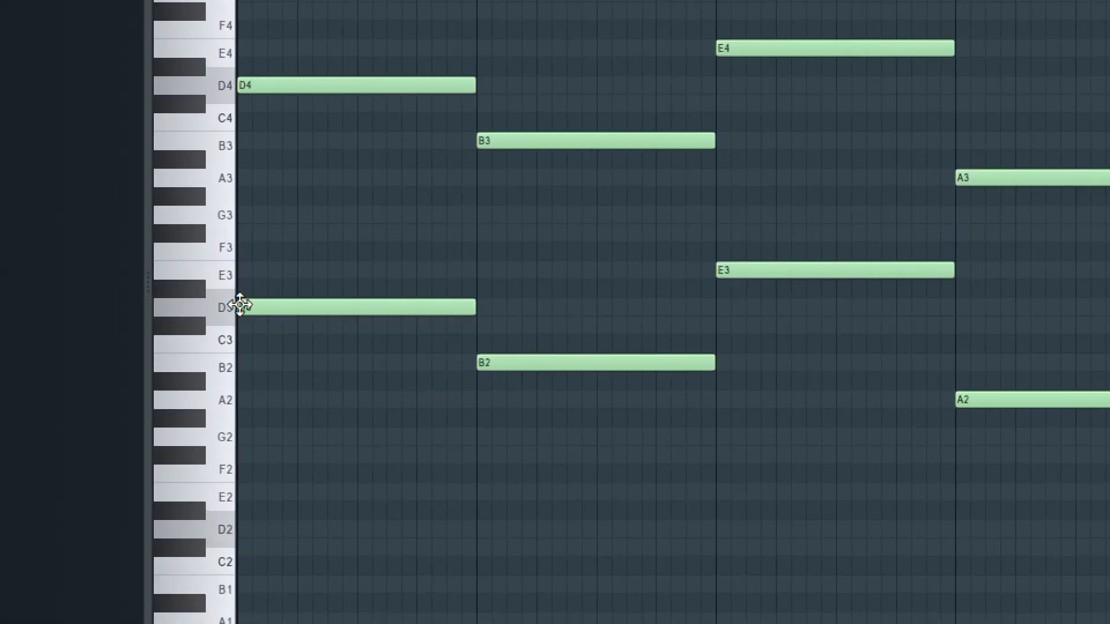
# - Try adding F#3 and A3 above the D3 note in bar 1, and delete both notes again
pyautogui.click(243, 232)
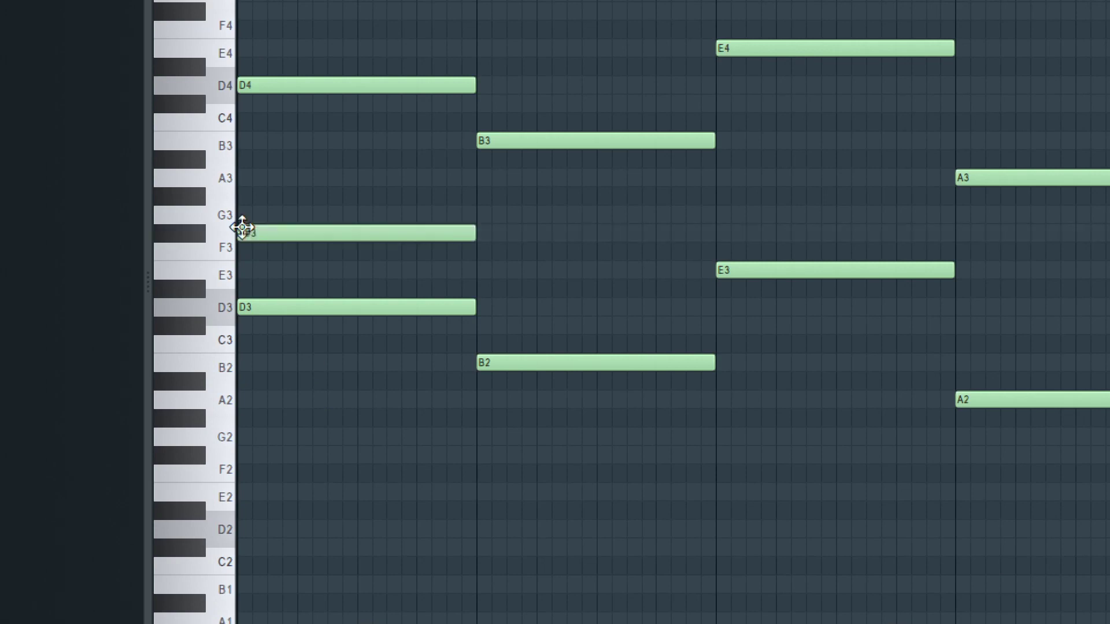
pyautogui.click(237, 176)
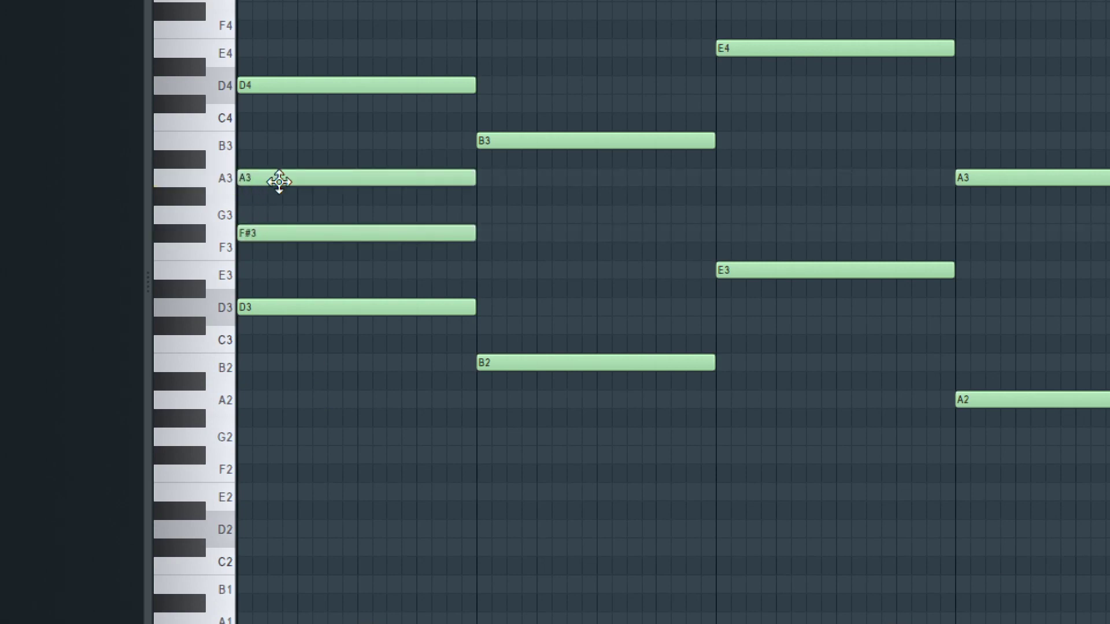
pyautogui.rightClick(326, 178)
pyautogui.rightClick(328, 233)
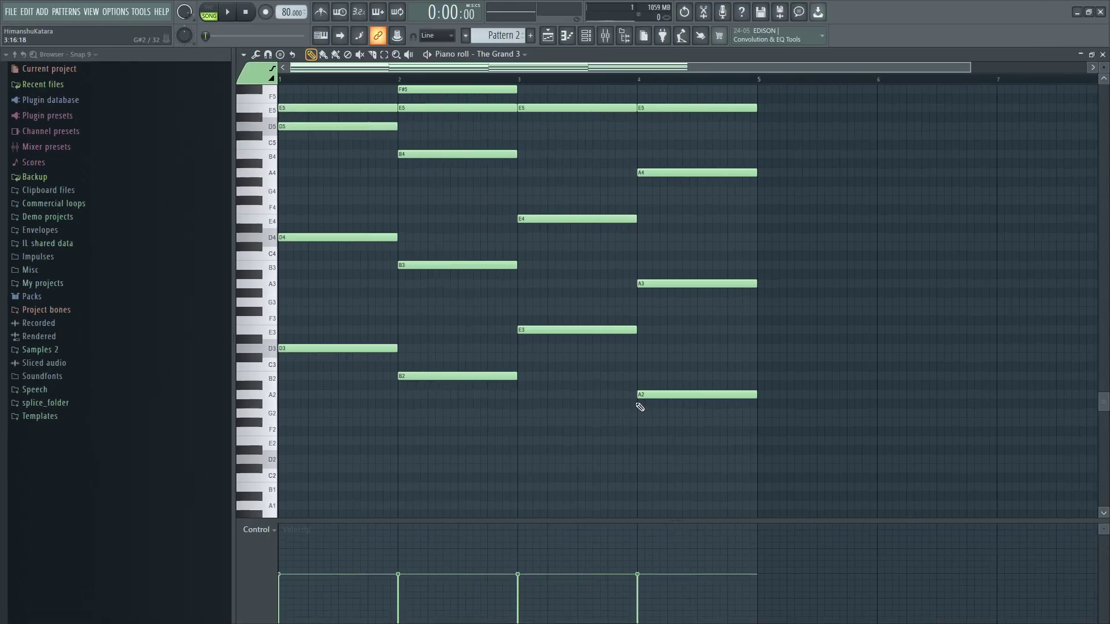
# - Review the chord notes across all four bars, close the piano roll and return to the playlist
pyautogui.scroll(8, 589, 375)
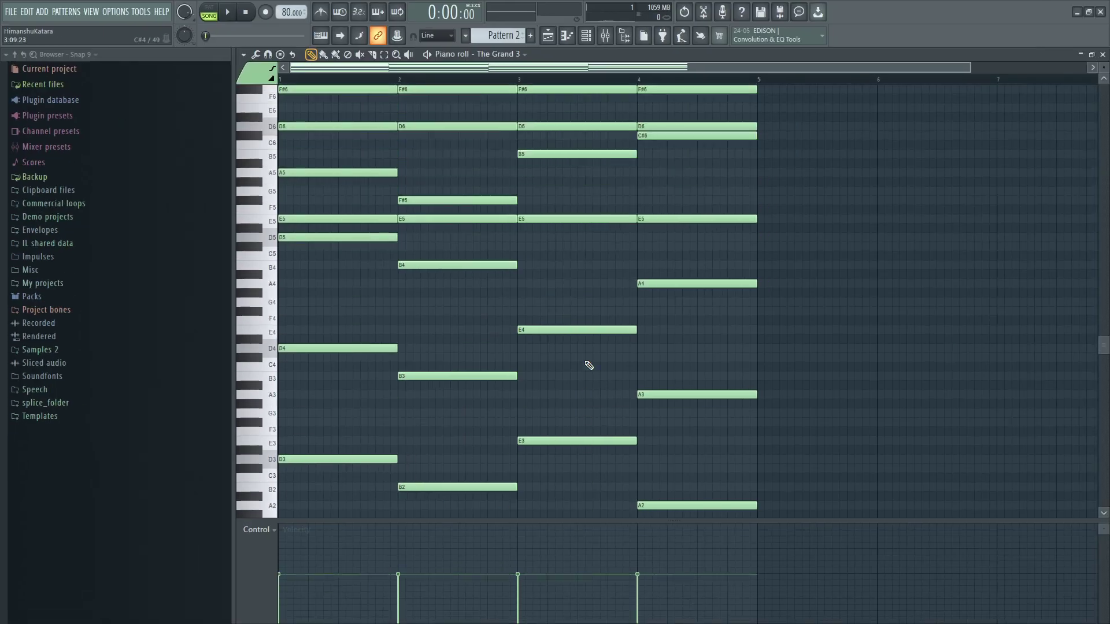
pyautogui.scroll(-1, 620, 352)
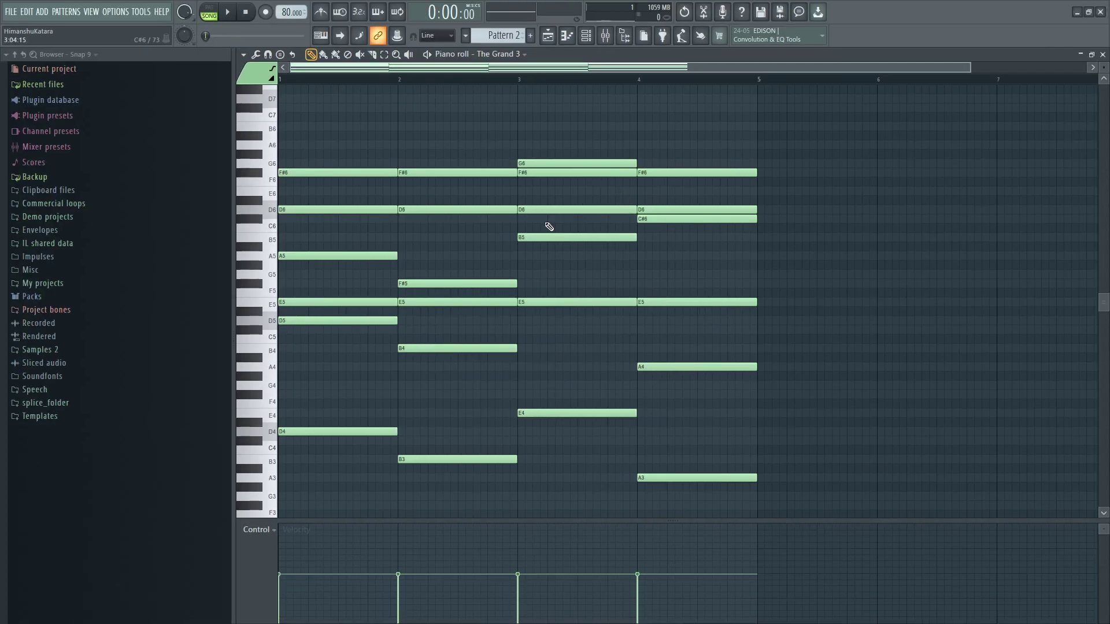
pyautogui.scroll(-4, 515, 312)
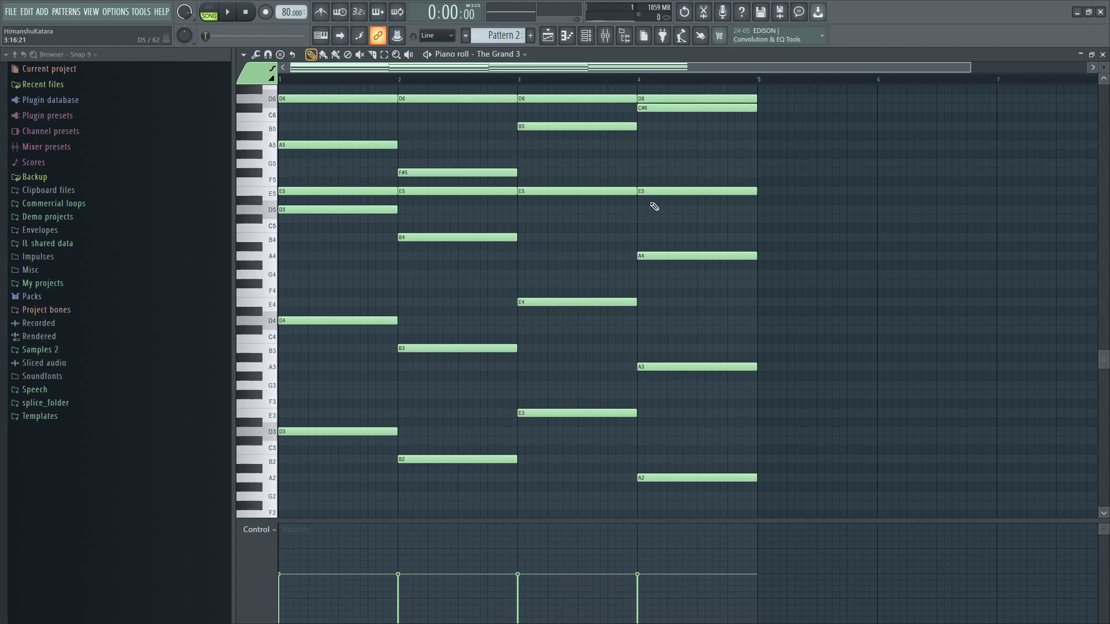
pyautogui.click(1103, 55)
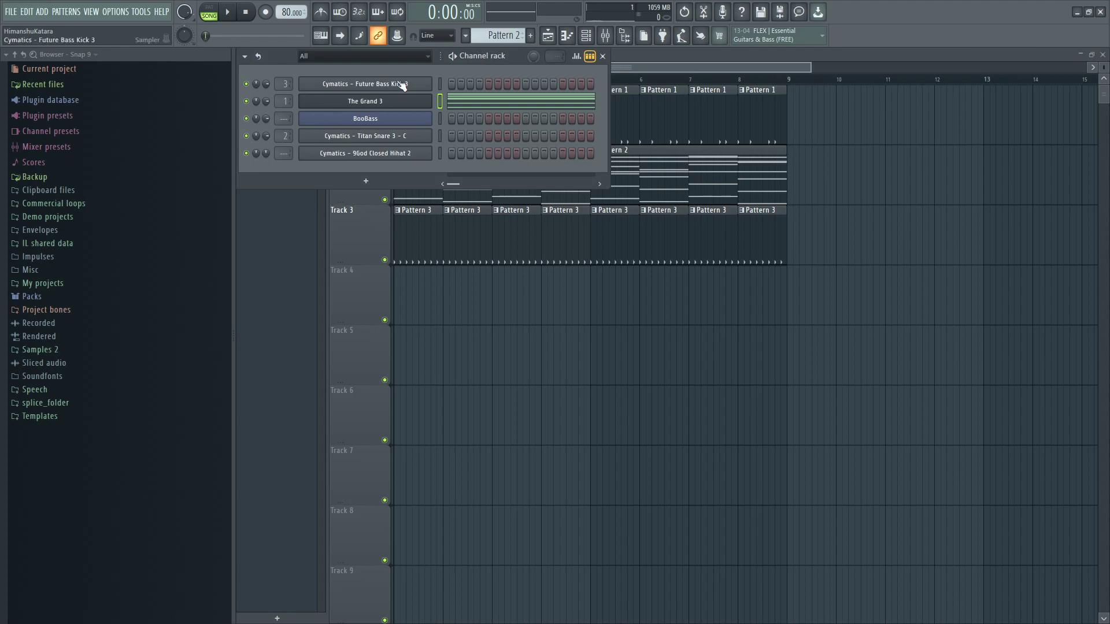
pyautogui.click(636, 60)
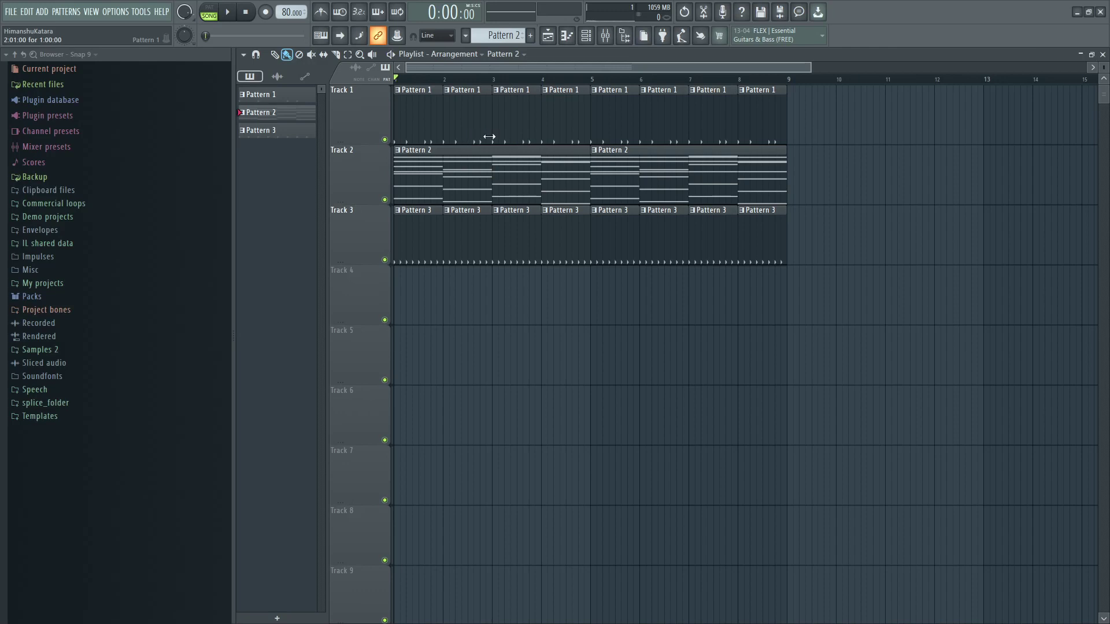
# - Open the BooBass channel's piano roll in Pattern 2 with the full range of chord notes in view
pyautogui.click(585, 37)
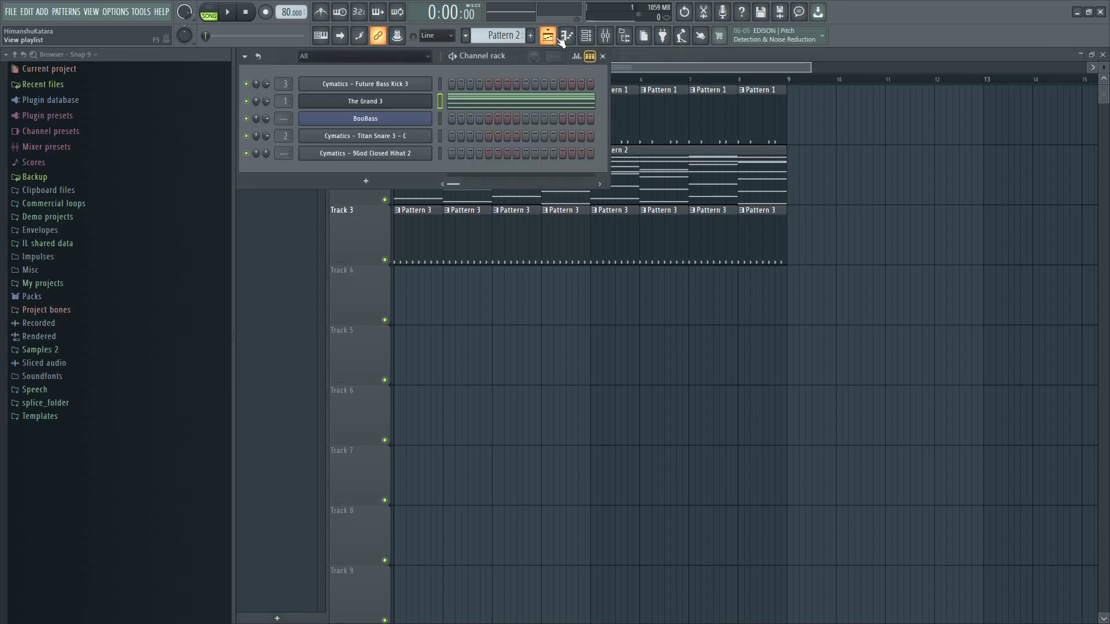
pyautogui.rightClick(381, 116)
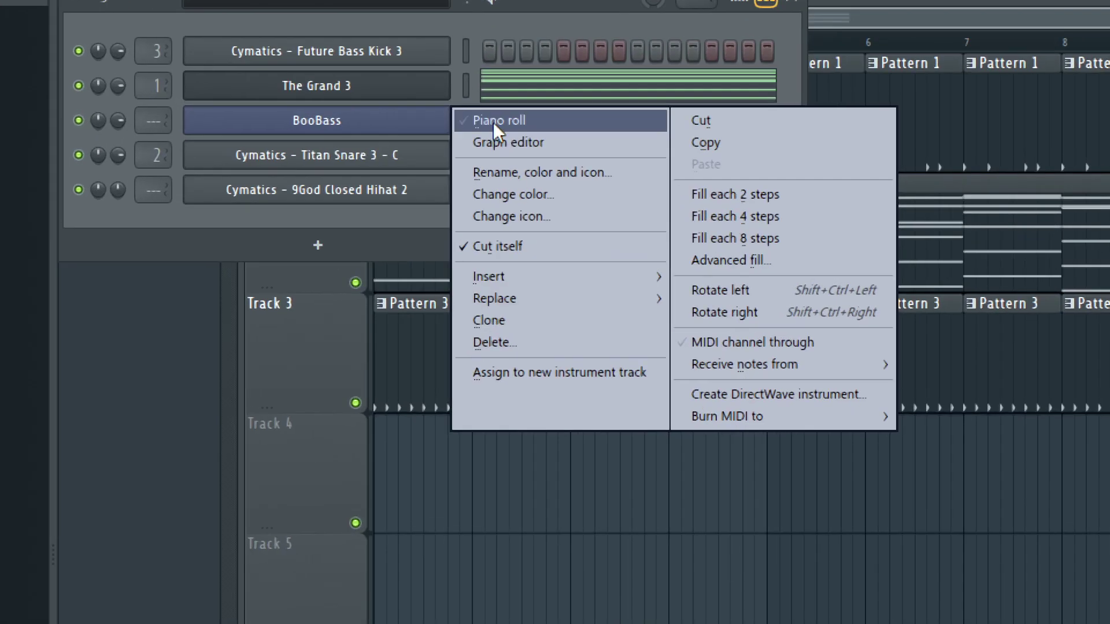
pyautogui.click(493, 121)
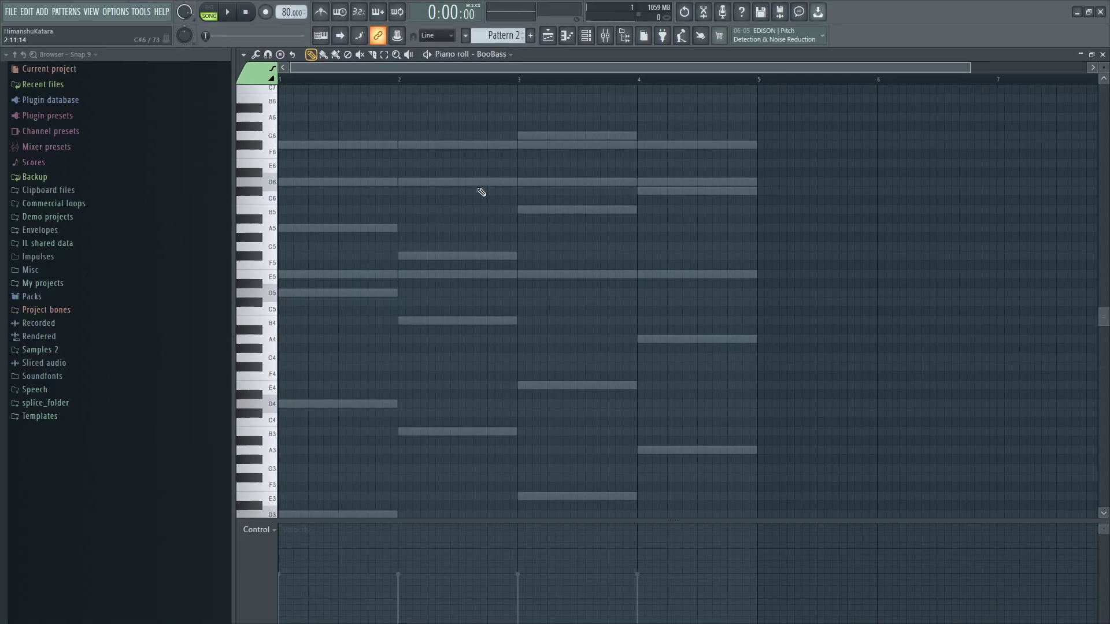
pyautogui.scroll(1, 479, 189)
pyautogui.scroll(-3, 479, 189)
pyautogui.scroll(2, 479, 189)
pyautogui.moveTo(1104, 68); pyautogui.dragTo(1104, 74)
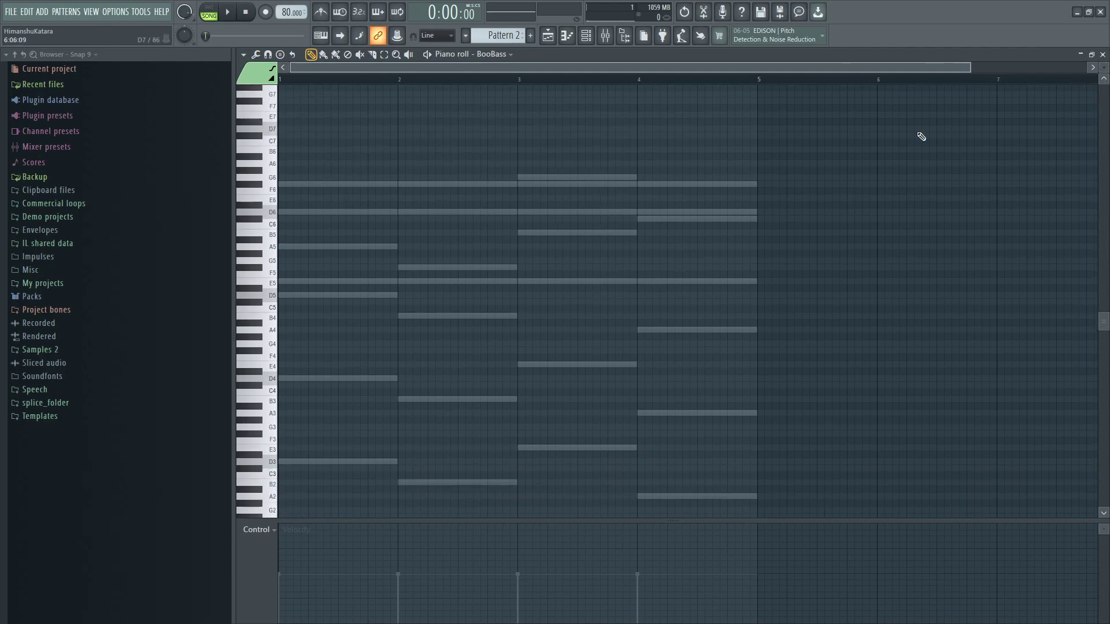
pyautogui.scroll(-3, 575, 321)
pyautogui.scroll(2, 536, 320)
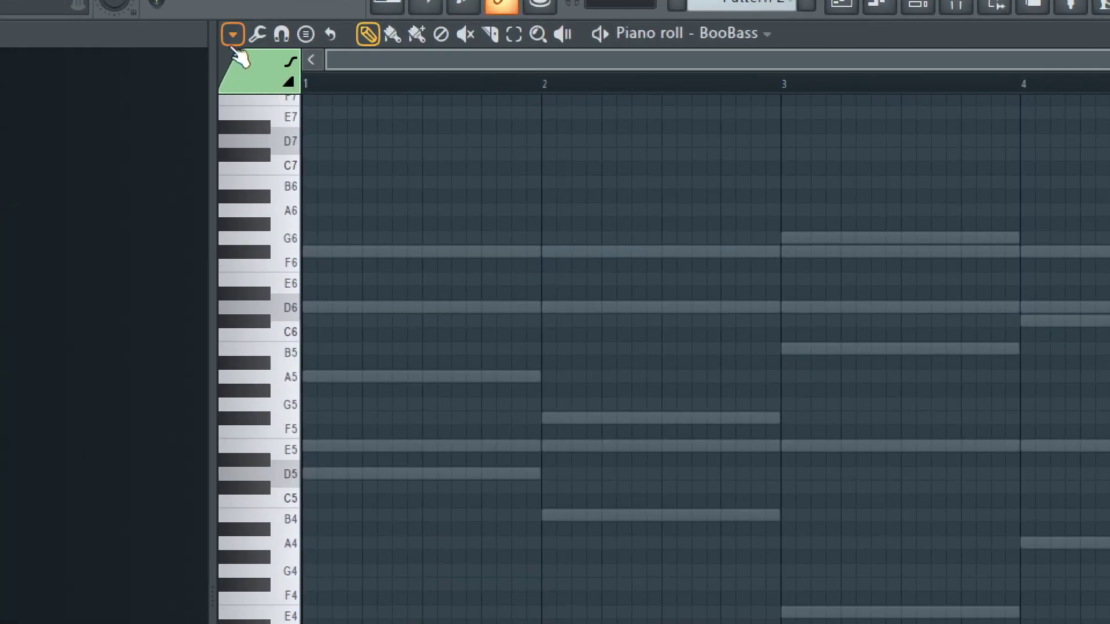
# - Turn the piano roll's Ghost channels option off and back on
pyautogui.click(233, 36)
pyautogui.moveTo(328, 157)
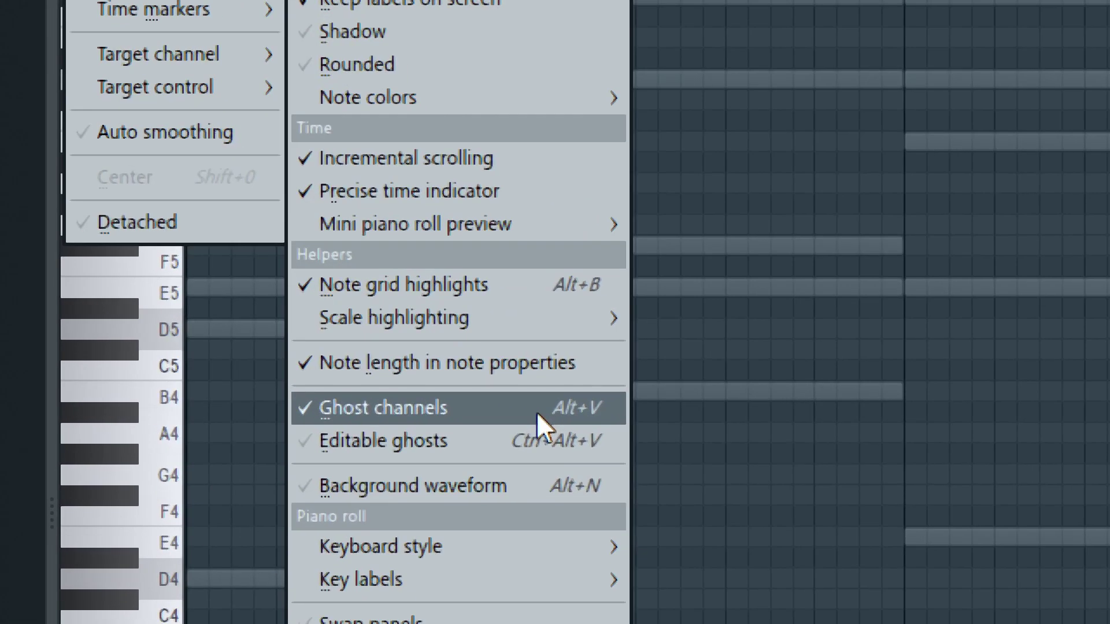
pyautogui.click(537, 412)
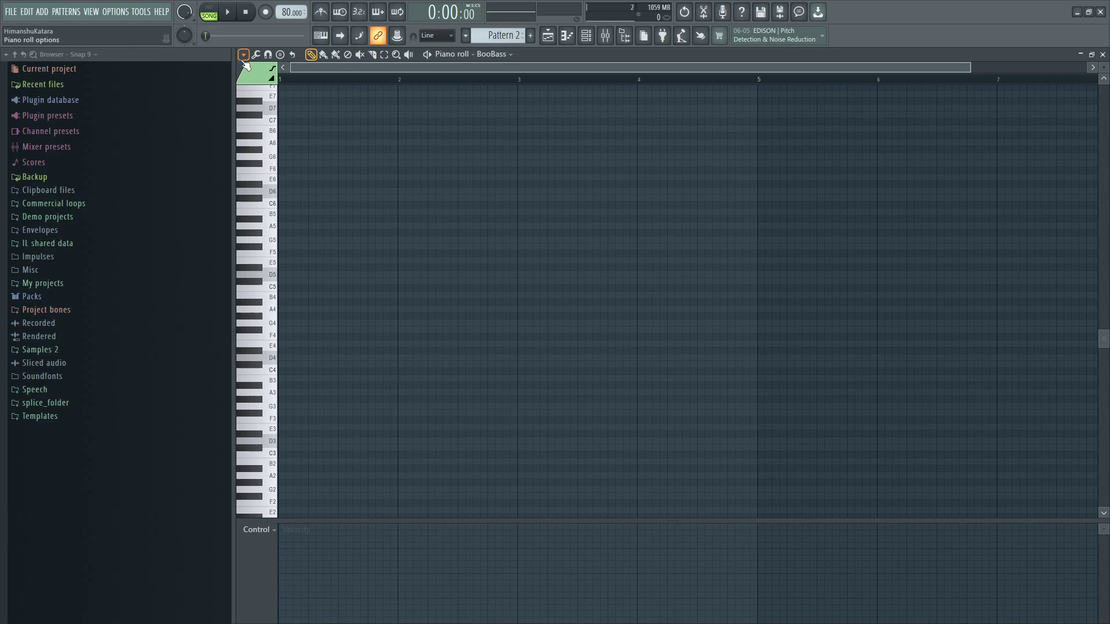
pyautogui.click(244, 55)
pyautogui.moveTo(266, 111)
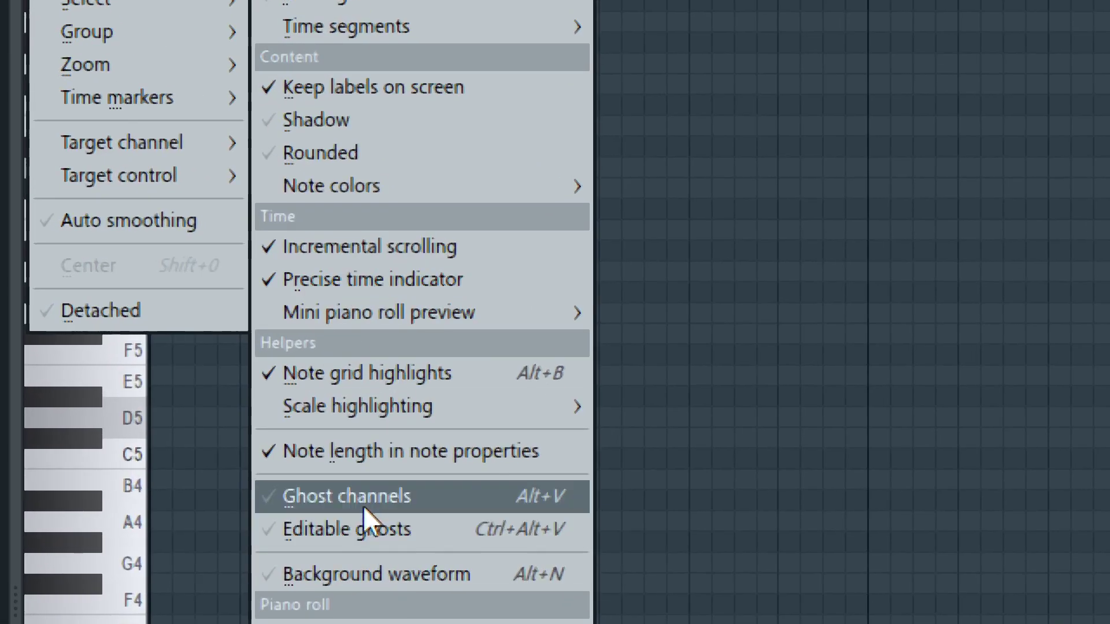
pyautogui.click(363, 506)
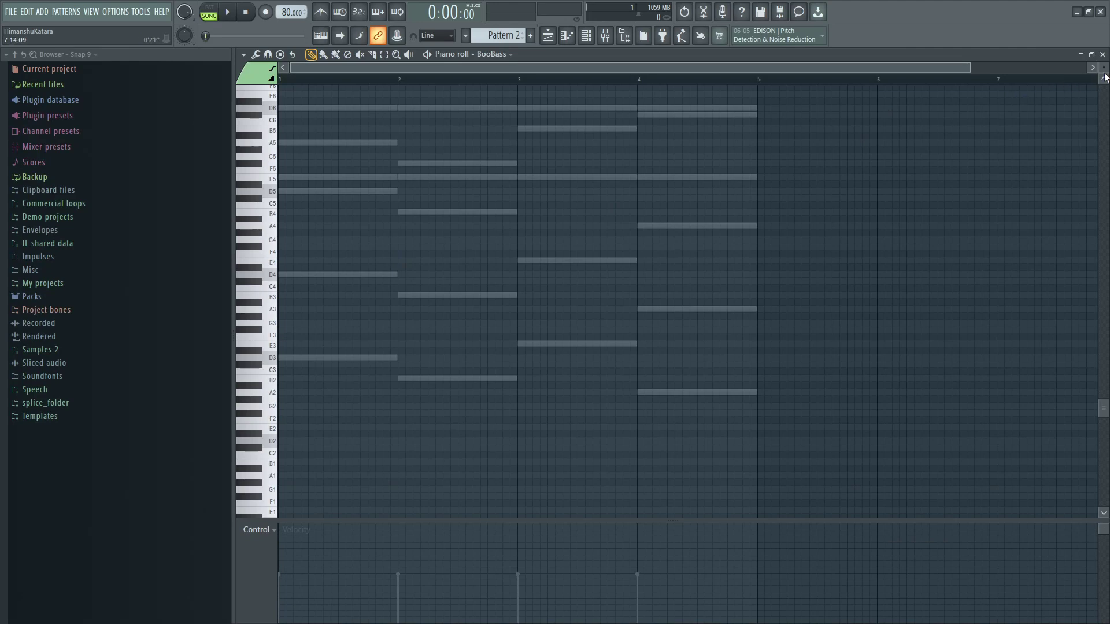
# - Add full-bar BooBass notes matching the lowest ghost notes: D3 in bar 1, B2 in bar 2, E3 in bar 3, A2 in bar 4
pyautogui.scroll(3, 1103, 67)
pyautogui.scroll(-3, 354, 338)
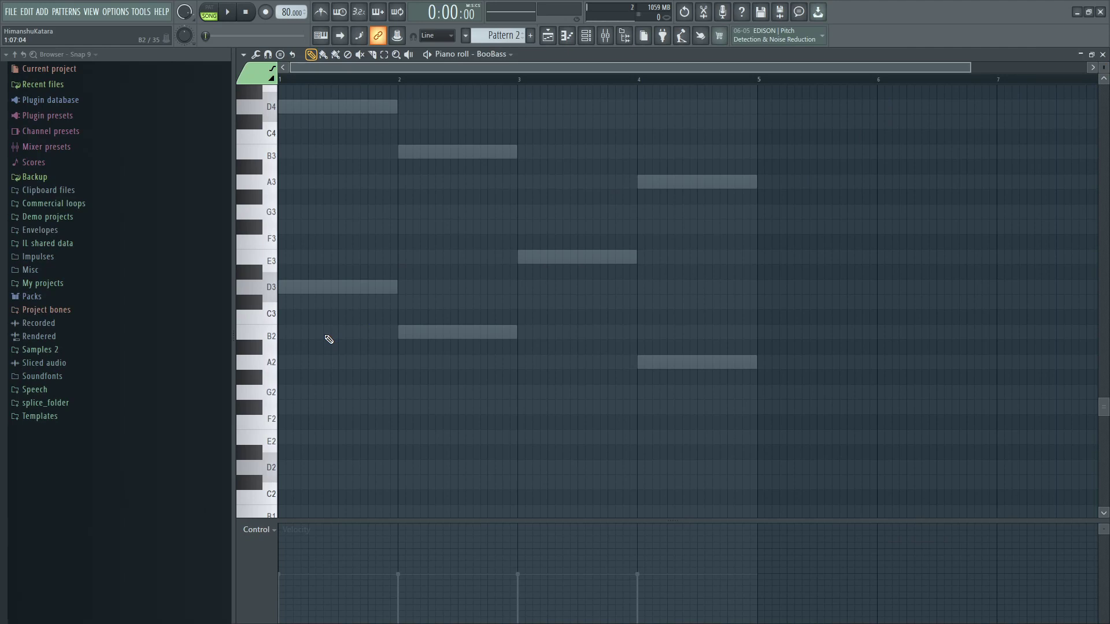
pyautogui.click(288, 287)
pyautogui.click(397, 333)
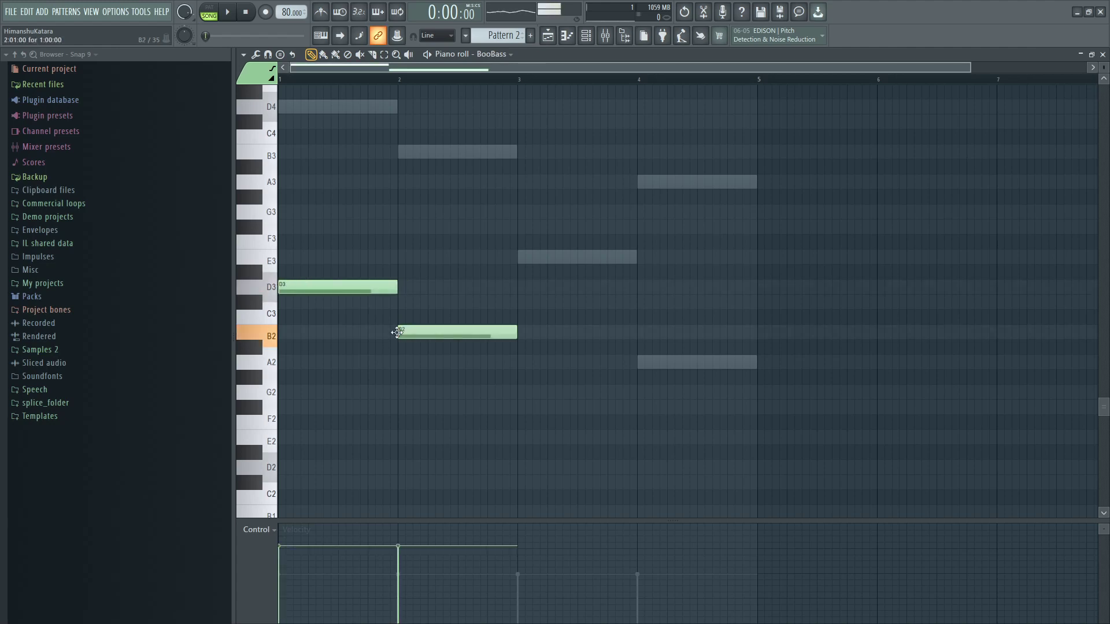
pyautogui.click(519, 258)
pyautogui.click(638, 362)
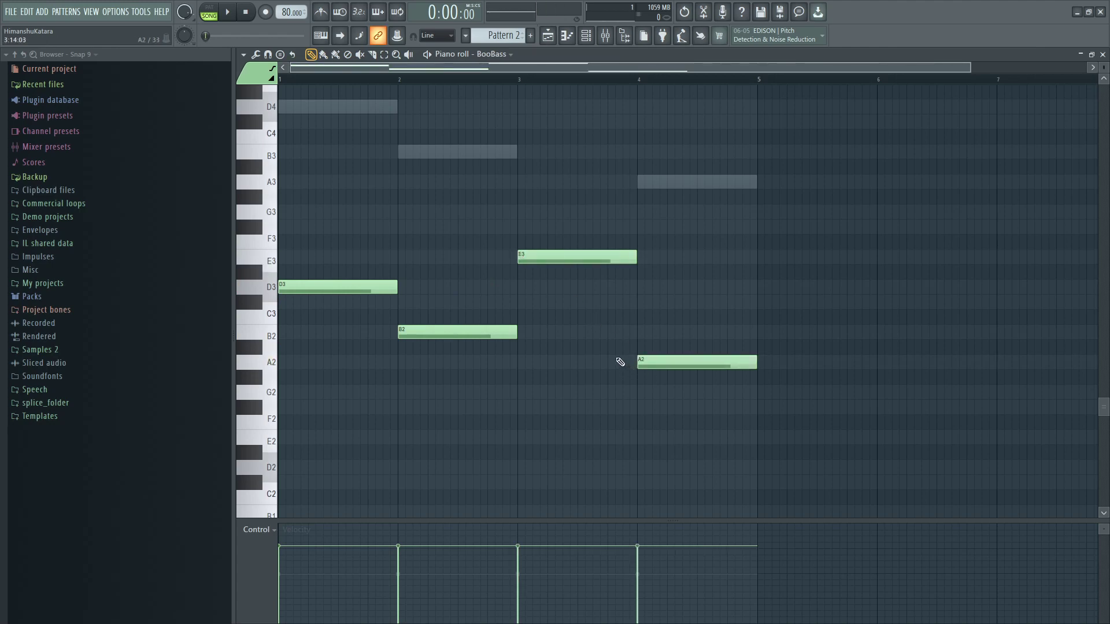
pyautogui.scroll(3, 557, 437)
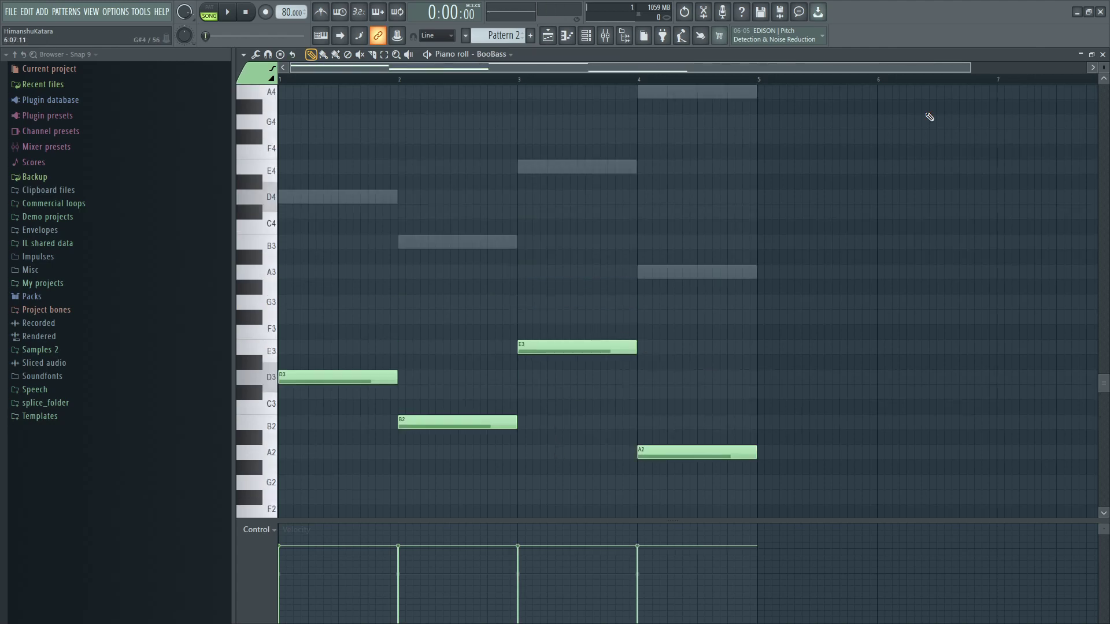
pyautogui.moveTo(1104, 67); pyautogui.dragTo(1104, 61)
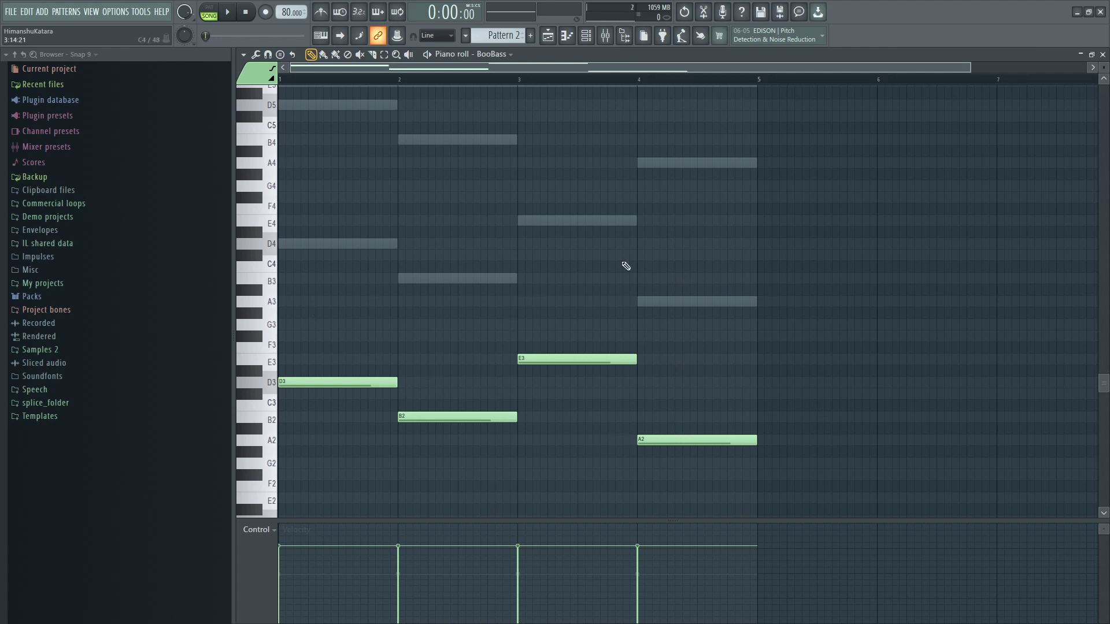
# - Set the BooBass channel's root note to C4 in its miscellaneous channel settings, and close the plugin window
pyautogui.click(596, 36)
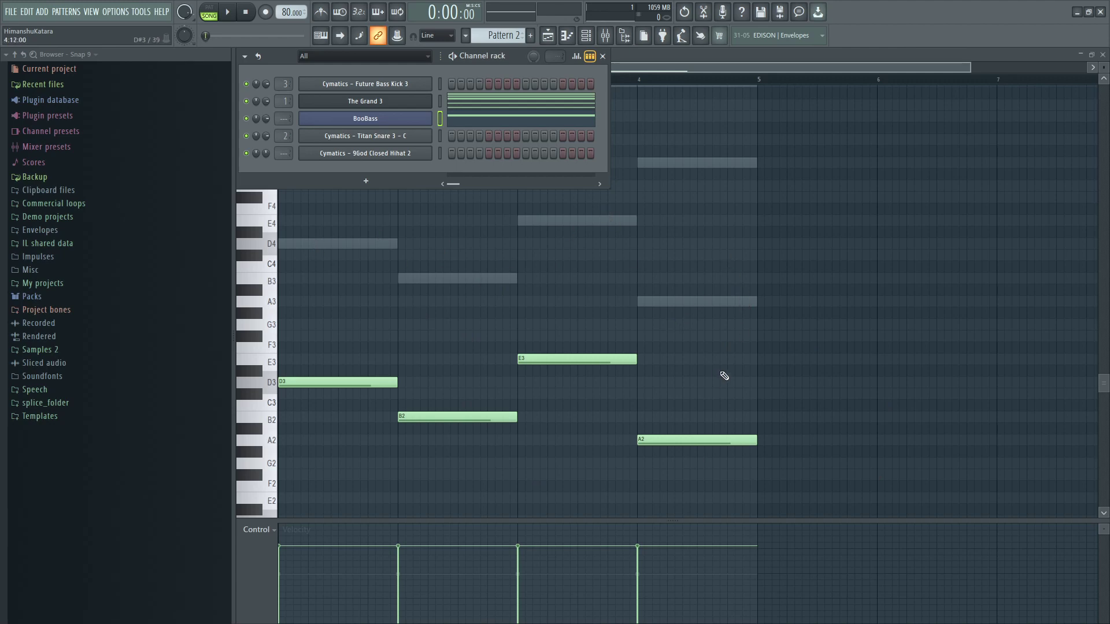
pyautogui.click(411, 119)
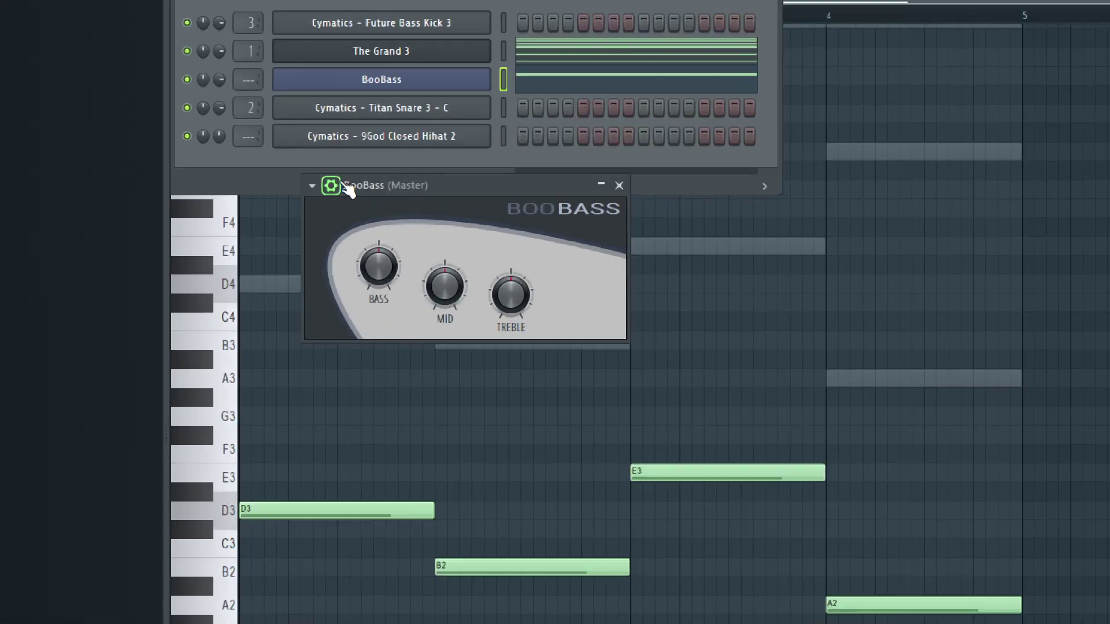
pyautogui.click(334, 184)
pyautogui.click(358, 204)
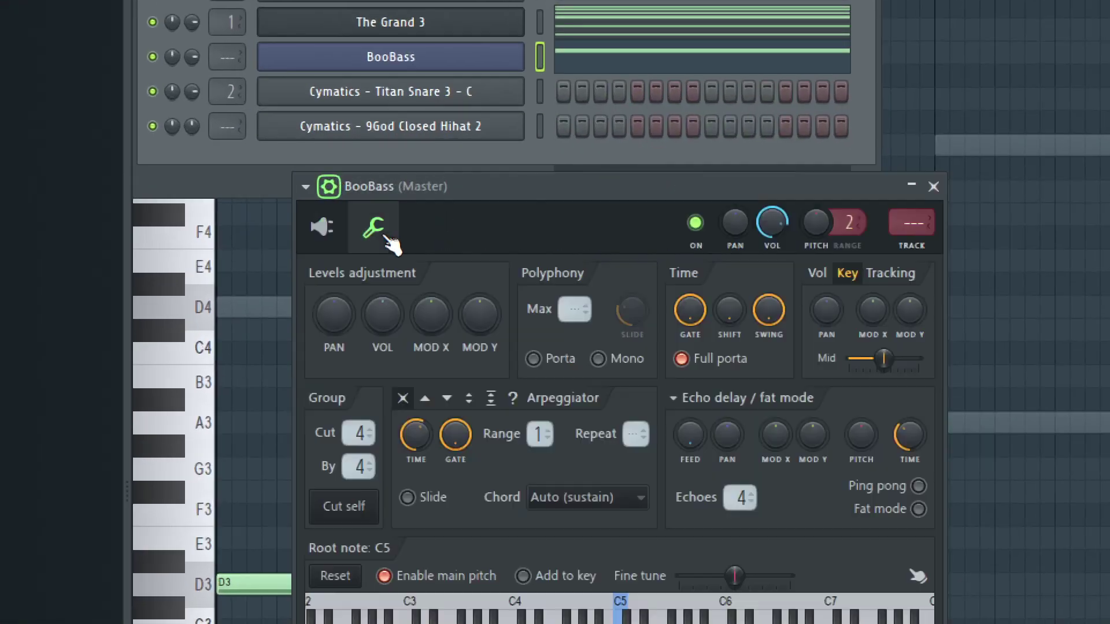
pyautogui.moveTo(594, 606); pyautogui.dragTo(630, 605)
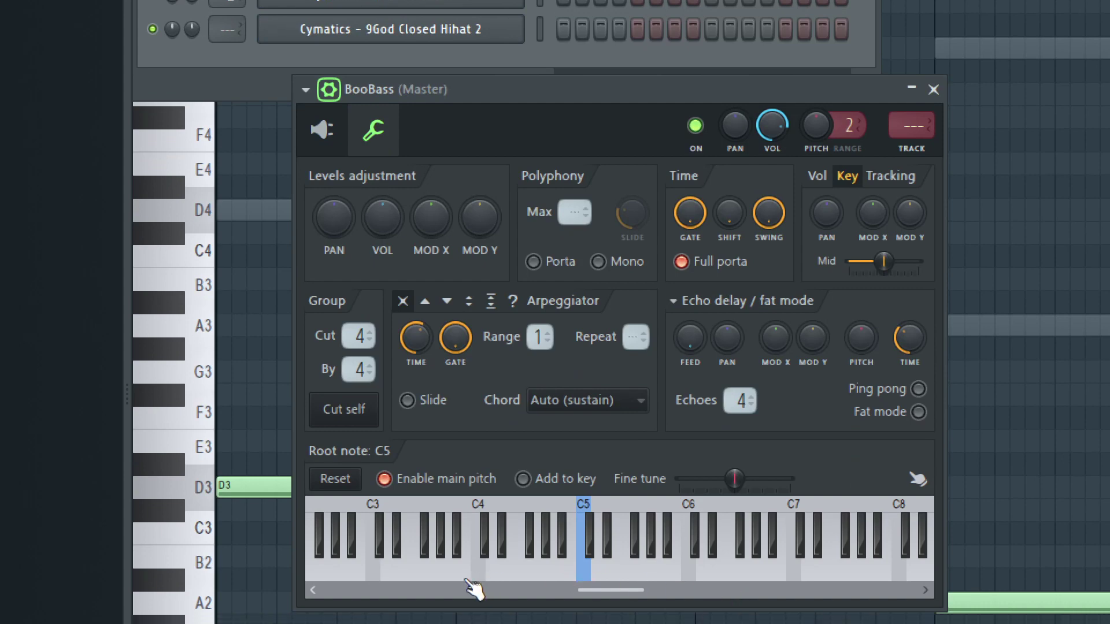
pyautogui.click(477, 579)
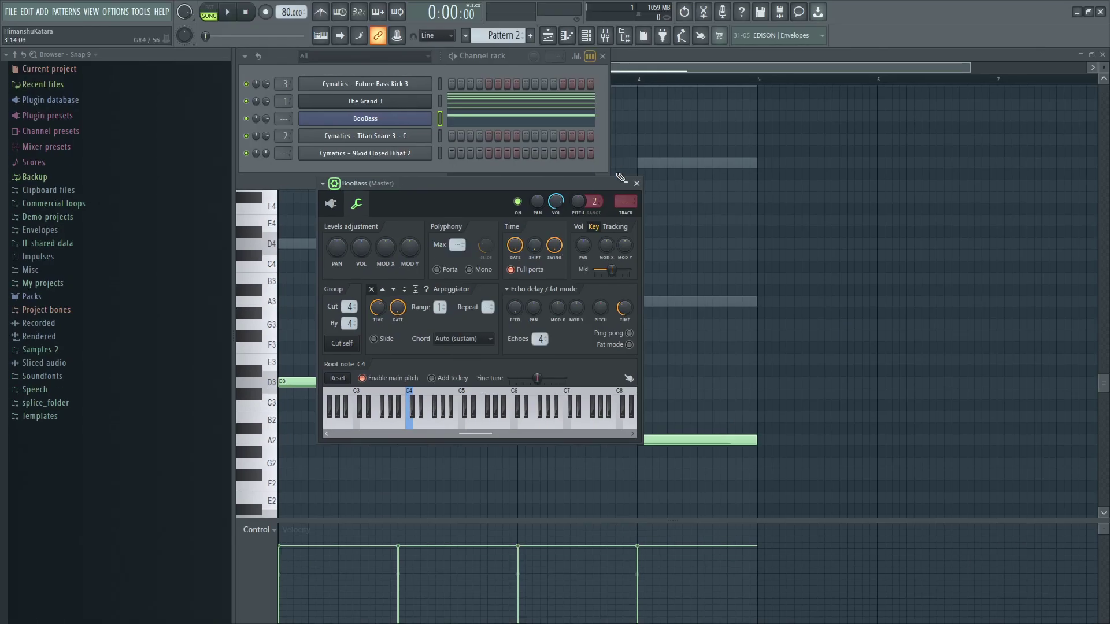
pyautogui.click(636, 184)
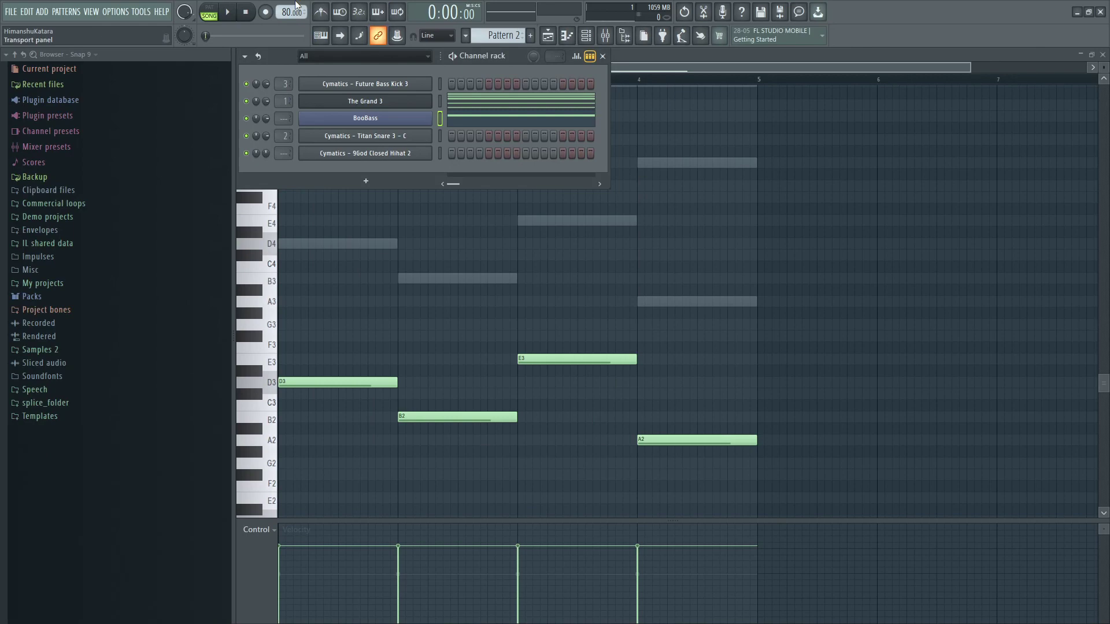
# - Close the channel rack, switch playback from song to pattern mode, and listen to Pattern 2 with the new bass notes
pyautogui.click(228, 12)
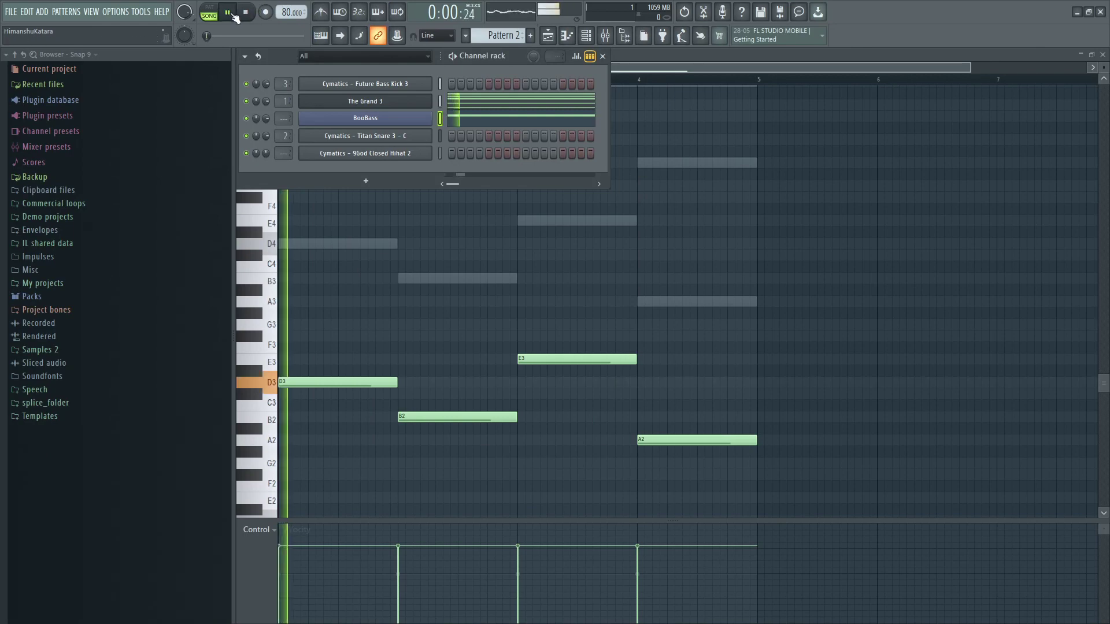
pyautogui.click(603, 56)
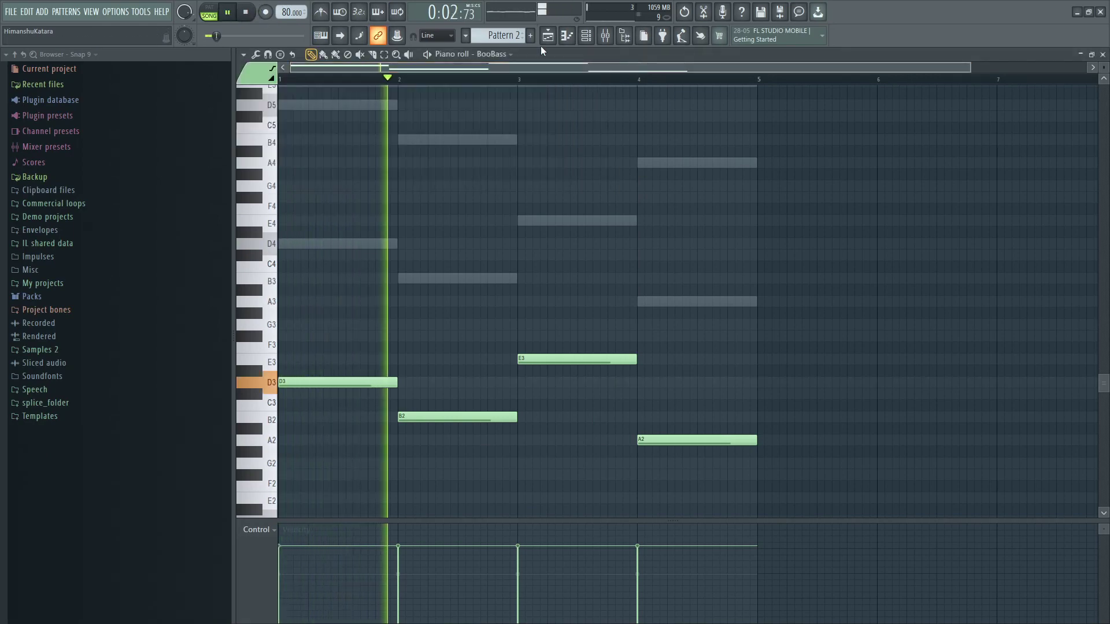
pyautogui.click(250, 12)
pyautogui.click(211, 12)
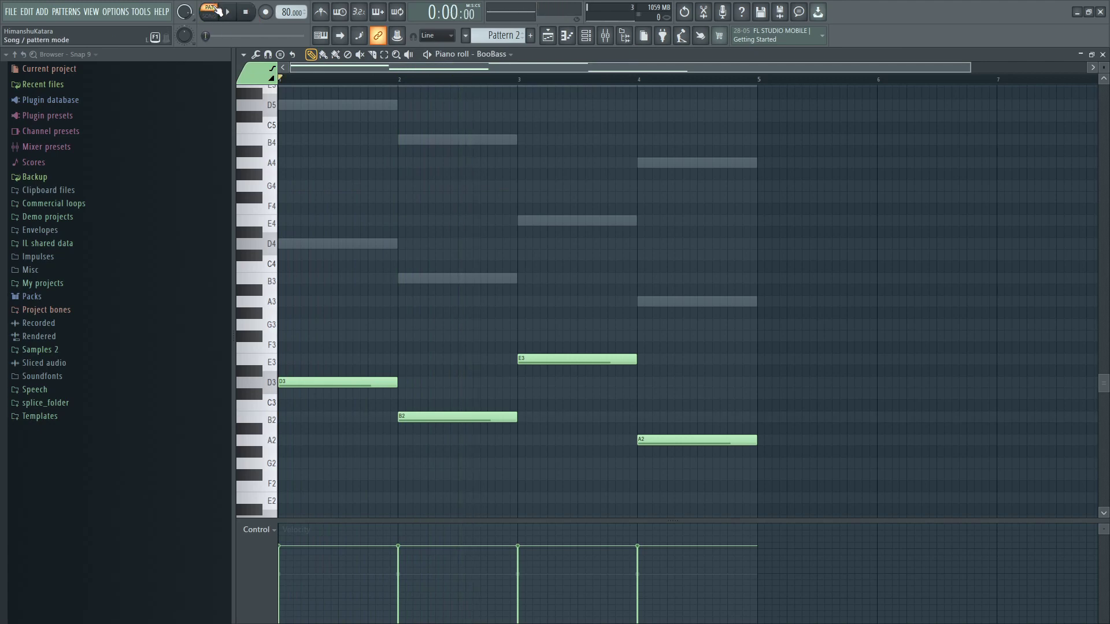
pyautogui.press('space')
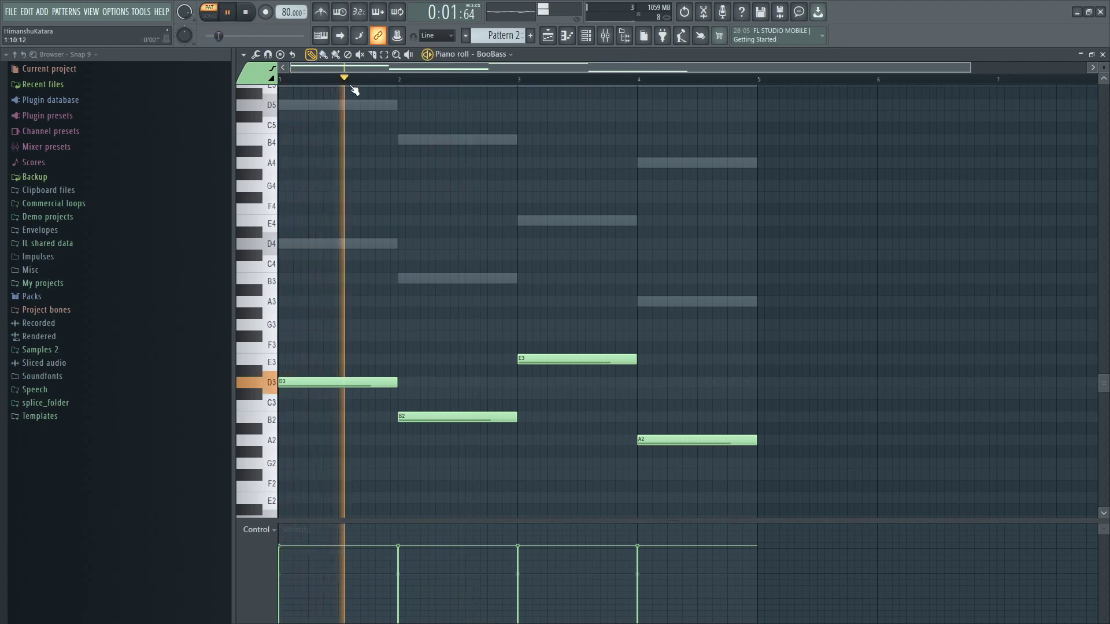
pyautogui.click(249, 18)
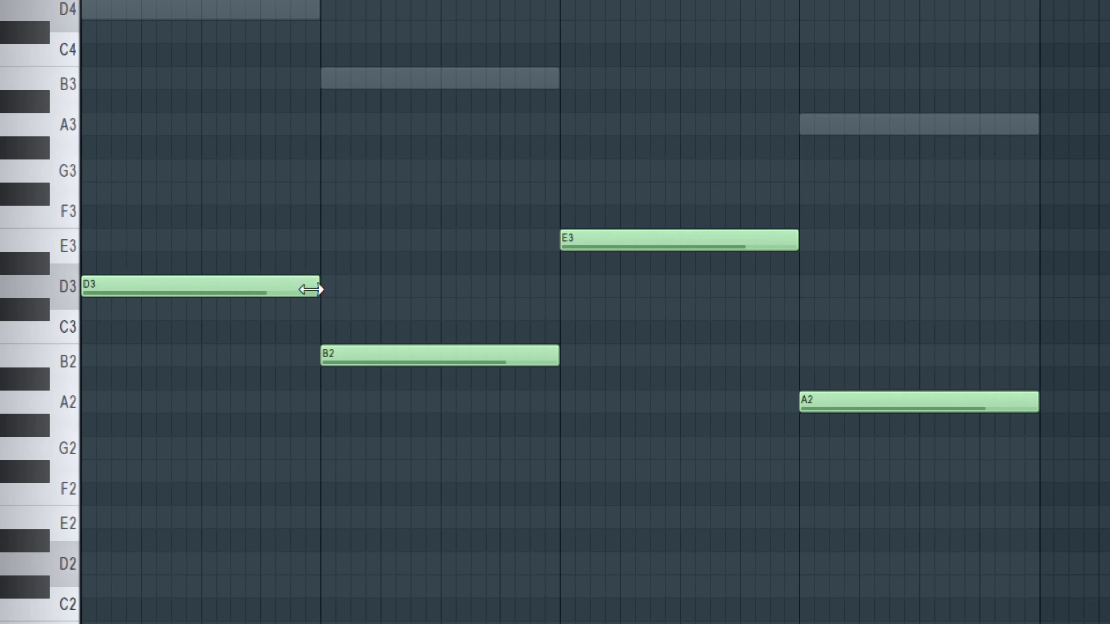
# - Shorten the bar 1 D3 note to three beats and add a one-beat D3 filling the rest of the bar
pyautogui.moveTo(312, 289); pyautogui.dragTo(258, 289)
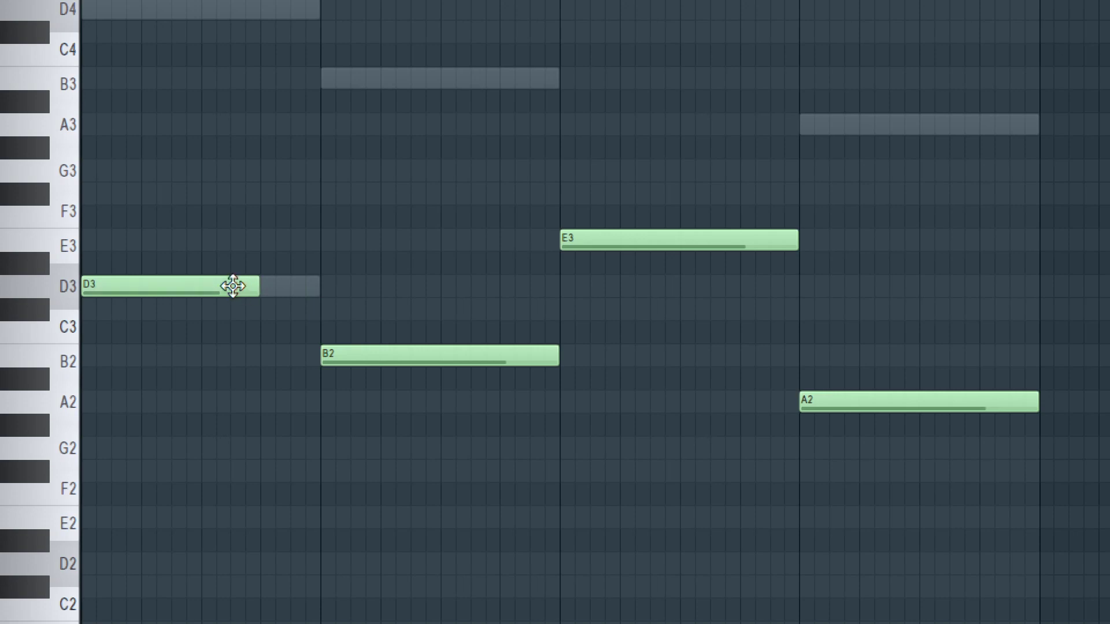
pyautogui.click(231, 286)
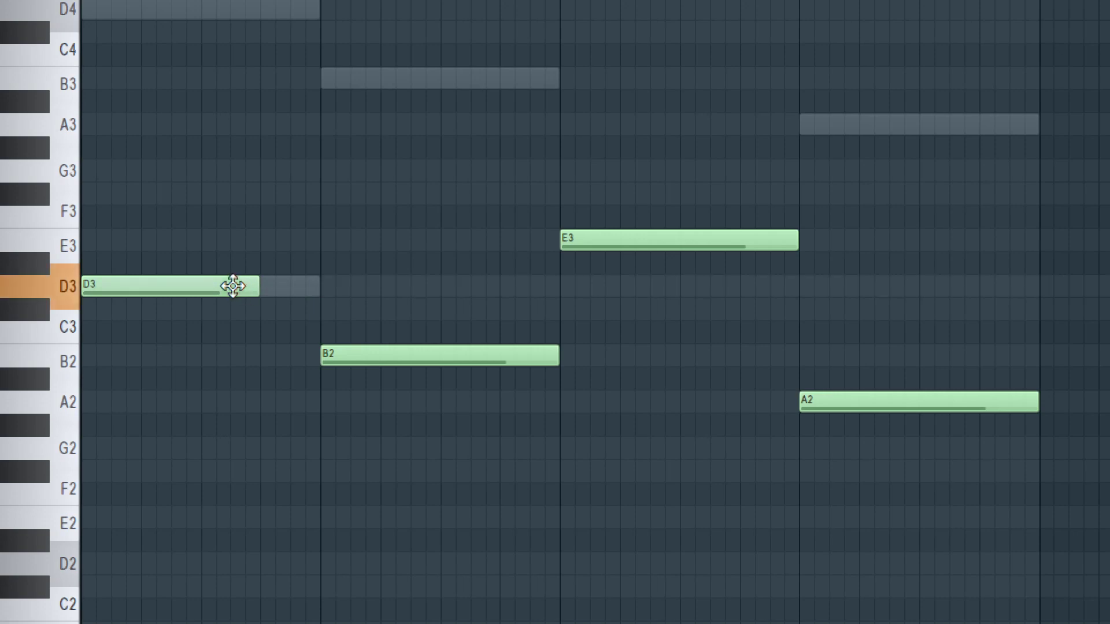
pyautogui.click(278, 289)
pyautogui.click(286, 282)
pyautogui.moveTo(285, 283); pyautogui.dragTo(276, 282)
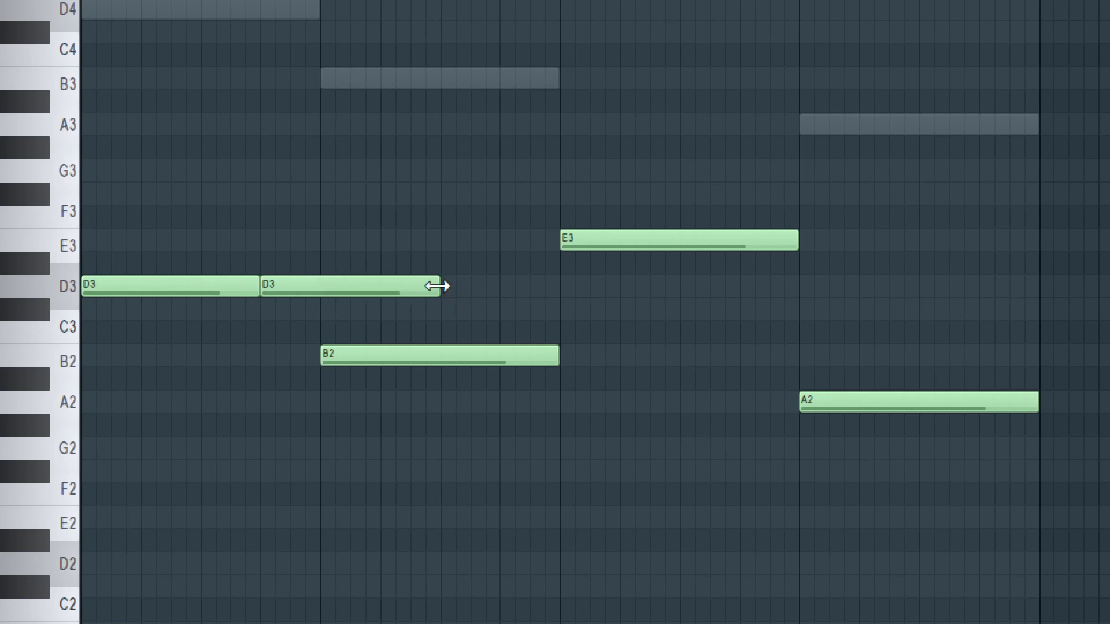
pyautogui.moveTo(440, 285); pyautogui.dragTo(319, 282)
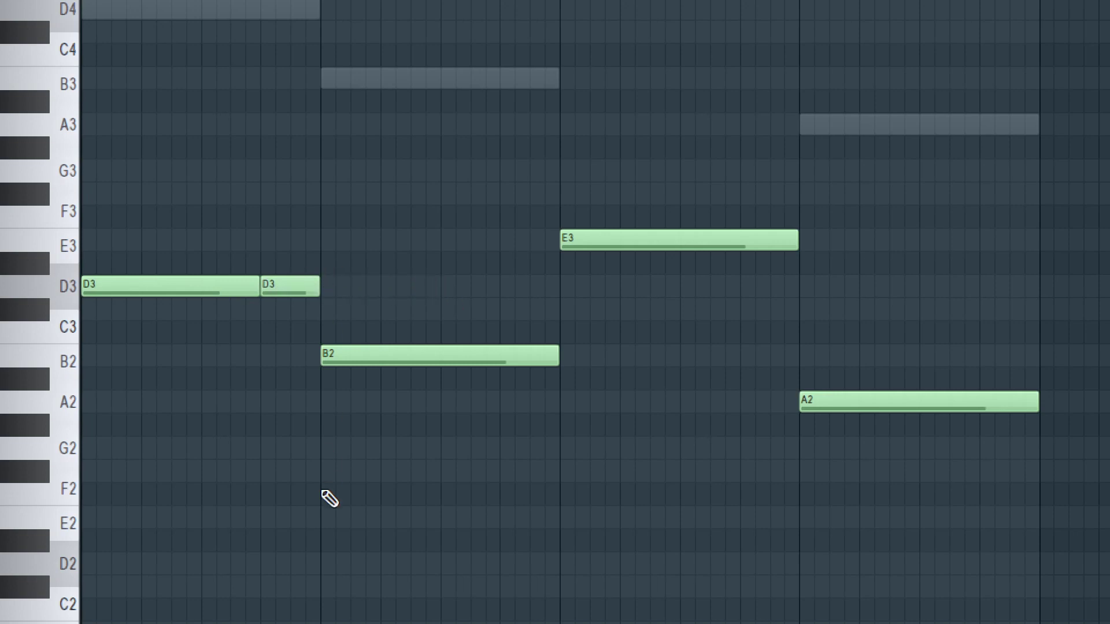
# - Delete the one-beat D3 note and extend the first D3 back over the whole of bar 1
pyautogui.scroll(2, 323, 491)
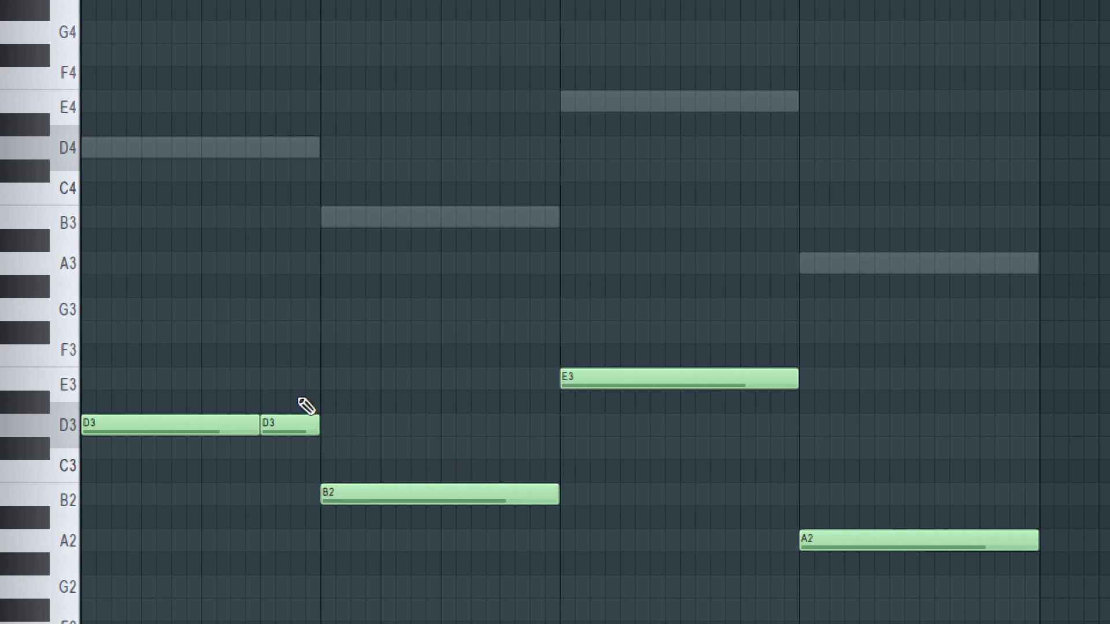
pyautogui.rightClick(298, 424)
pyautogui.moveTo(261, 428); pyautogui.dragTo(321, 428)
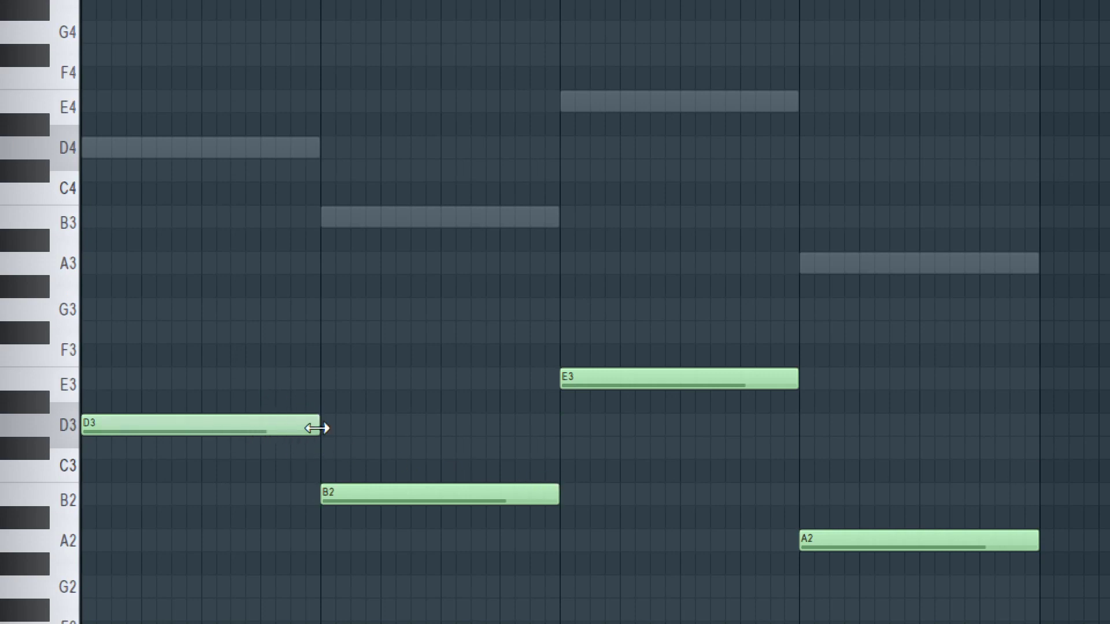
# - Shorten all four bass notes together to three beats and duplicate them as one-beat repeats filling the end of each bar
pyautogui.moveTo(1006, 604); pyautogui.dragTo(67, 272)
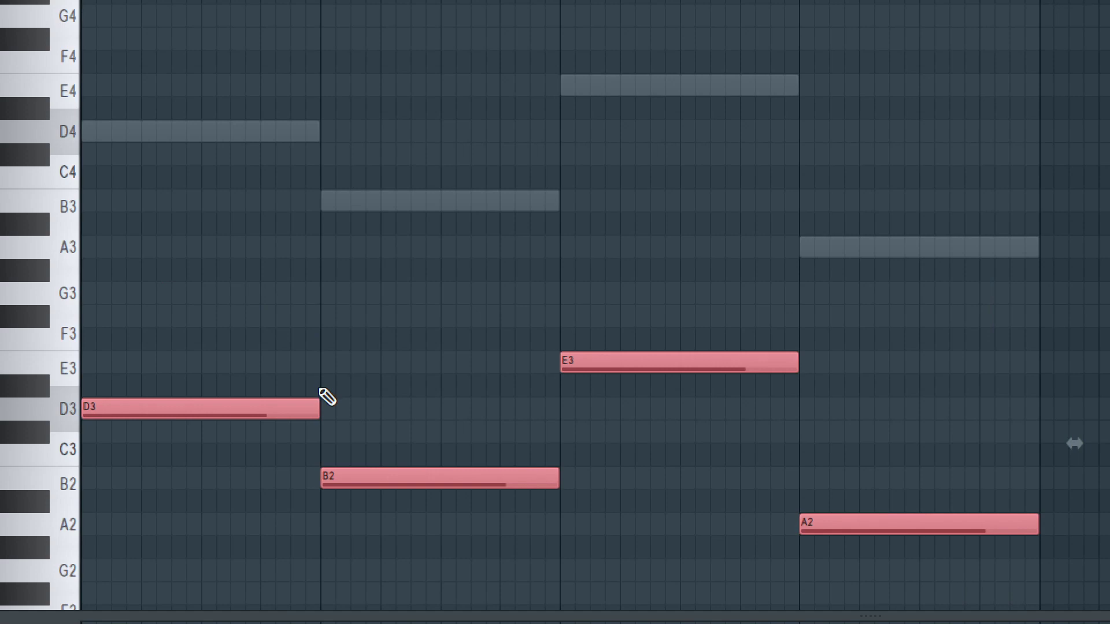
pyautogui.moveTo(318, 408); pyautogui.dragTo(260, 409)
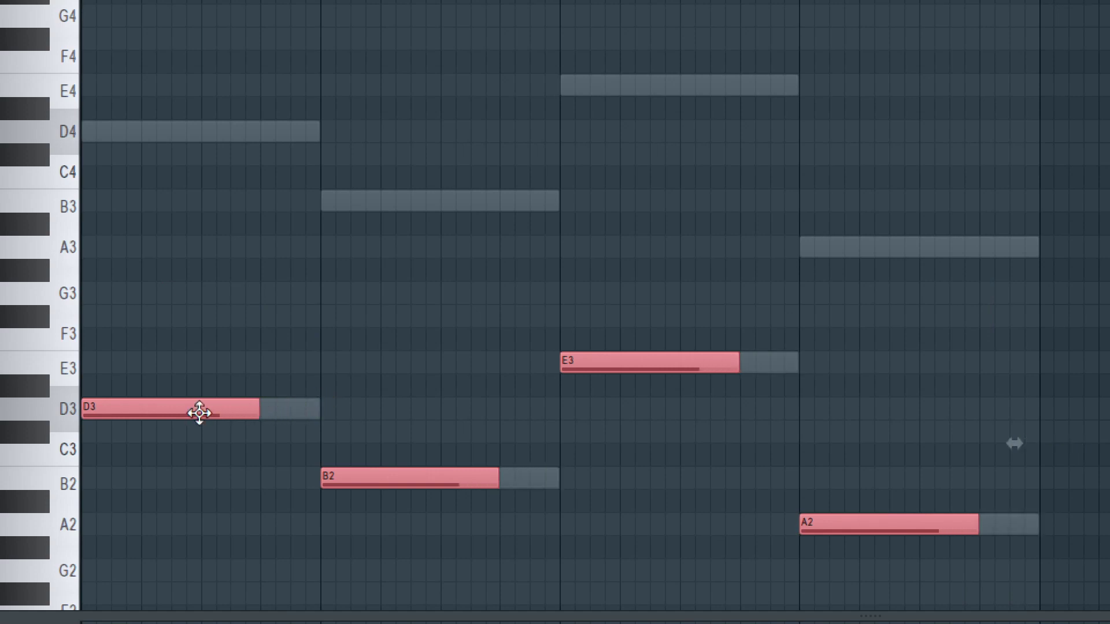
pyautogui.moveTo(181, 405); pyautogui.dragTo(369, 402)
pyautogui.moveTo(441, 408); pyautogui.dragTo(319, 412)
# - Move the one-beat repeats half a beat later and shorten them to half a beat so they end at the bar lines
pyautogui.scroll(-3, 694, 370)
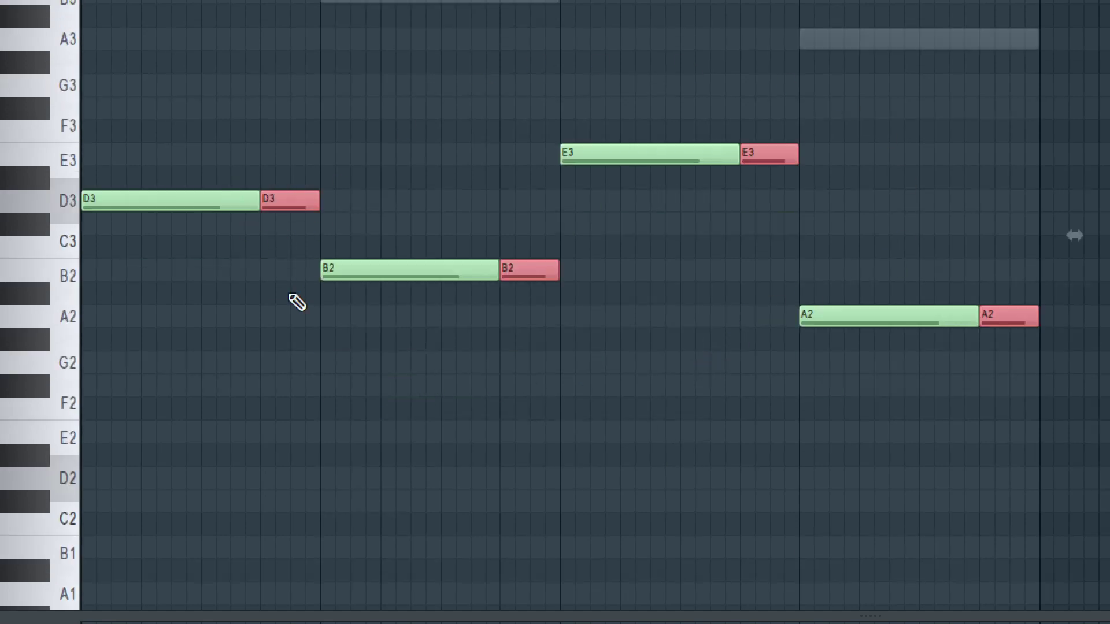
pyautogui.scroll(5, 335, 176)
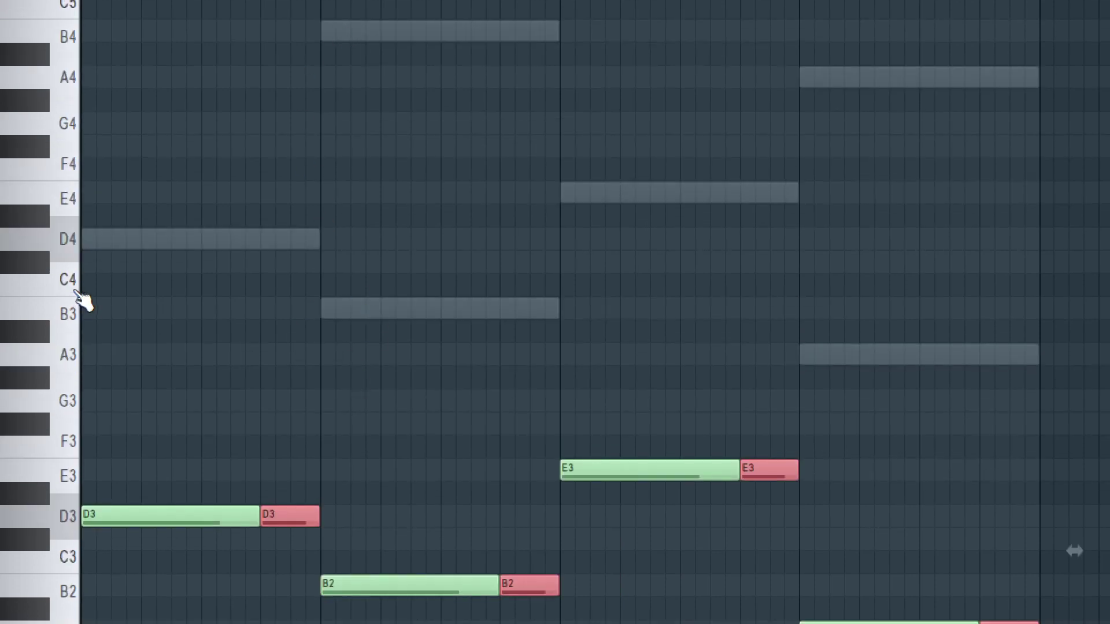
pyautogui.scroll(-1, 325, 588)
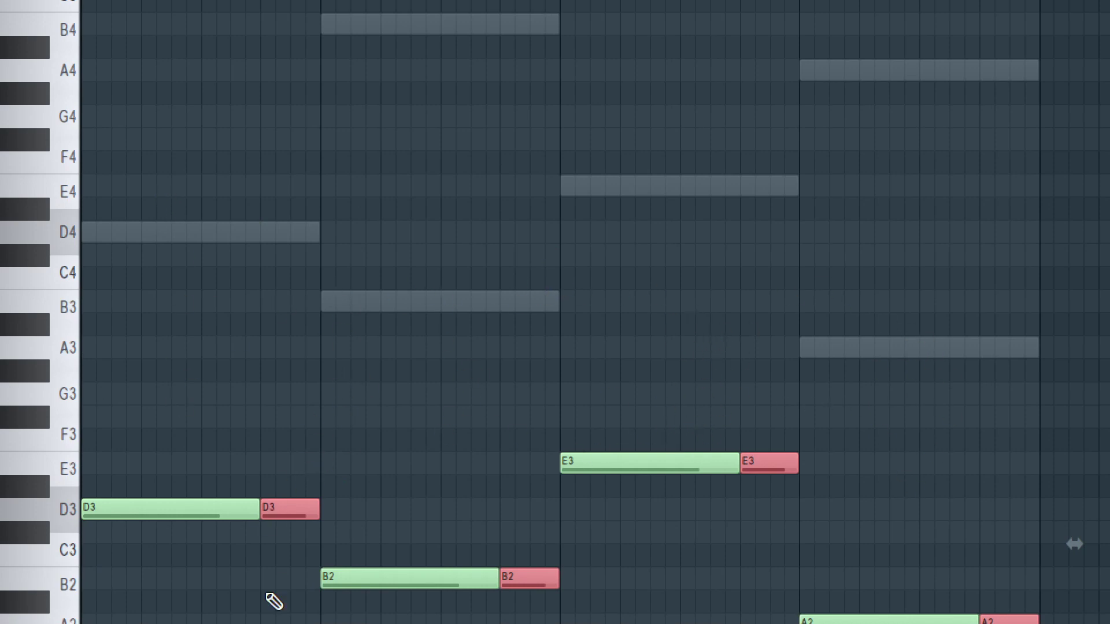
pyautogui.scroll(-3, 272, 601)
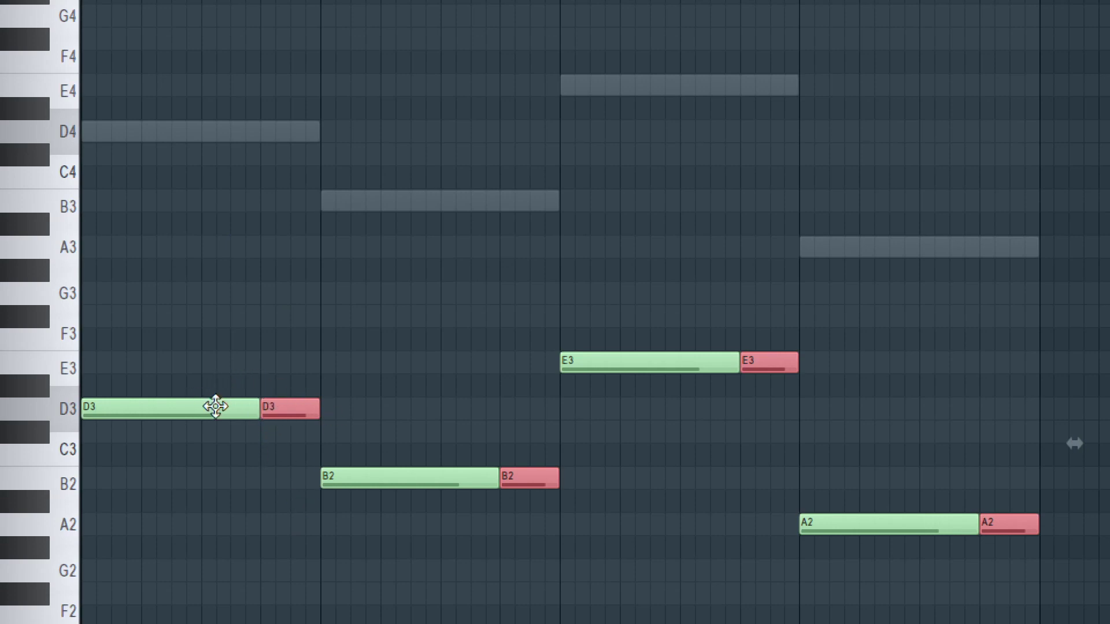
pyautogui.scroll(2, 238, 436)
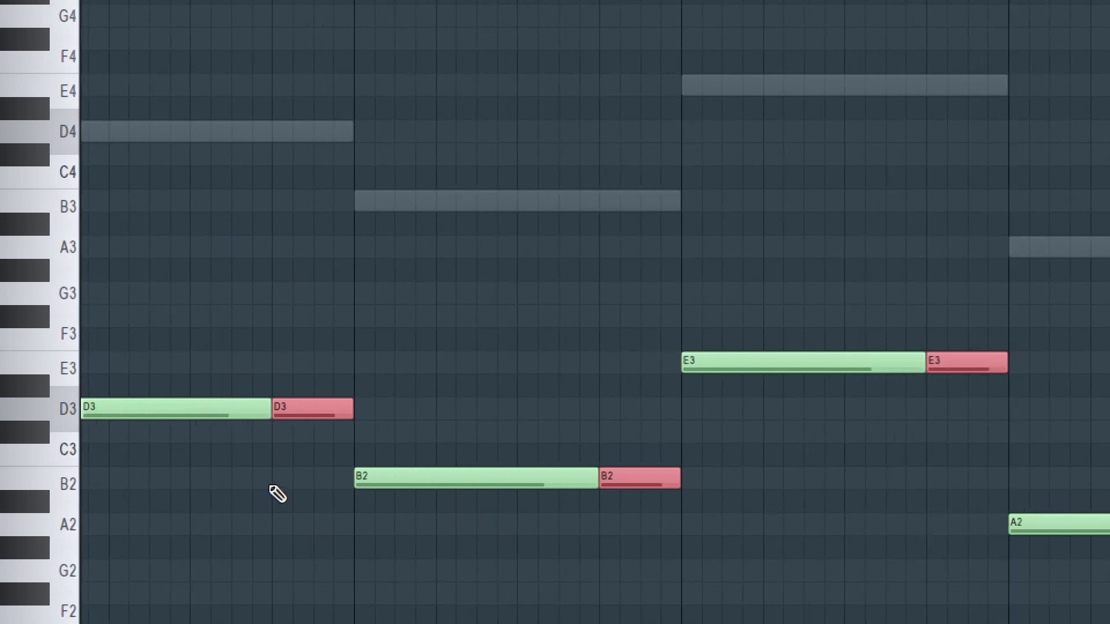
pyautogui.scroll(-1, 280, 378)
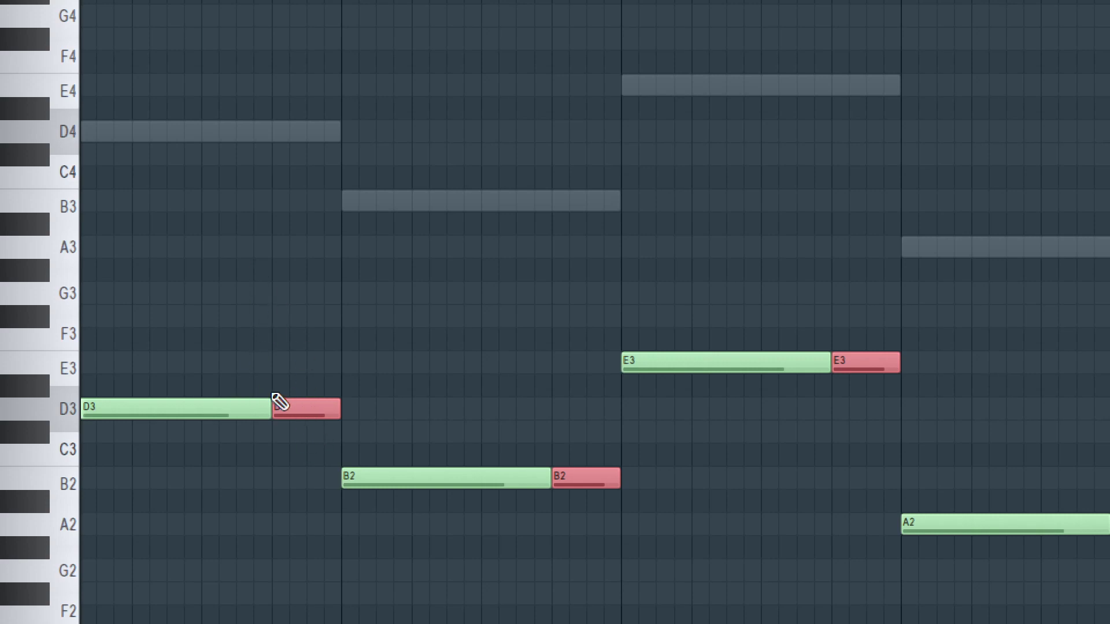
pyautogui.scroll(2, 312, 409)
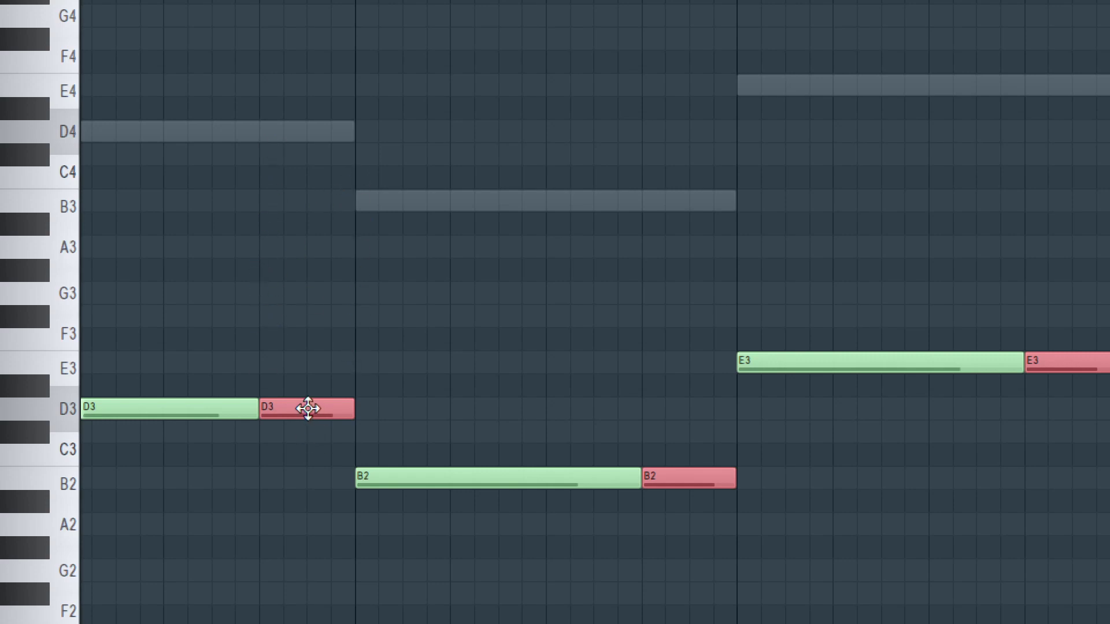
pyautogui.moveTo(307, 409); pyautogui.dragTo(357, 406)
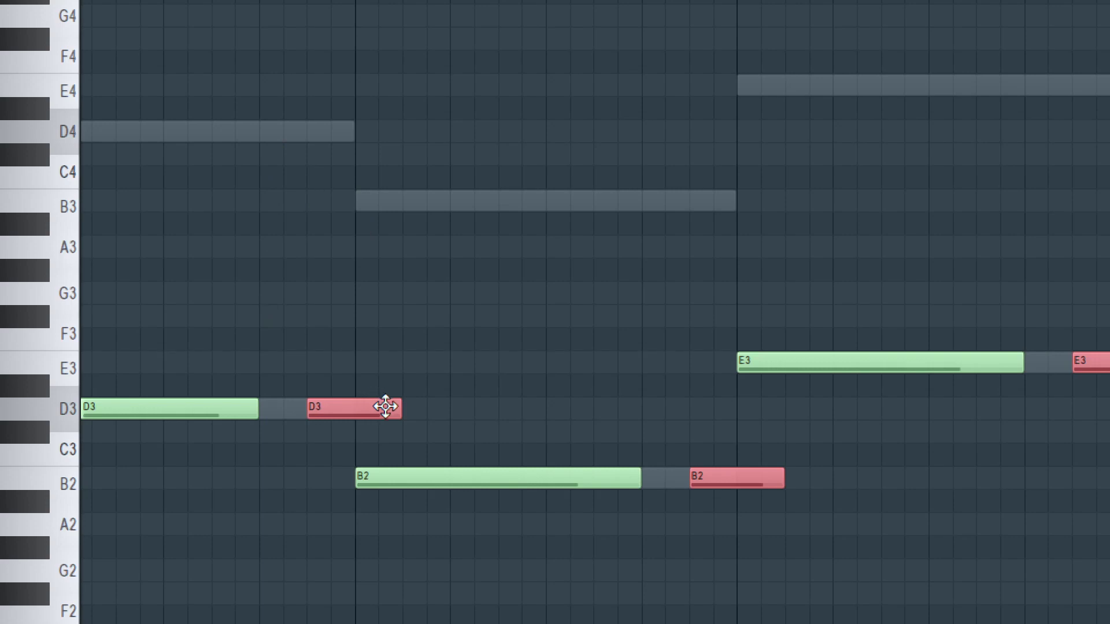
pyautogui.moveTo(399, 416); pyautogui.dragTo(361, 409)
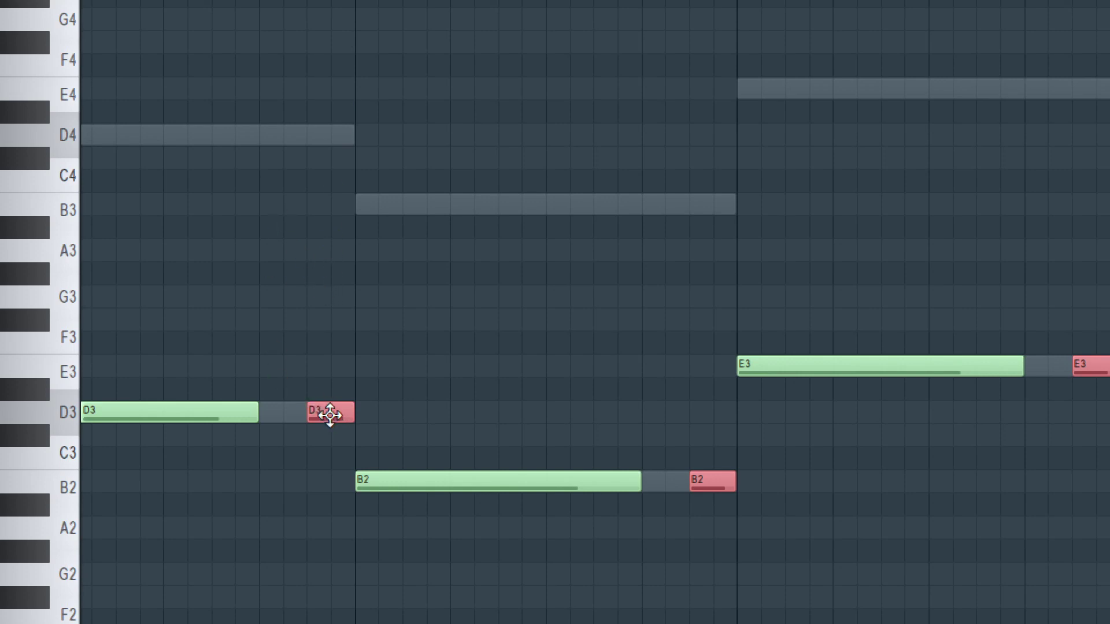
pyautogui.moveTo(330, 411)
pyautogui.mouseDown()
pyautogui.moveTo(303, 417)
pyautogui.moveTo(324, 418)
pyautogui.moveTo(334, 399)
pyautogui.moveTo(325, 406)
pyautogui.mouseUp()
pyautogui.click(311, 401)
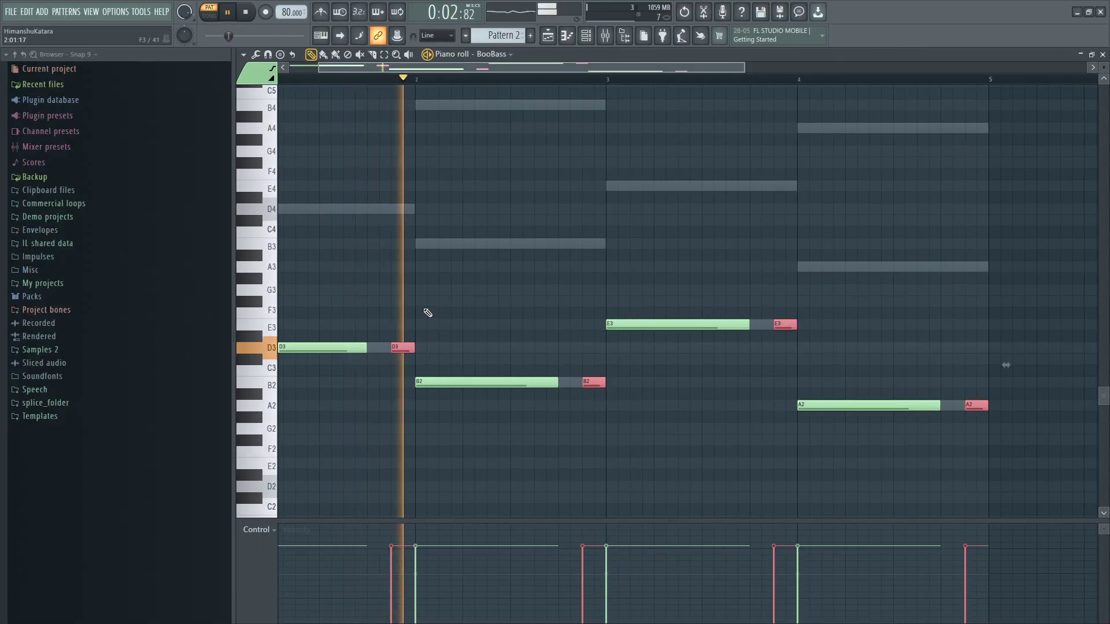
# - Stop the pattern playback, switch to song mode, and play the song to hear the revised bass line
pyautogui.press('space')
pyautogui.click(210, 14)
pyautogui.click(229, 12)
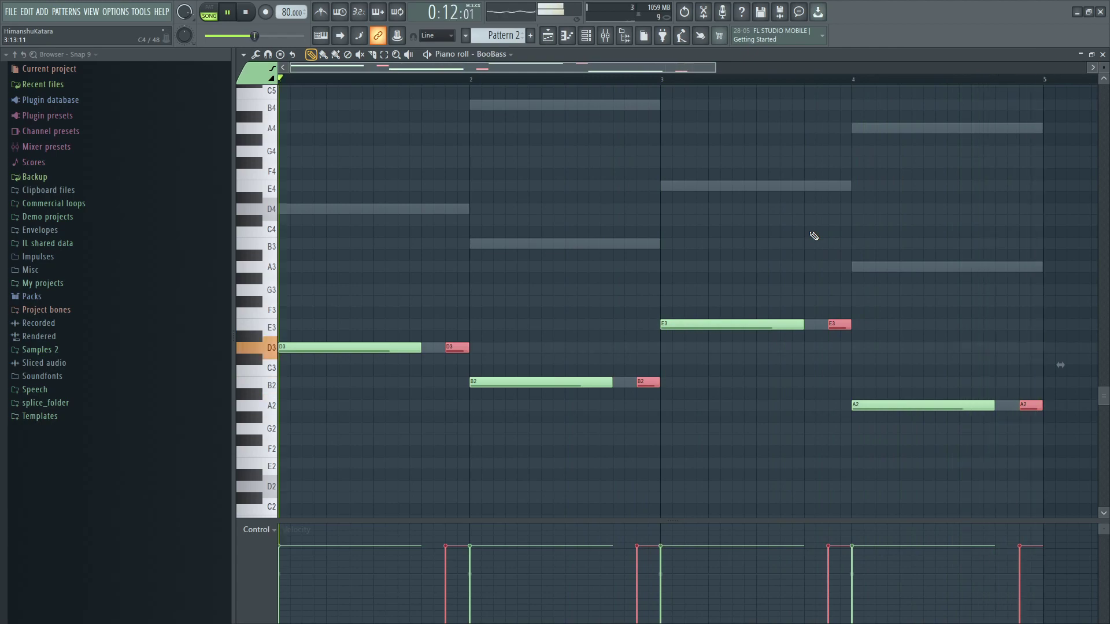
# - Stop the song, shorten the four long bass notes together to three sixteenth steps, and duplicate them onto beat 2 of each bar
pyautogui.press('space')
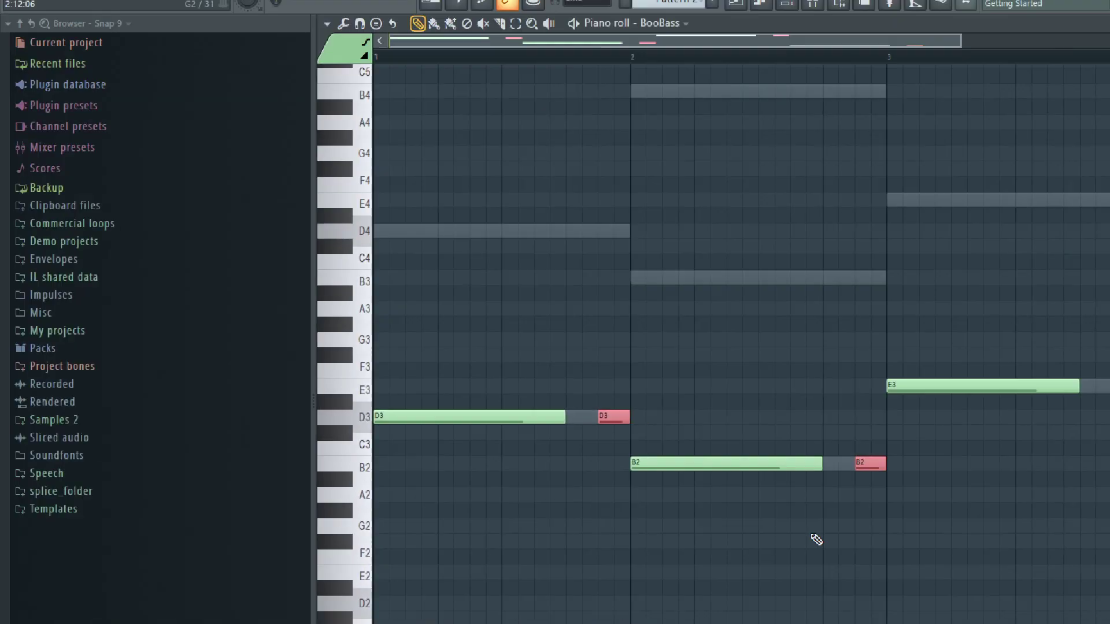
pyautogui.keyDown('ctrl'); pyautogui.click(575, 501); pyautogui.keyUp('ctrl')
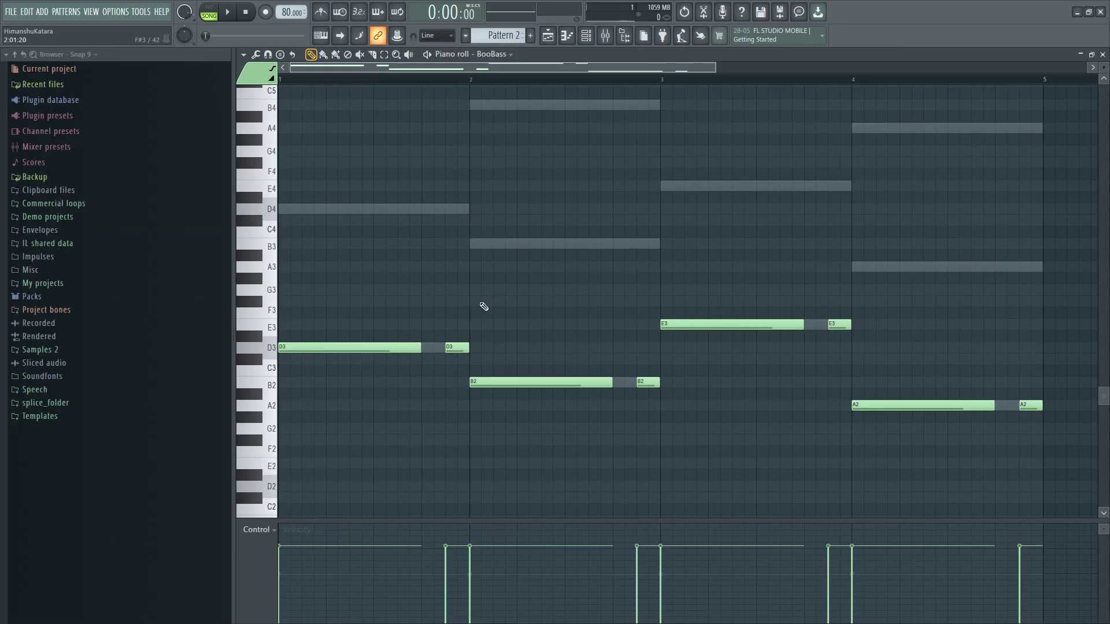
pyautogui.click(370, 346)
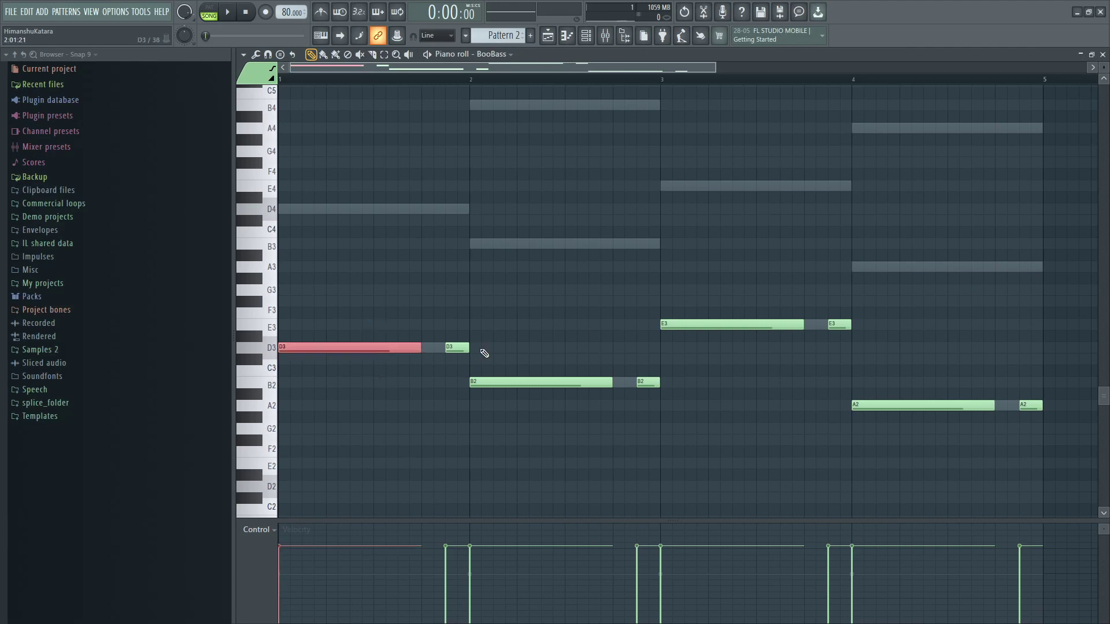
pyautogui.keyDown('ctrl'); pyautogui.click(525, 381); pyautogui.keyUp('ctrl')
pyautogui.keyDown('ctrl'); pyautogui.click(702, 324); pyautogui.keyUp('ctrl')
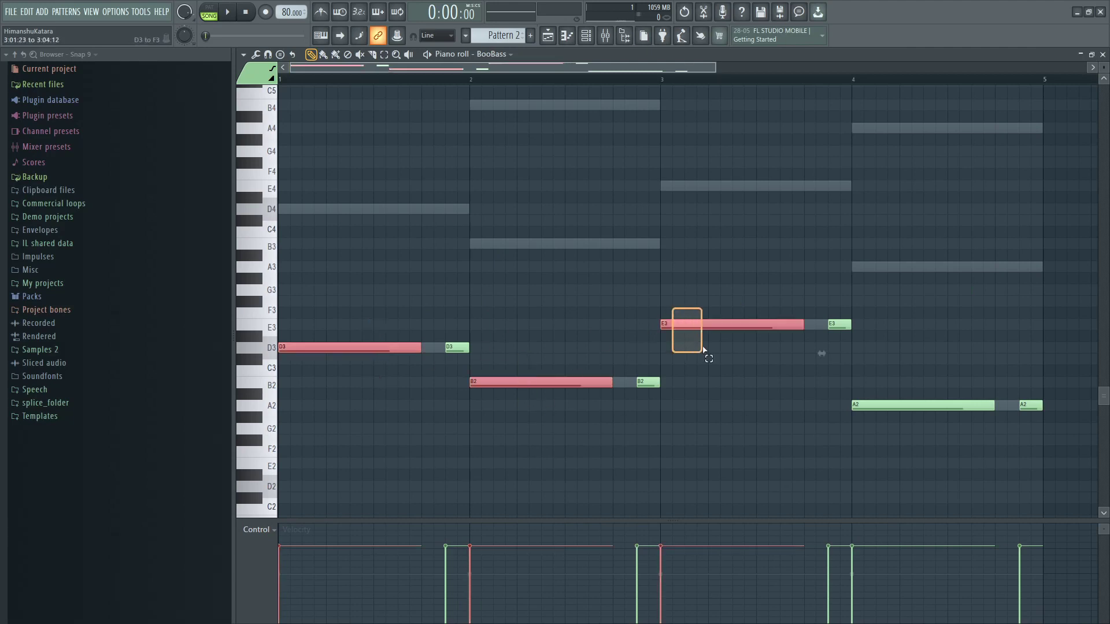
pyautogui.keyDown('ctrl'); pyautogui.click(861, 404); pyautogui.keyUp('ctrl')
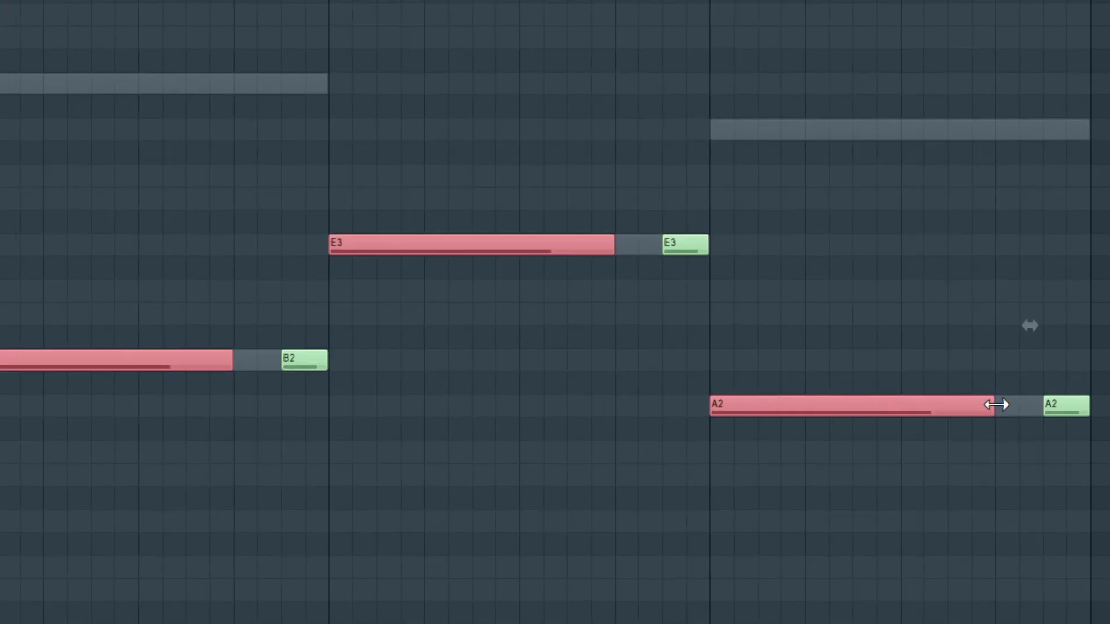
pyautogui.moveTo(996, 405); pyautogui.dragTo(896, 405)
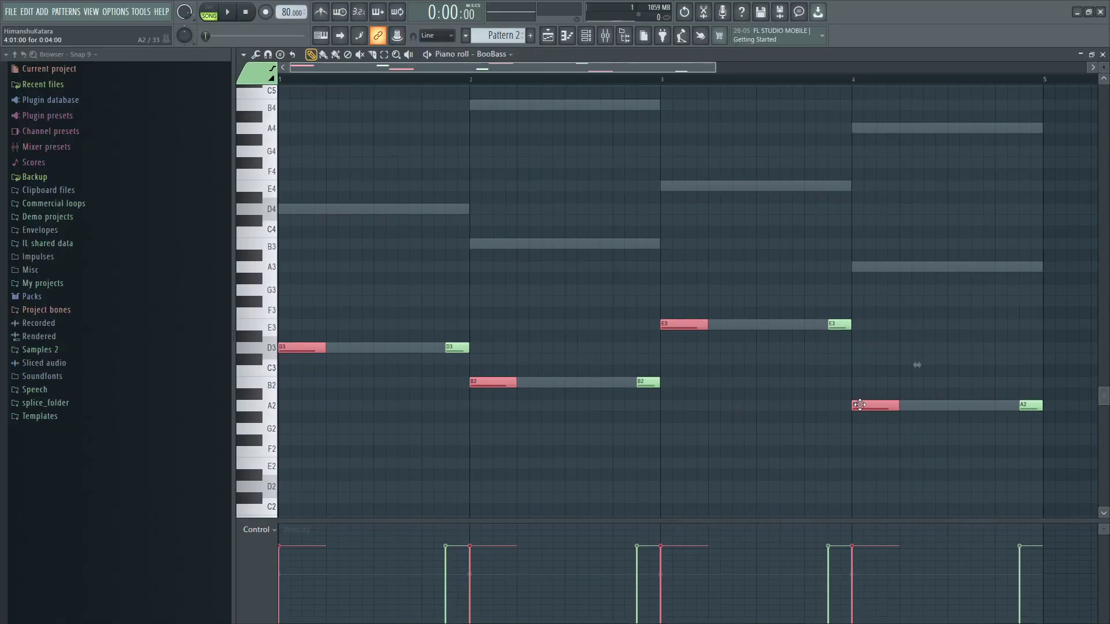
pyautogui.moveTo(899, 407); pyautogui.dragTo(893, 407)
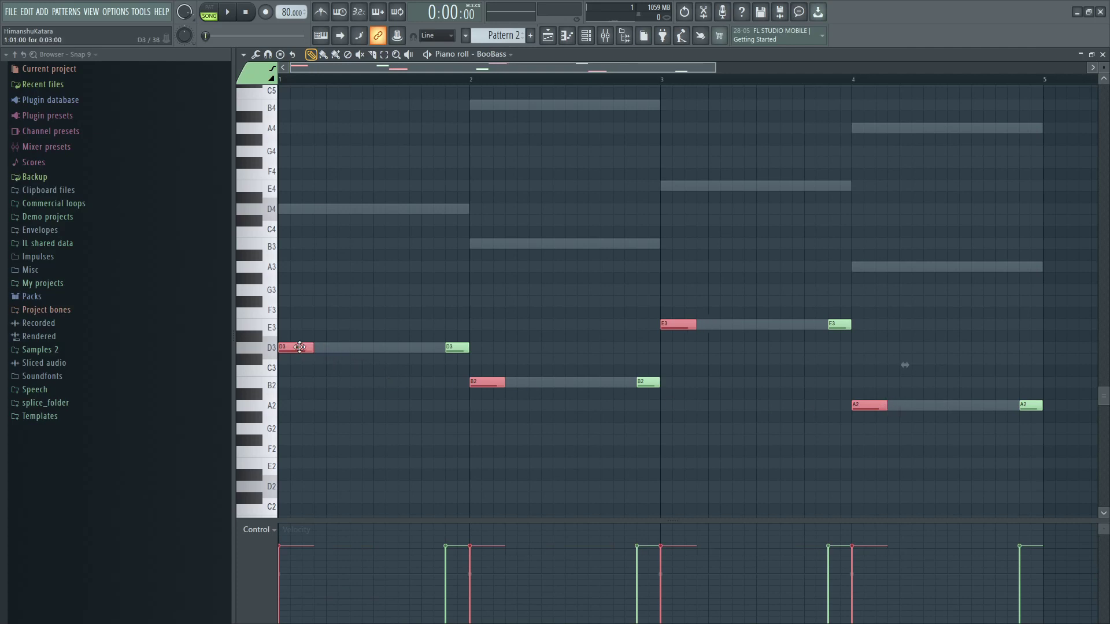
pyautogui.keyDown('shift'); pyautogui.moveTo(297, 347); pyautogui.dragTo(355, 347); pyautogui.keyUp('shift')
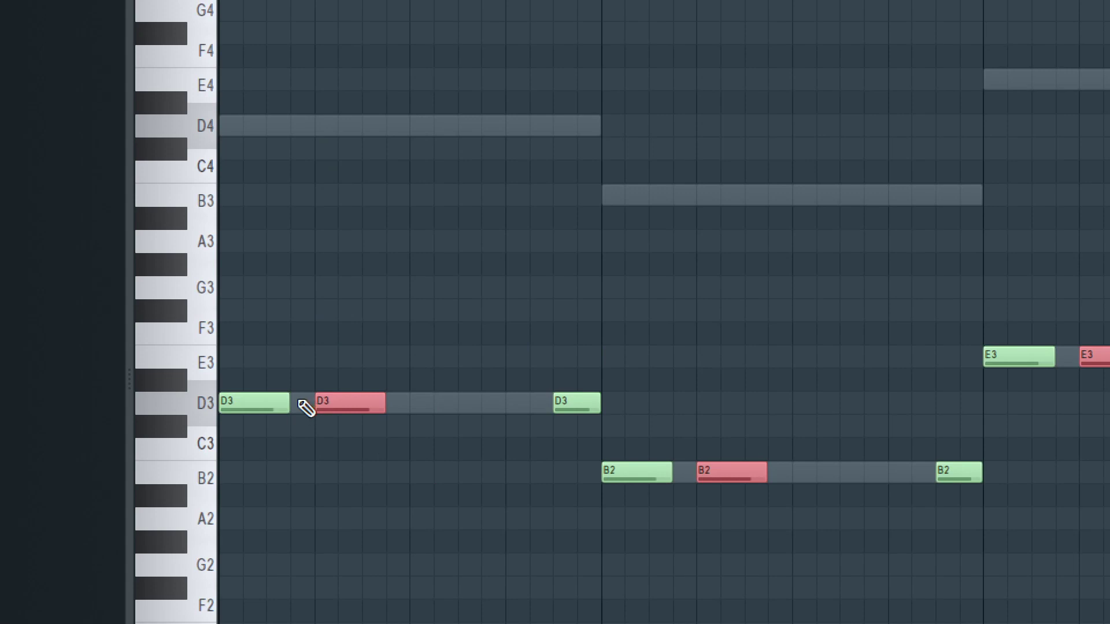
# - Try further repeats on beats 3 and 4 of each bar, shorten the beat 4 notes to half a beat, and play the song
pyautogui.moveTo(354, 396); pyautogui.dragTo(449, 416)
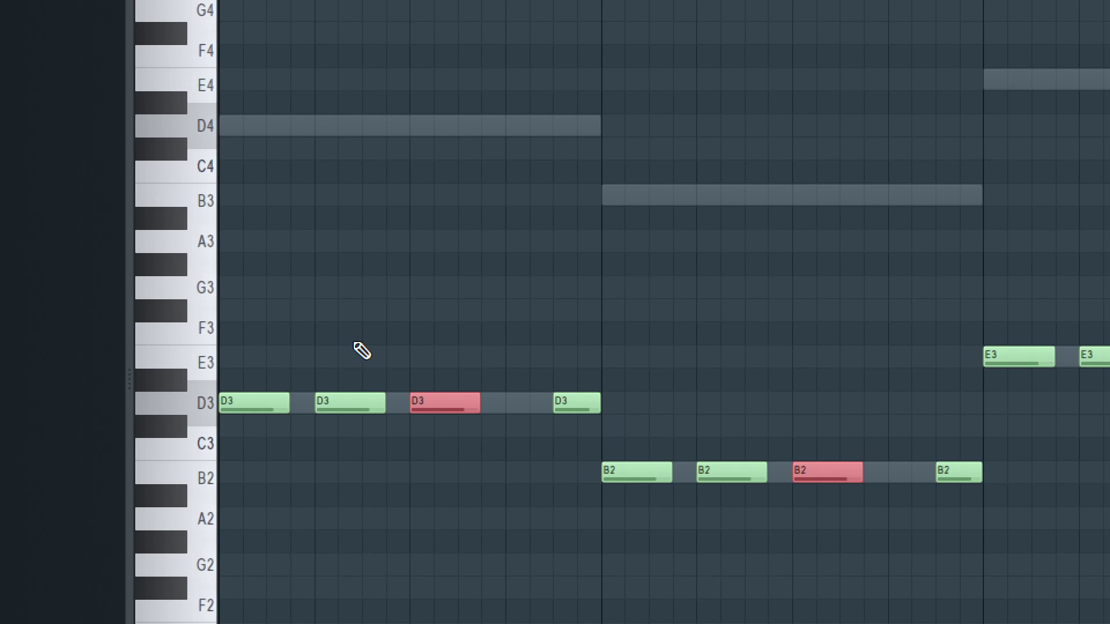
pyautogui.press('space')
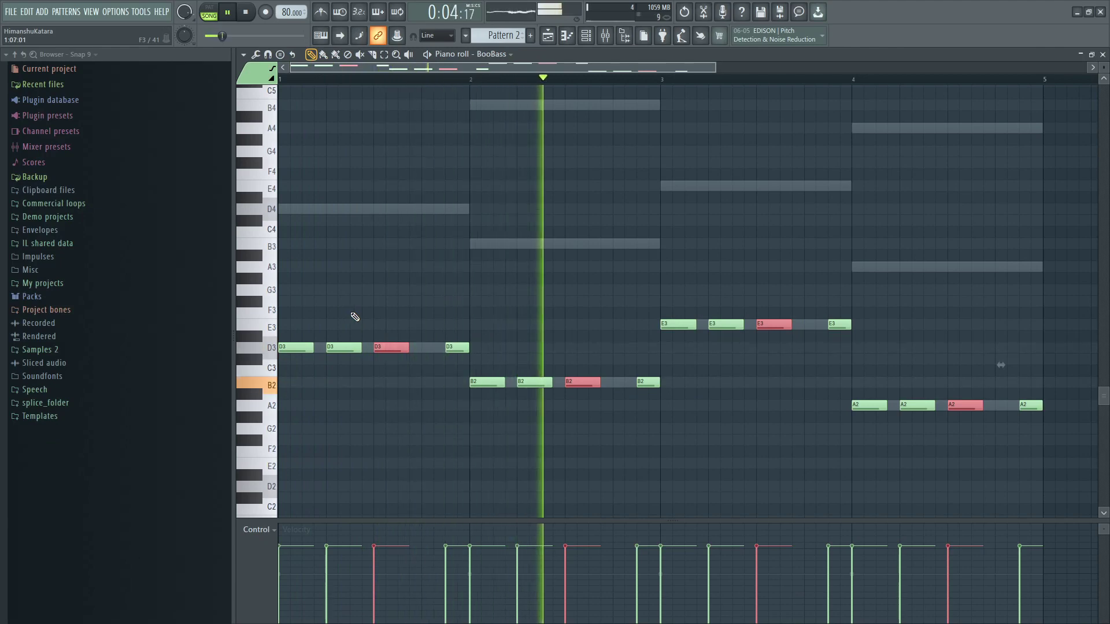
pyautogui.press('space')
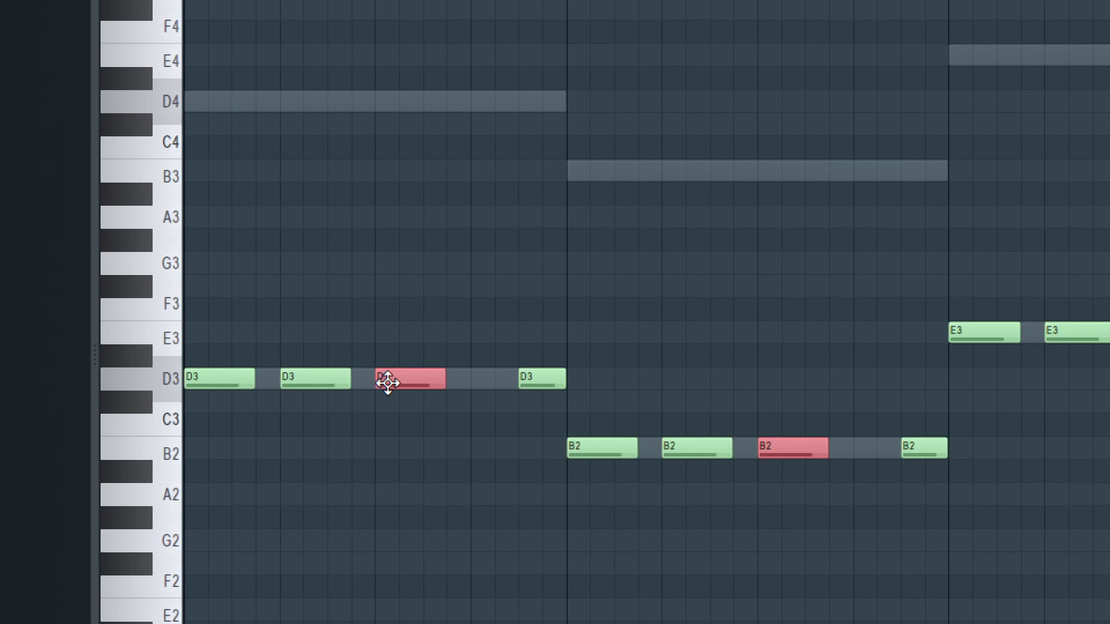
pyautogui.moveTo(380, 348); pyautogui.dragTo(427, 351)
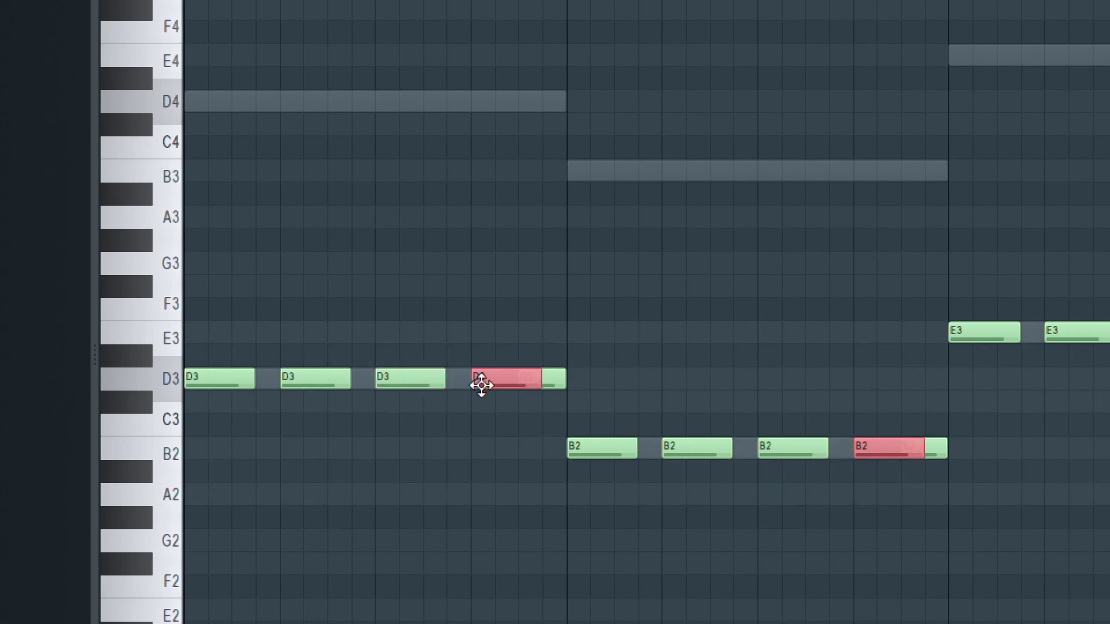
pyautogui.moveTo(539, 384); pyautogui.dragTo(515, 384)
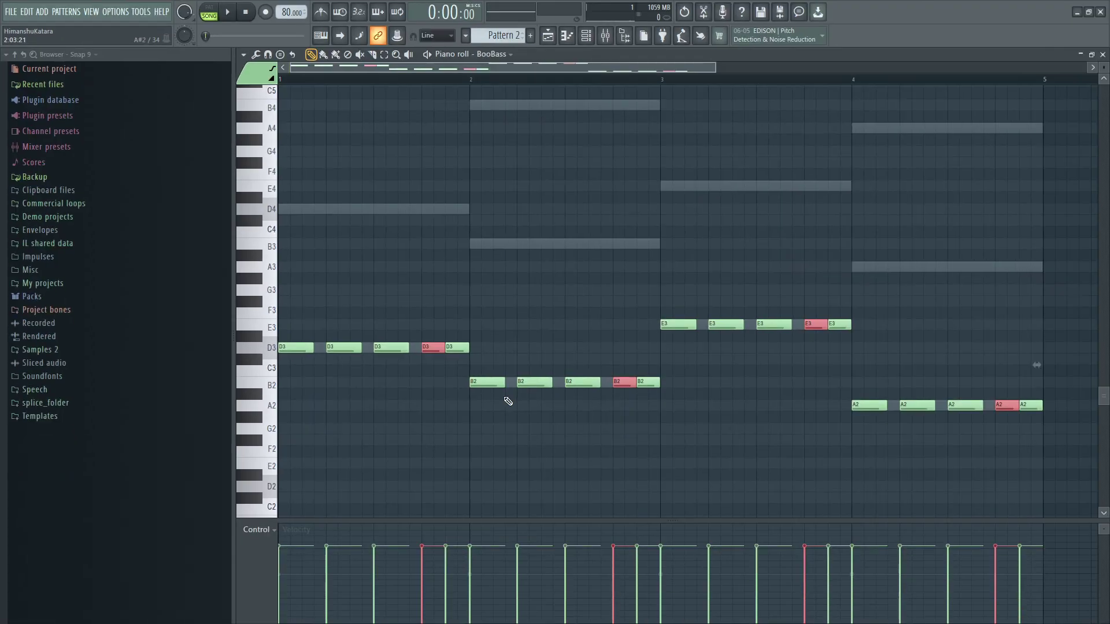
pyautogui.press('space')
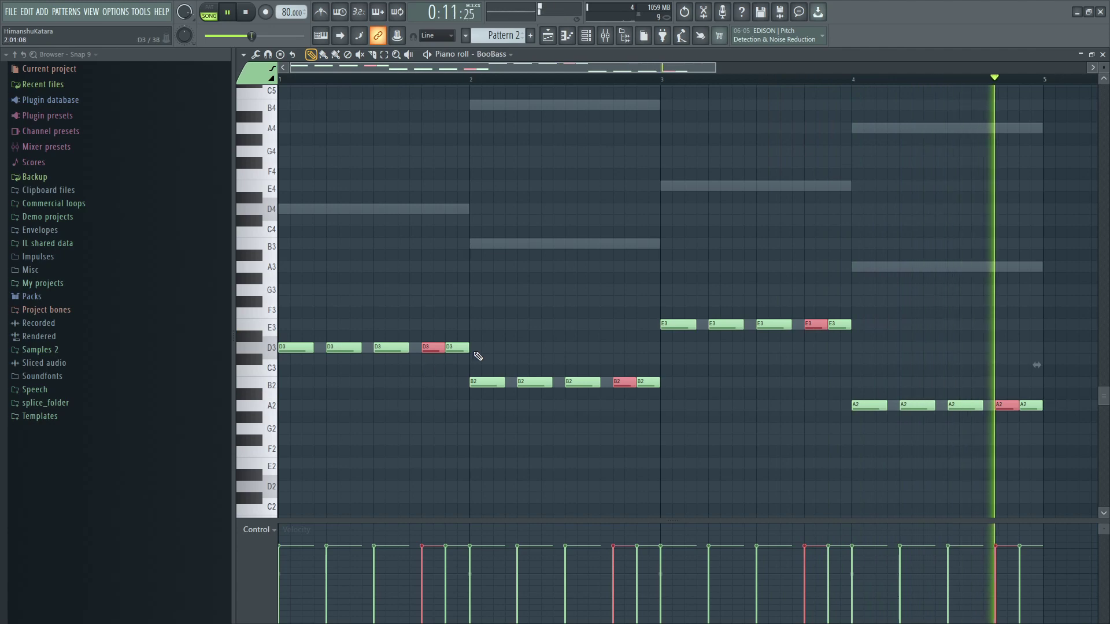
pyautogui.press('space')
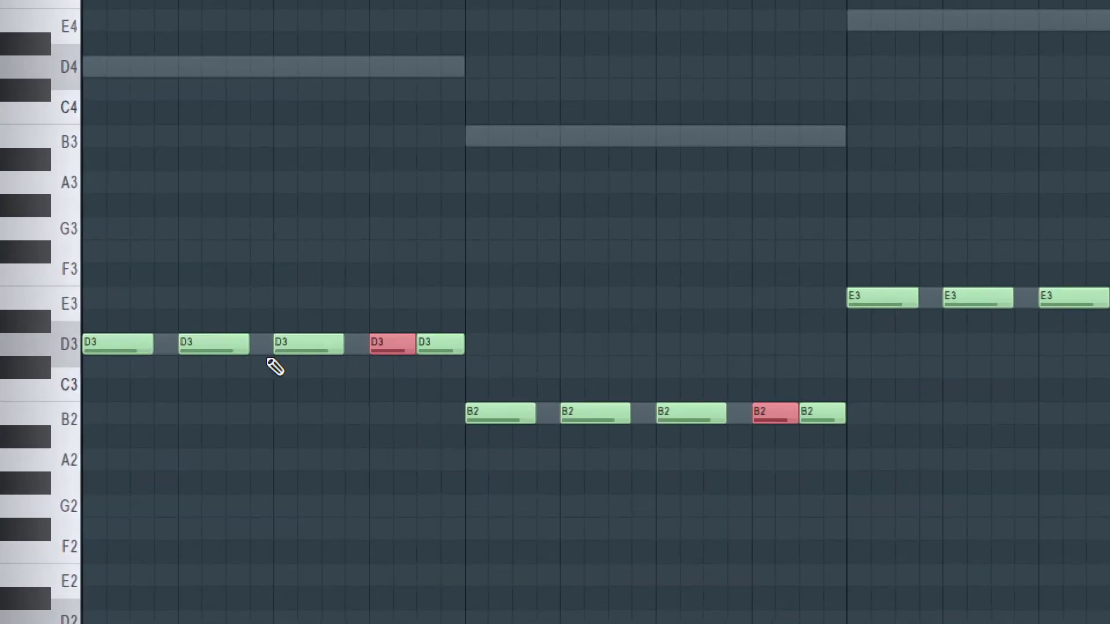
# - Undo the shortening and the repeats on beats 3 and 4, keeping the copies on beat 2
pyautogui.hotkey('ctrl', 'alt', 'z')
pyautogui.hotkey('ctrl', 'alt', 'z')
pyautogui.hotkey('ctrl', 'alt', 'z')
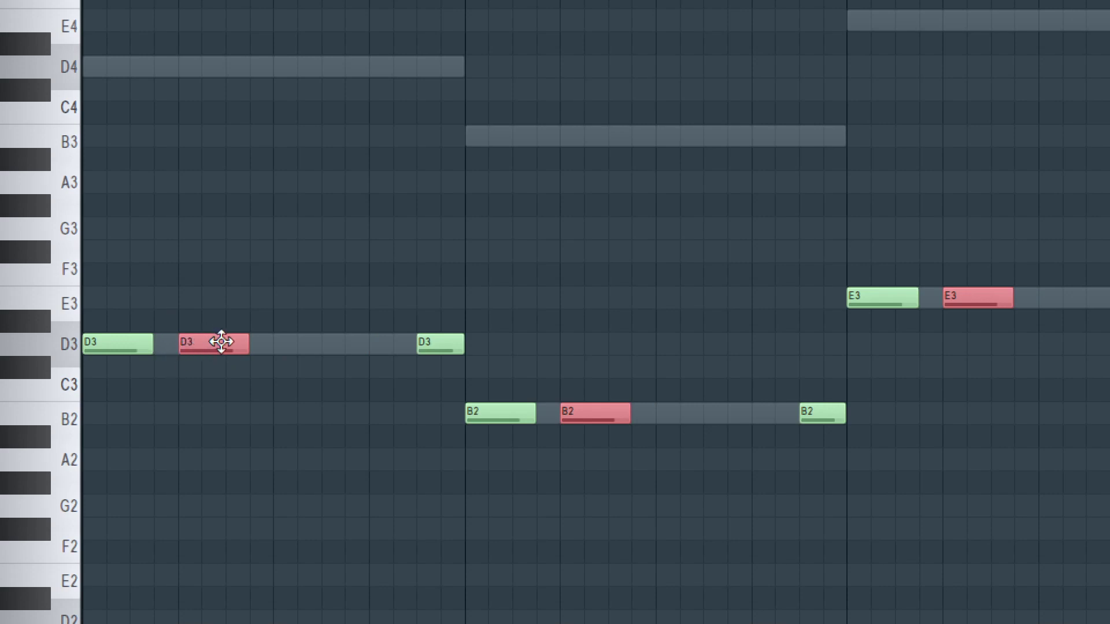
# - Line up three three-sixteenth notes back to back in each bar, add a fourth after a sixteenth gap, and play the song
pyautogui.moveTo(219, 341); pyautogui.dragTo(354, 343)
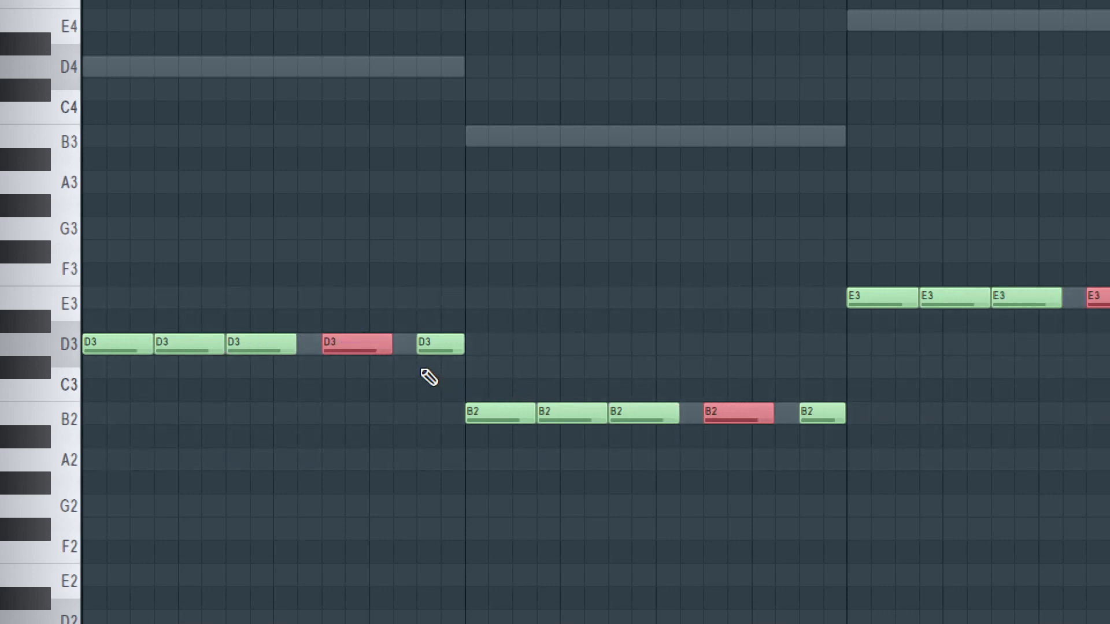
pyautogui.press('space')
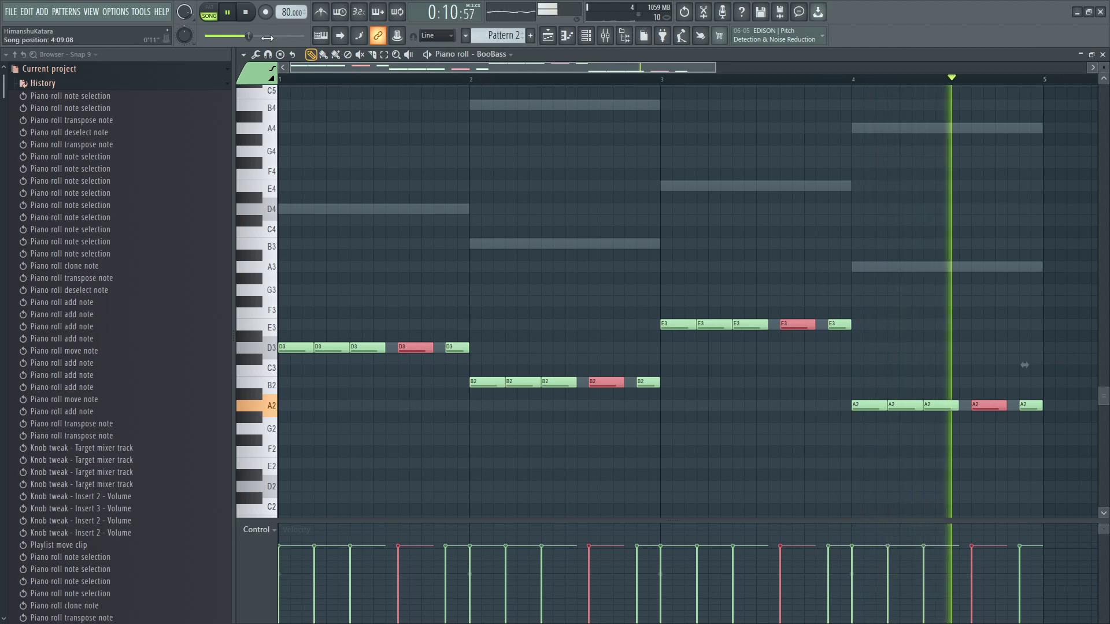
pyautogui.click(250, 12)
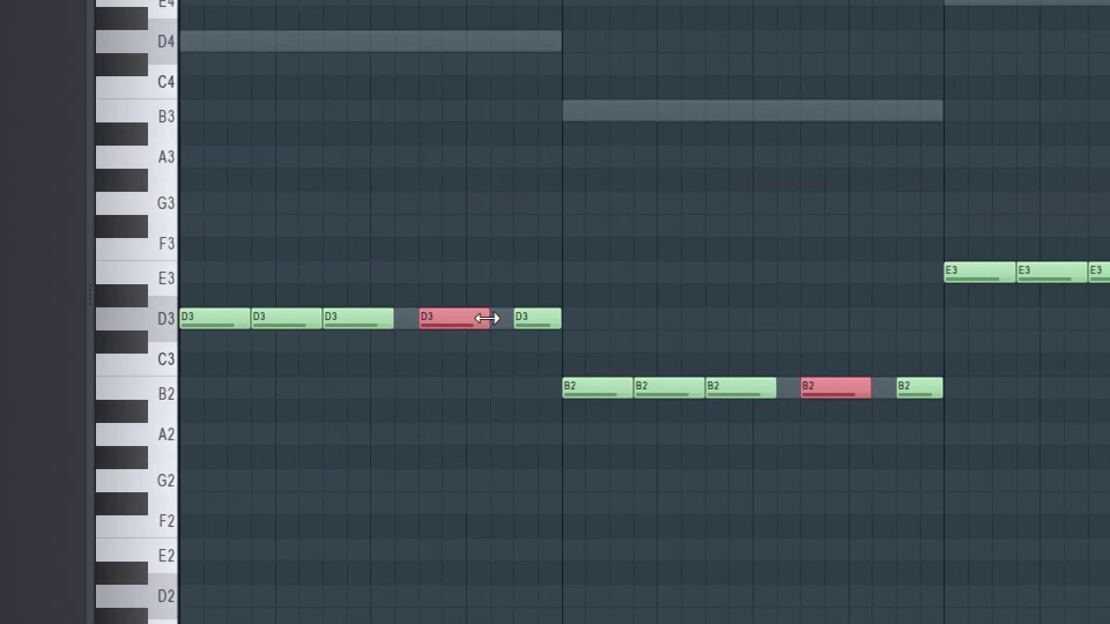
# - Shorten each bar's fourth note to half a beat, duplicate it onto beat 4, and play the song with the notes deselected
pyautogui.moveTo(487, 318)
pyautogui.mouseDown()
pyautogui.moveTo(461, 323)
pyautogui.moveTo(470, 328)
pyautogui.mouseUp()
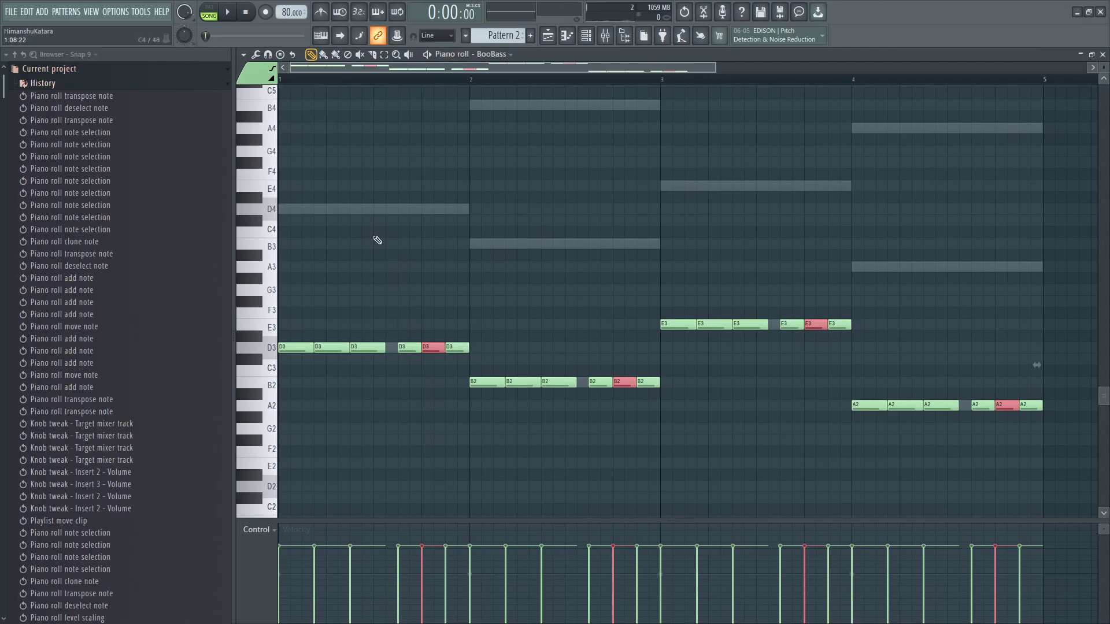
pyautogui.press('space')
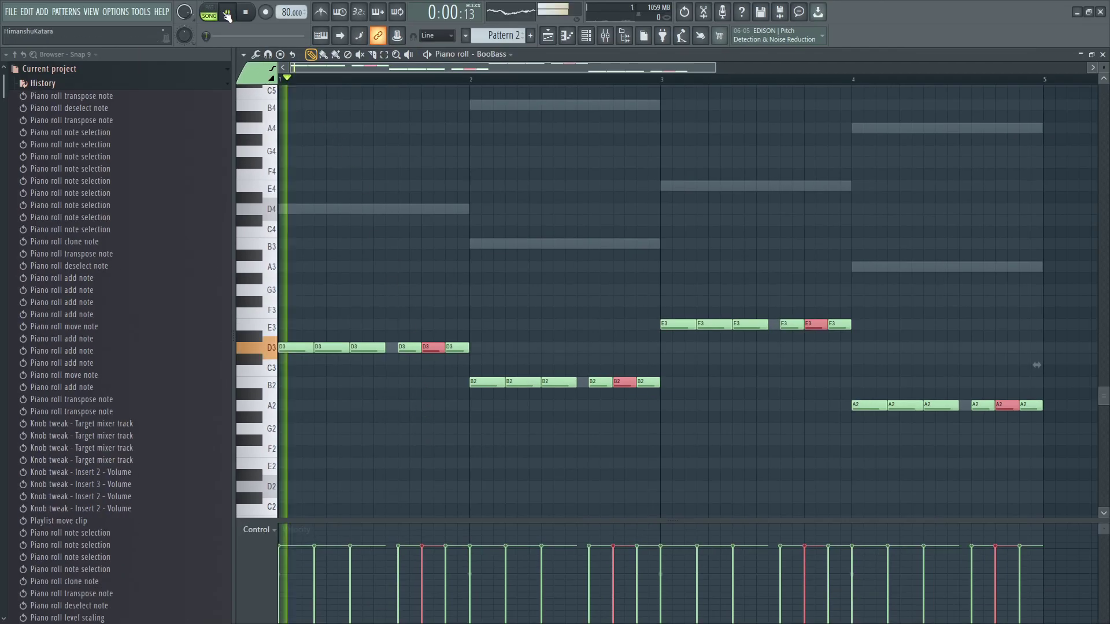
pyautogui.hotkey('ctrl', 'd')
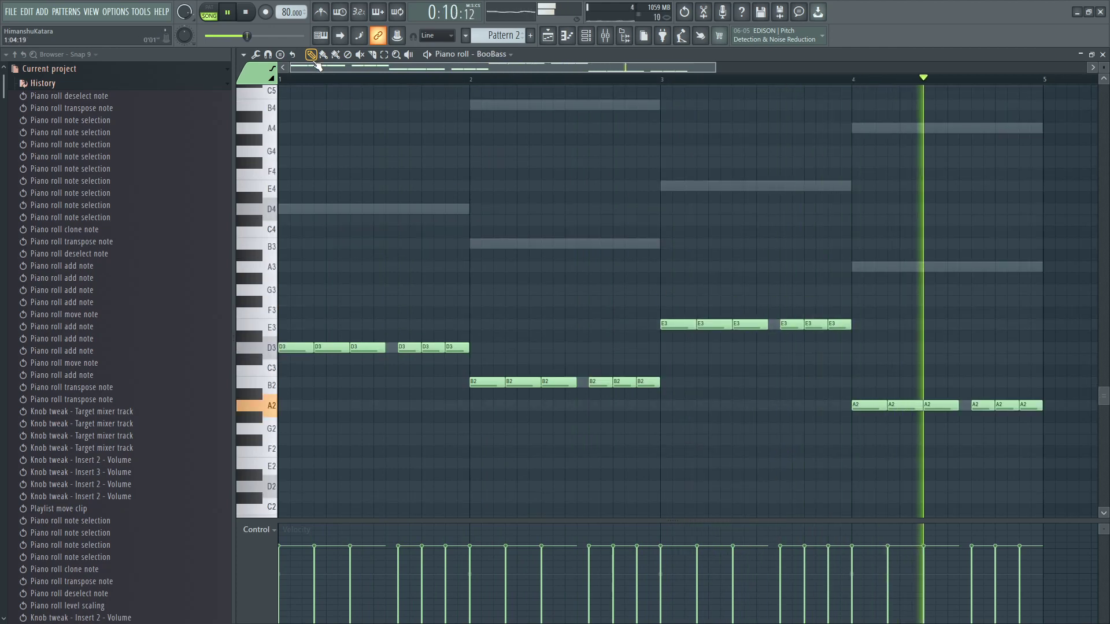
pyautogui.click(253, 16)
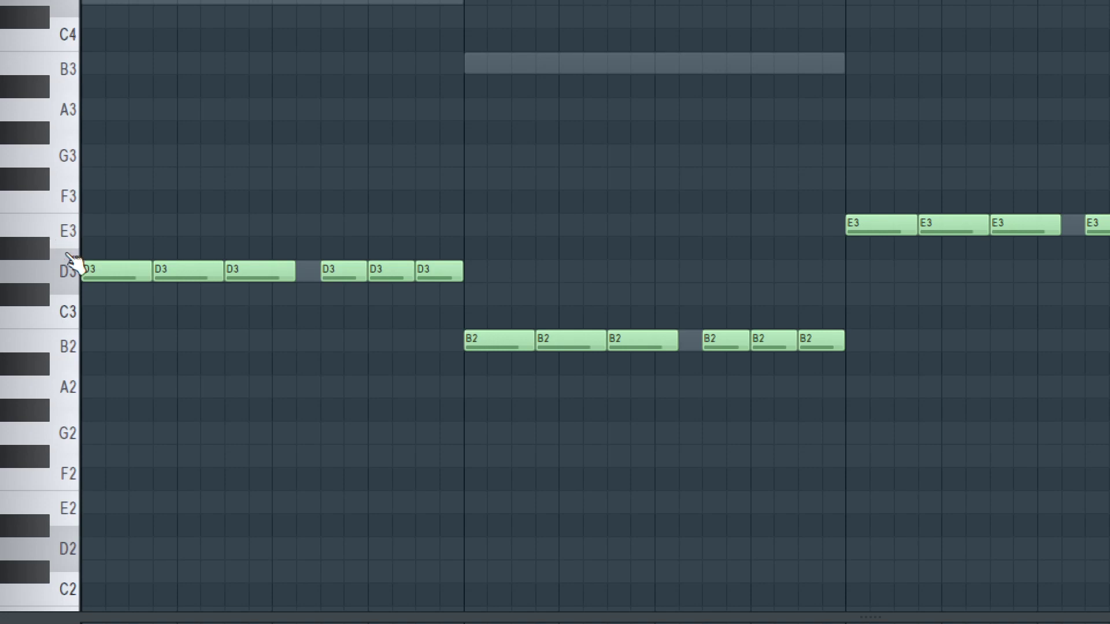
# - Arpeggiate bar 1 with temporary F#3 and A3 guide notes, moving the second and fifth notes to F#3 and the third and sixth to A3
pyautogui.click(91, 178)
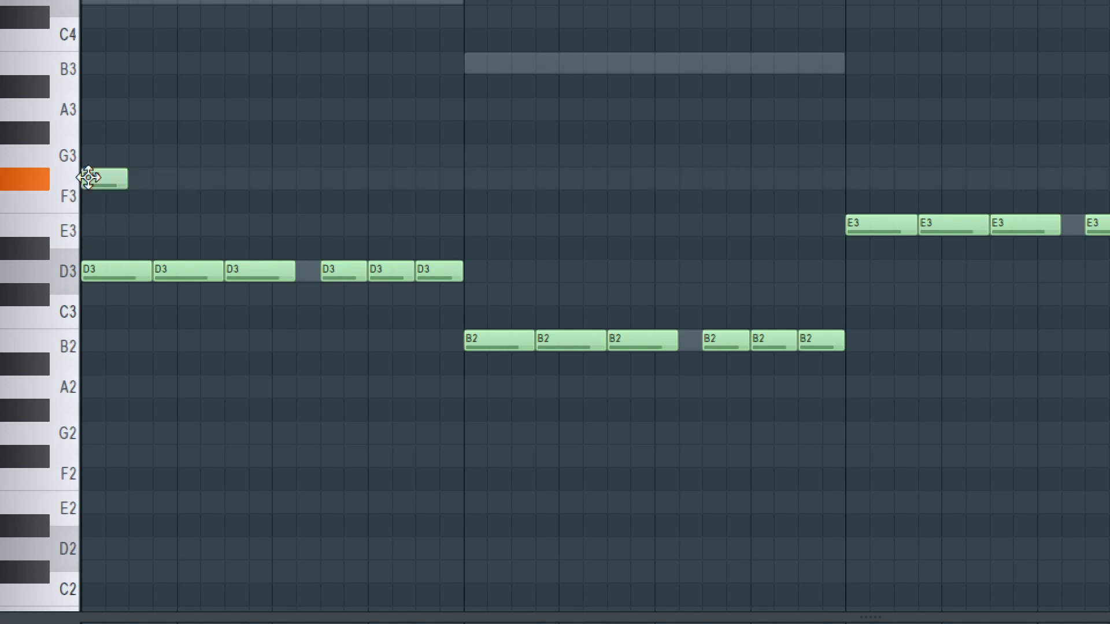
pyautogui.click(88, 109)
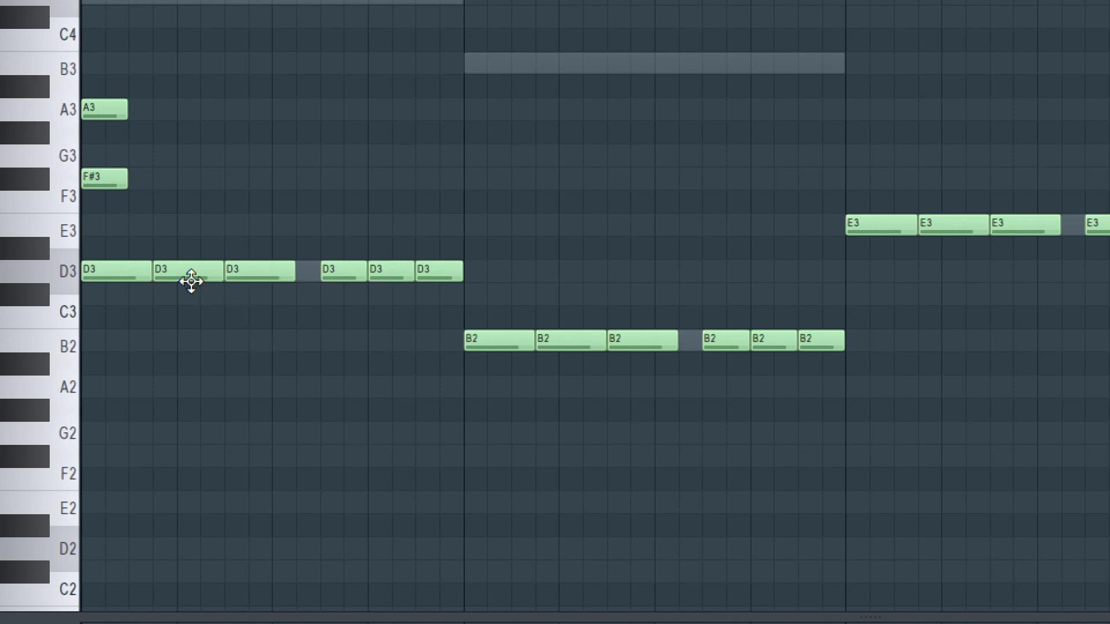
pyautogui.moveTo(191, 281); pyautogui.dragTo(191, 188)
pyautogui.moveTo(272, 266); pyautogui.dragTo(275, 101)
pyautogui.moveTo(390, 268); pyautogui.dragTo(391, 167)
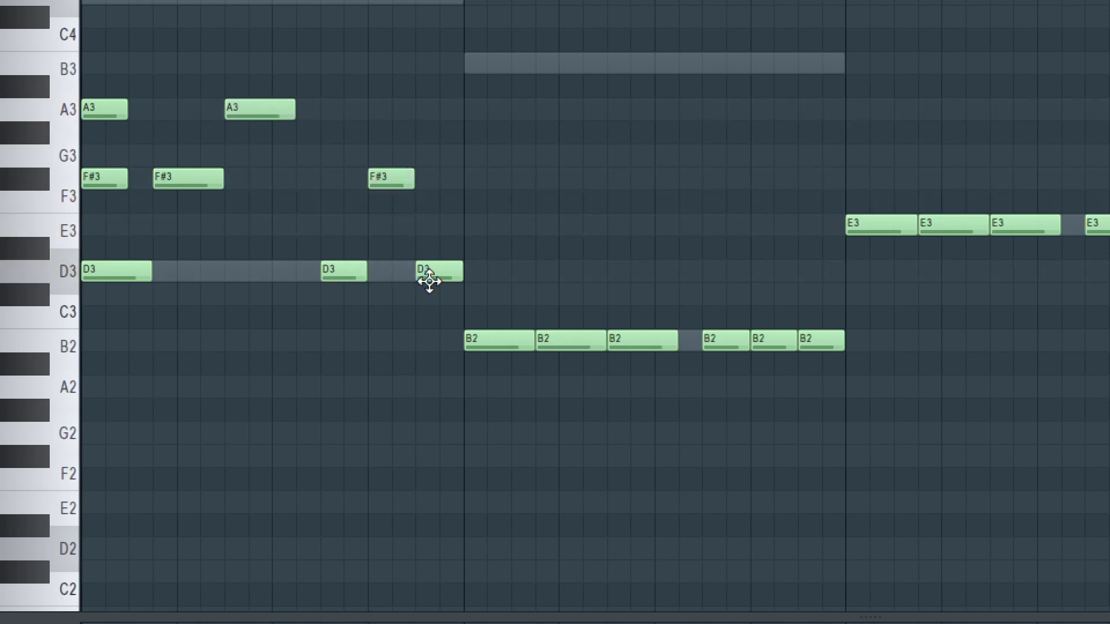
pyautogui.moveTo(426, 277); pyautogui.dragTo(433, 102)
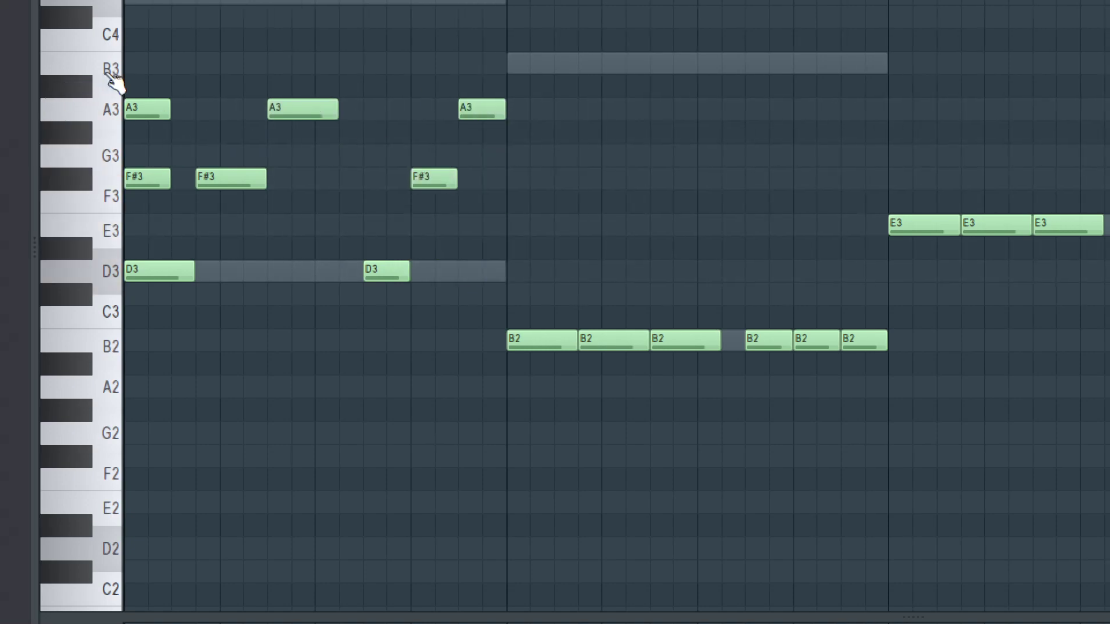
pyautogui.rightClick(104, 109)
pyautogui.rightClick(109, 176)
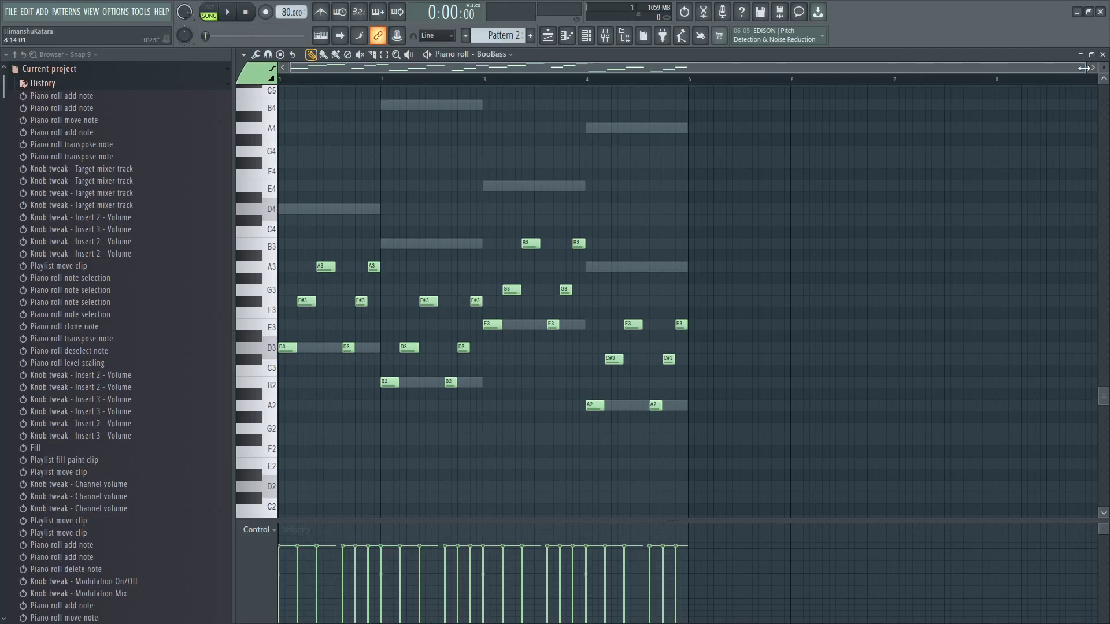
# - Play the song to hear the arpeggiated bass line across all four bars, then stop it
pyautogui.moveTo(1084, 68); pyautogui.dragTo(734, 68)
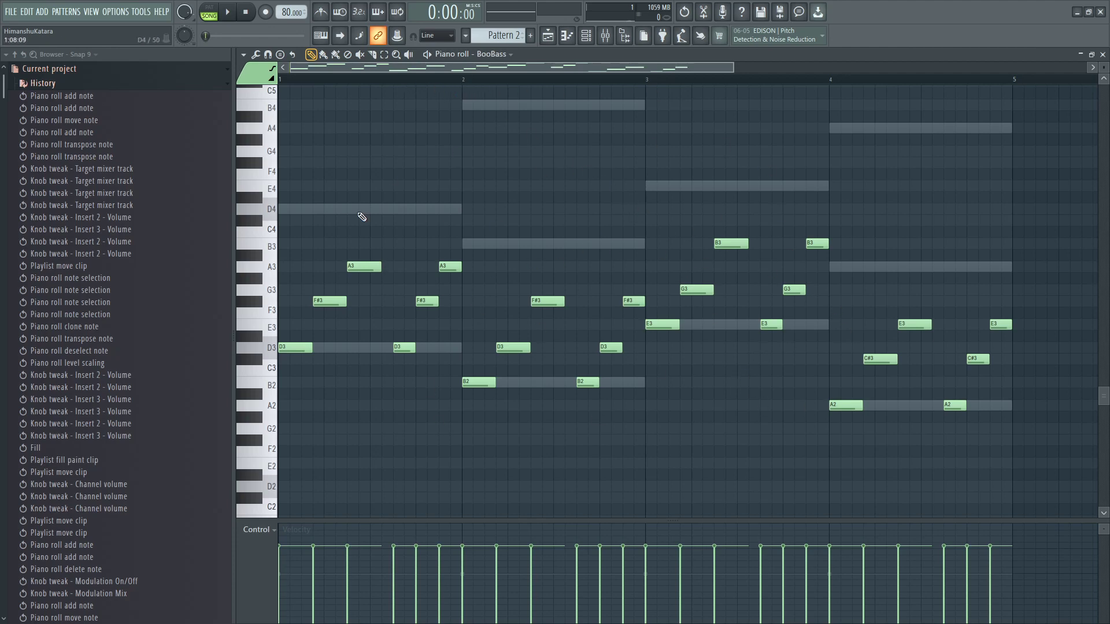
pyautogui.click(233, 13)
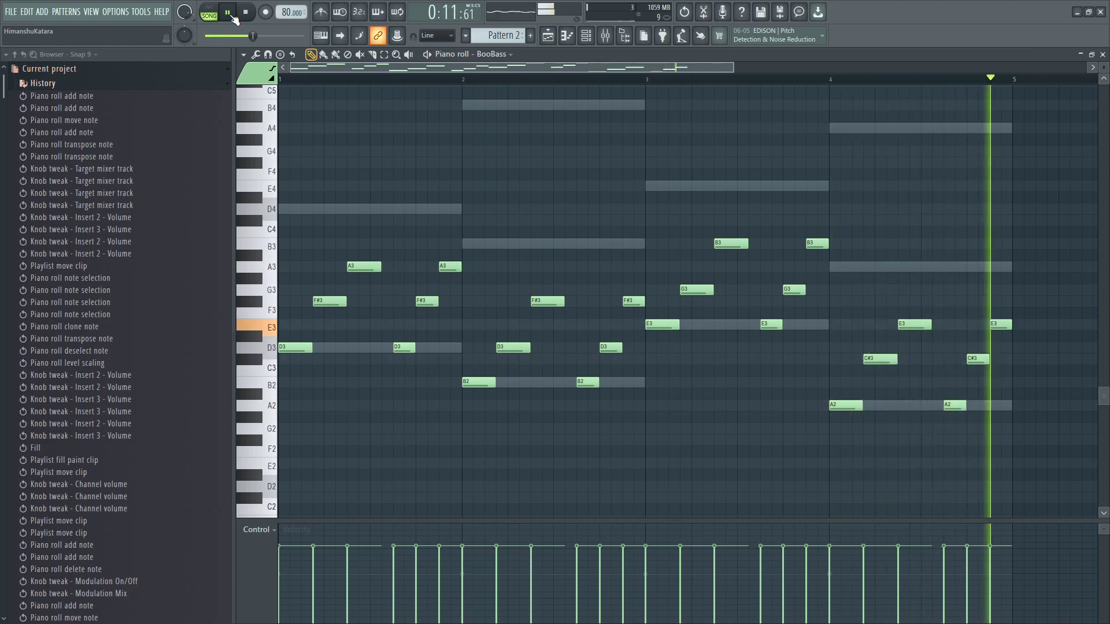
pyautogui.click(233, 17)
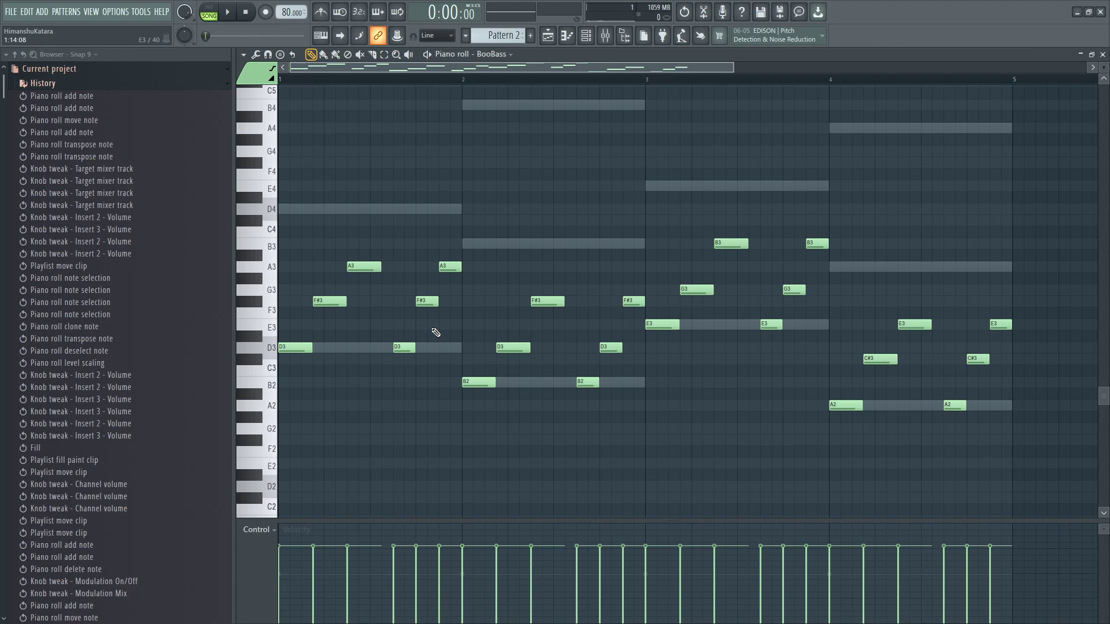
# - Shorten the last A3 of bar 1 to one sixteenth and add a sixteenth G3 passing note right after it
pyautogui.scroll(2, 436, 332)
pyautogui.scroll(2, 471, 296)
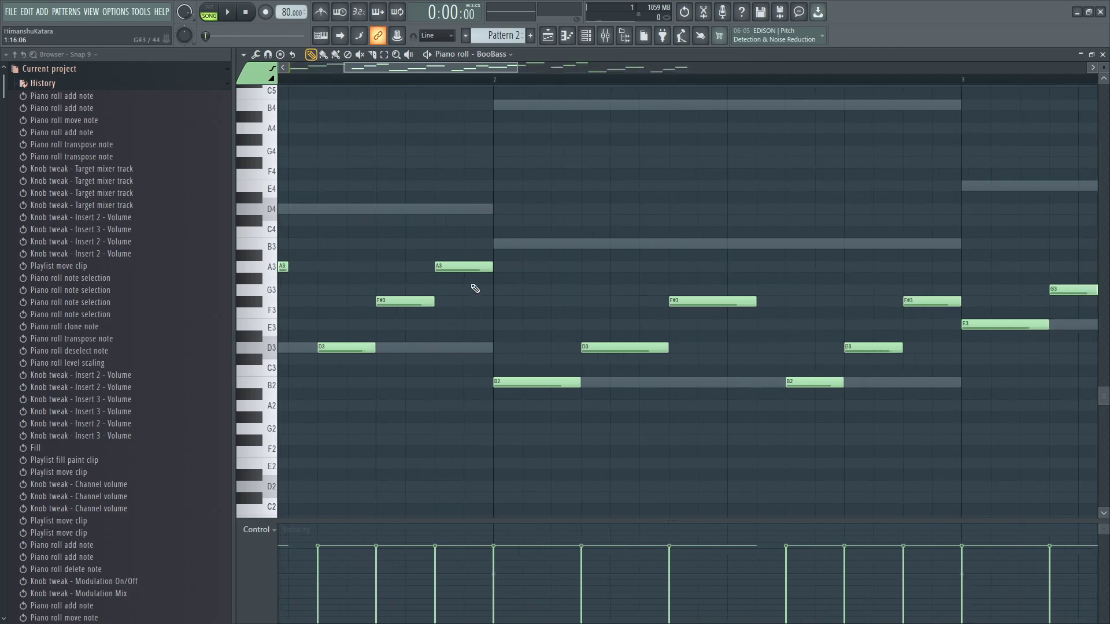
pyautogui.moveTo(490, 266); pyautogui.dragTo(462, 267)
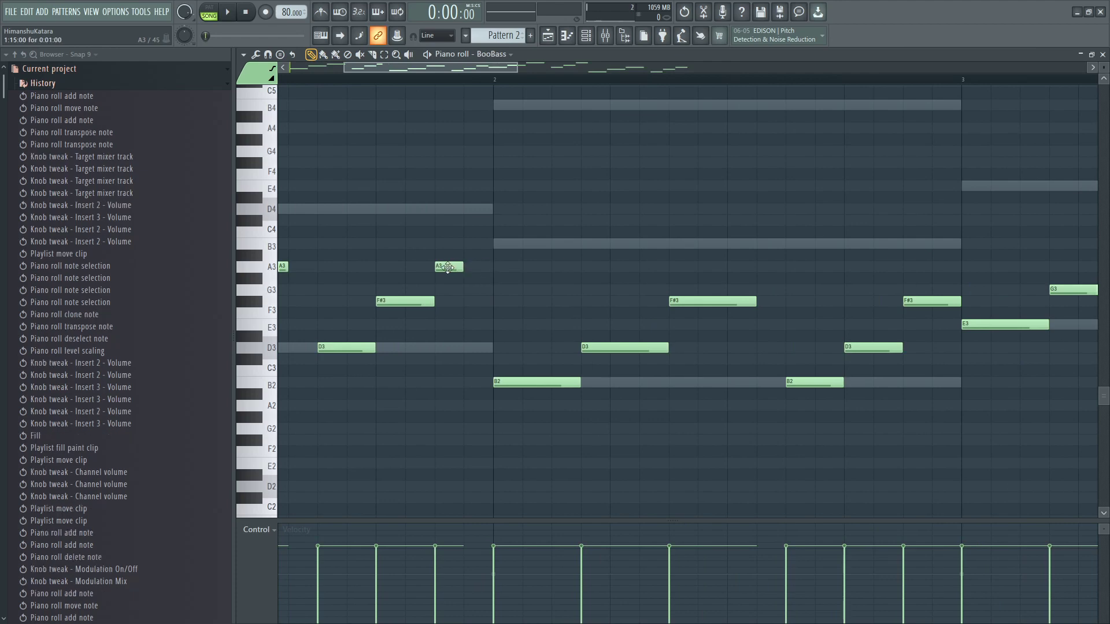
pyautogui.click(469, 290)
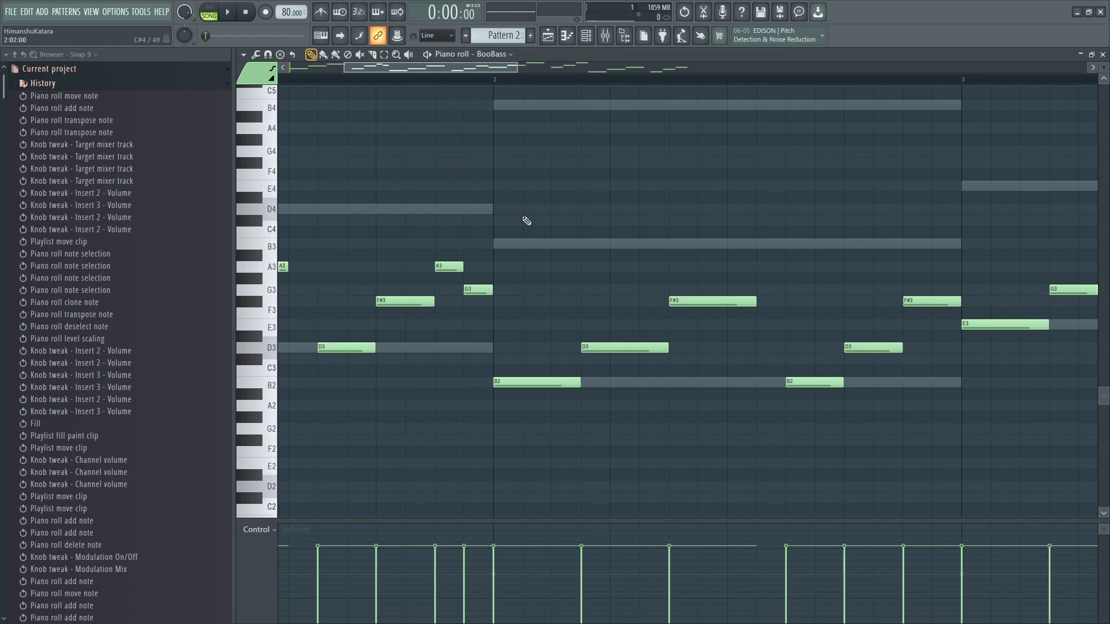
# - Play the song from the start to hear the G3 passing note leading into bar 2
pyautogui.click(218, 16)
pyautogui.click(217, 16)
pyautogui.press('space')
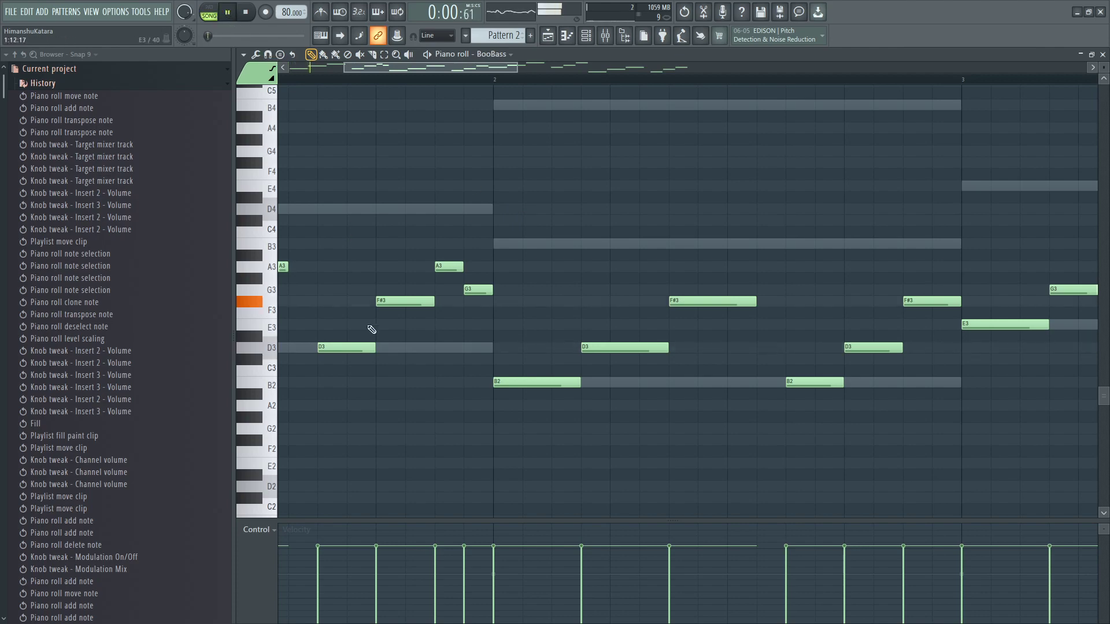
# - Stop playback and add a sixteenth D3 passing note in bar 2 directly before the second B2
pyautogui.scroll(-3, 373, 328)
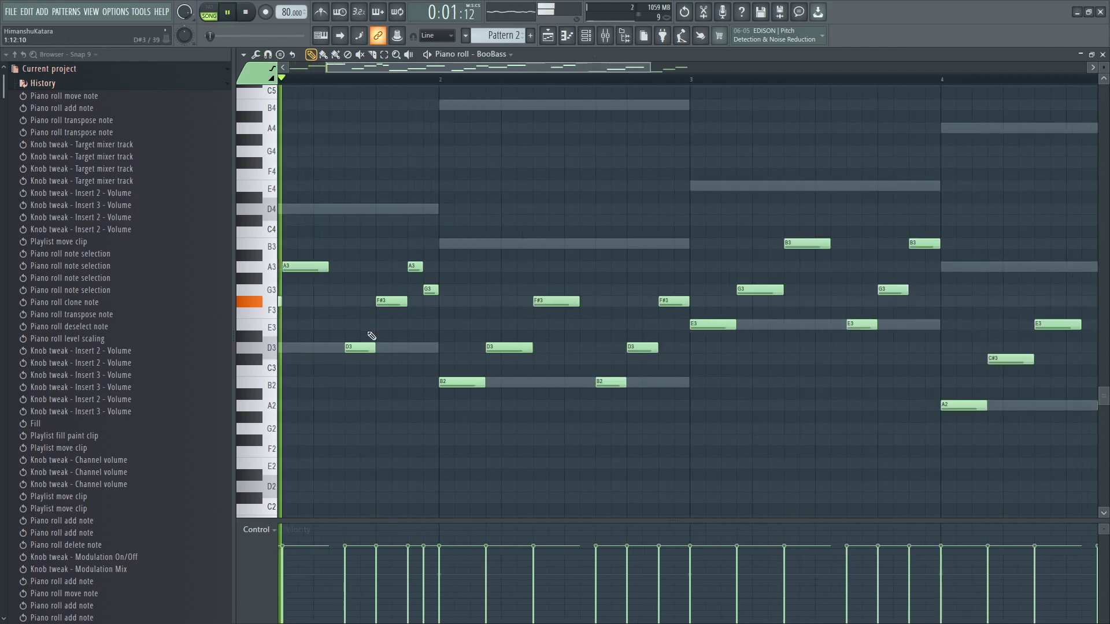
pyautogui.press('space')
pyautogui.click(429, 291)
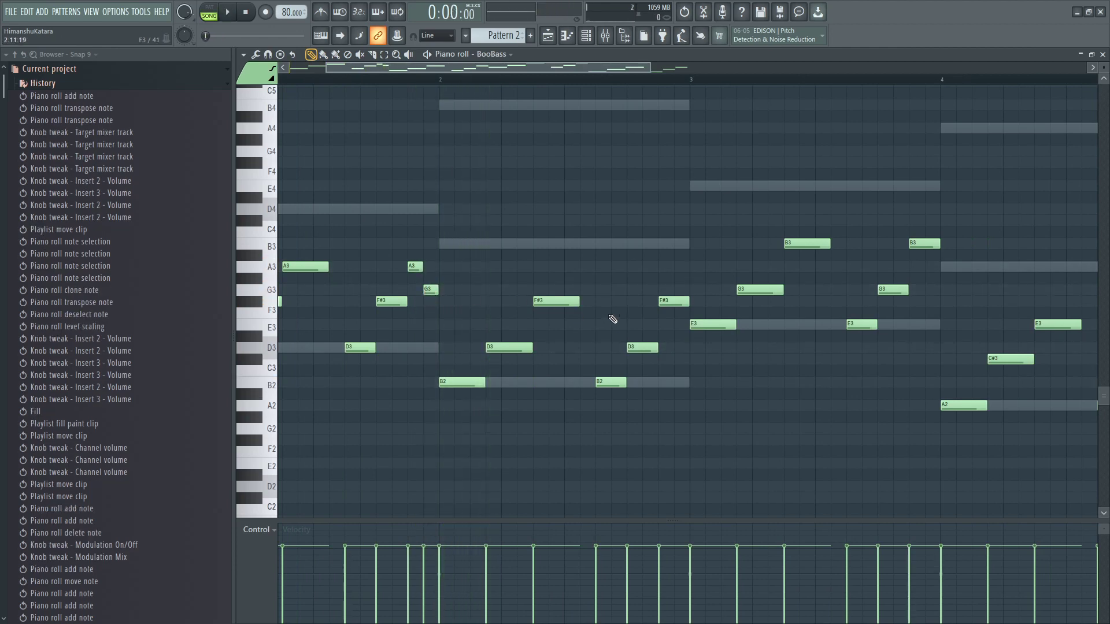
pyautogui.click(586, 347)
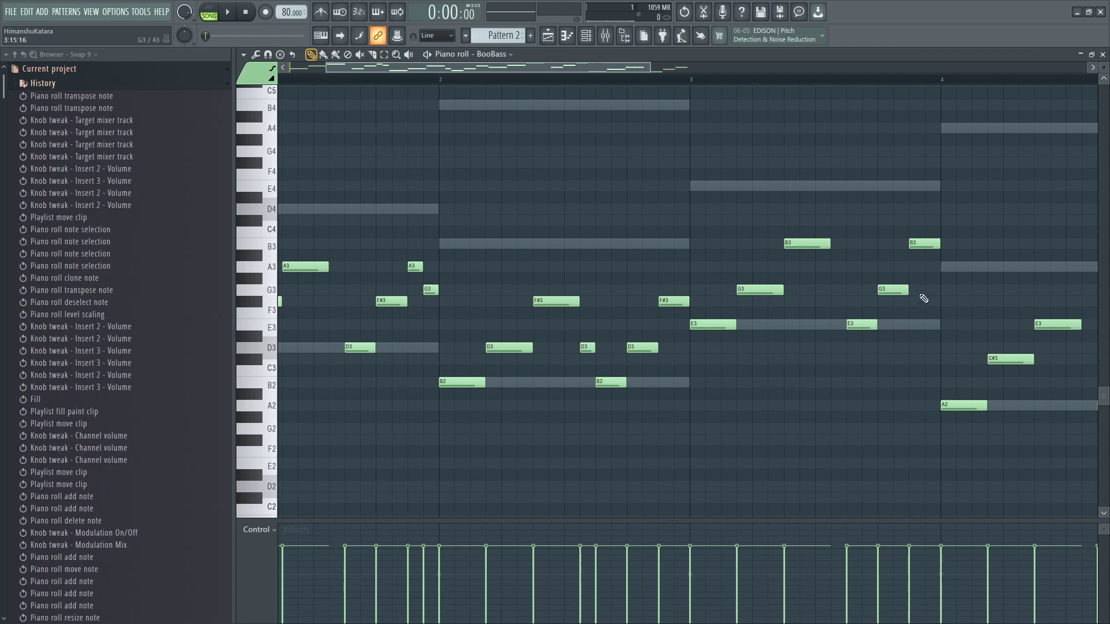
# - Shorten the last note of bars 3 and 4 to a sixteenth, followed by a sixteenth E3 in bar 3 and G3 in bar 4
pyautogui.moveTo(939, 244); pyautogui.dragTo(925, 243)
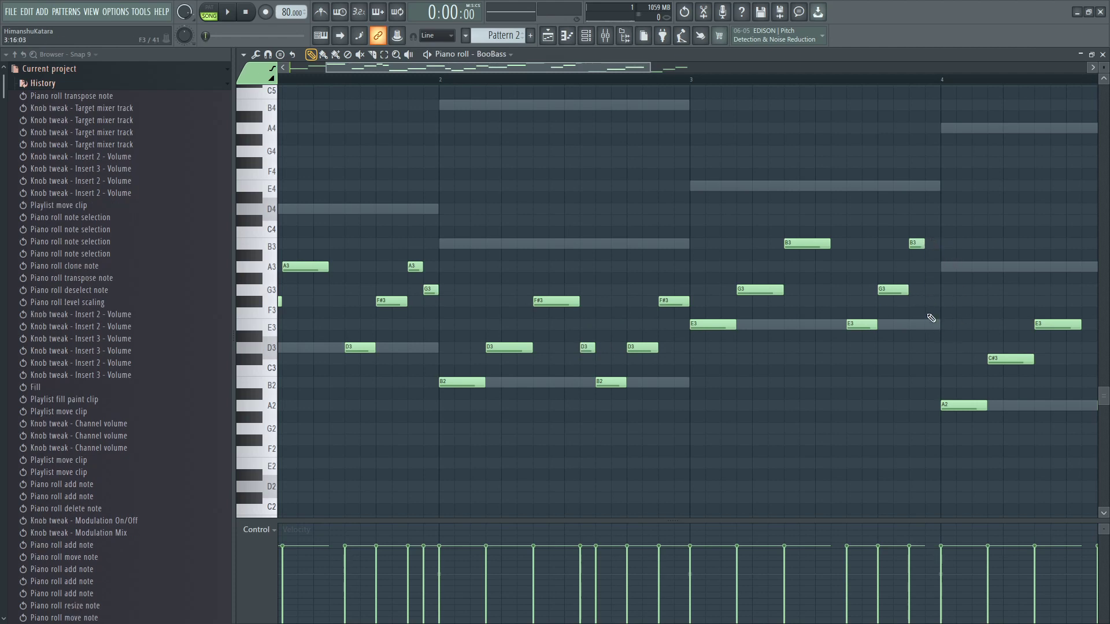
pyautogui.click(926, 327)
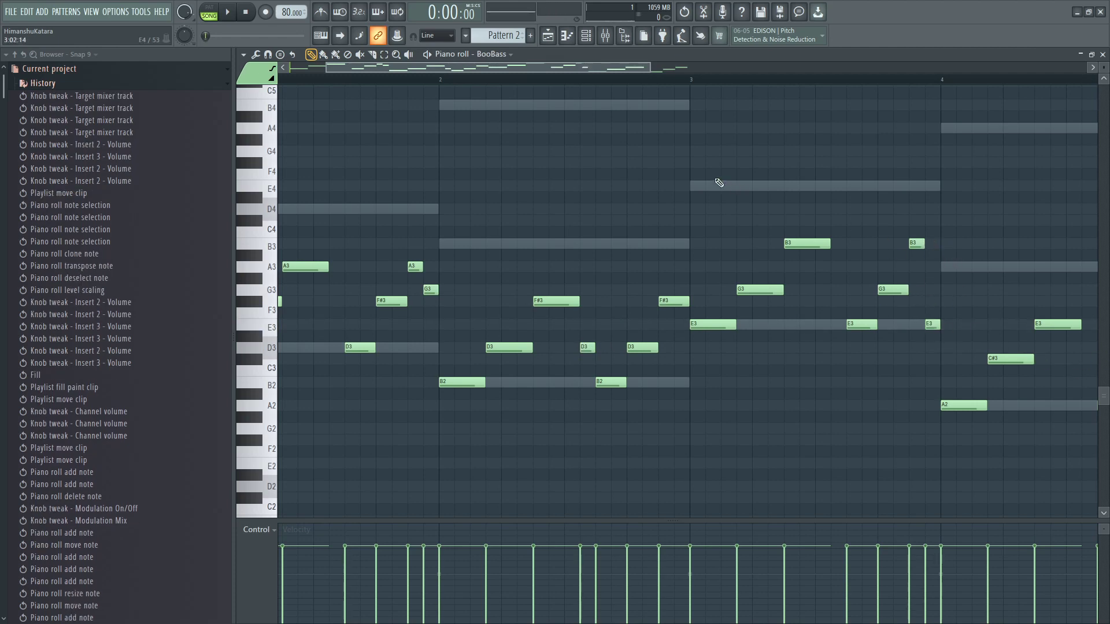
pyautogui.moveTo(585, 67); pyautogui.dragTo(699, 90)
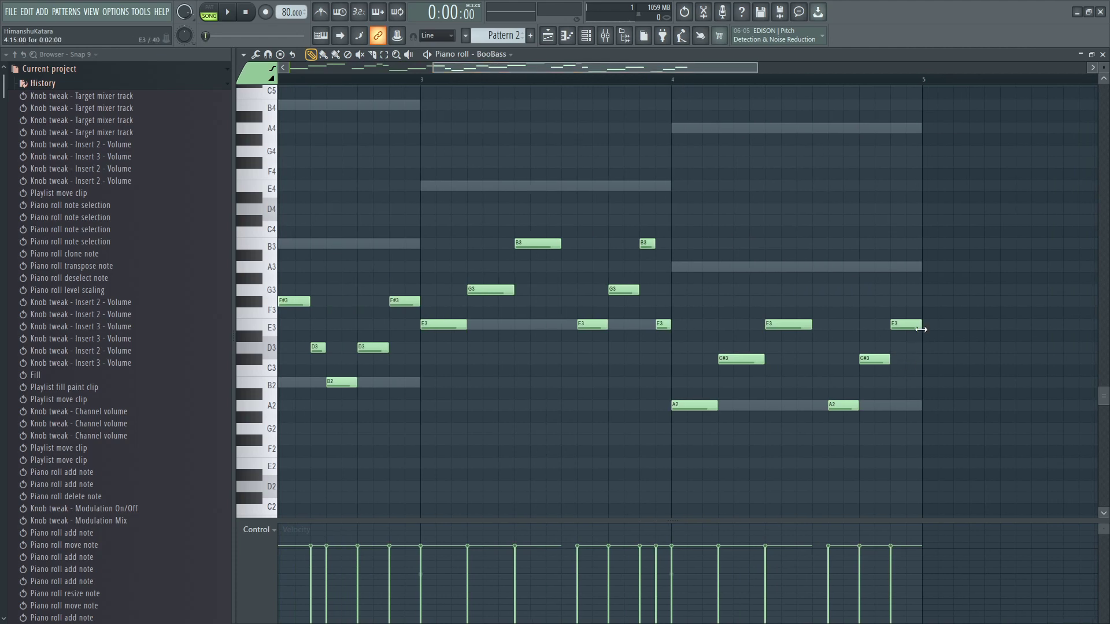
pyautogui.moveTo(925, 325); pyautogui.dragTo(905, 323)
pyautogui.click(908, 292)
# - Play the song to hear the passing notes across all four bars, then stop it
pyautogui.press('space')
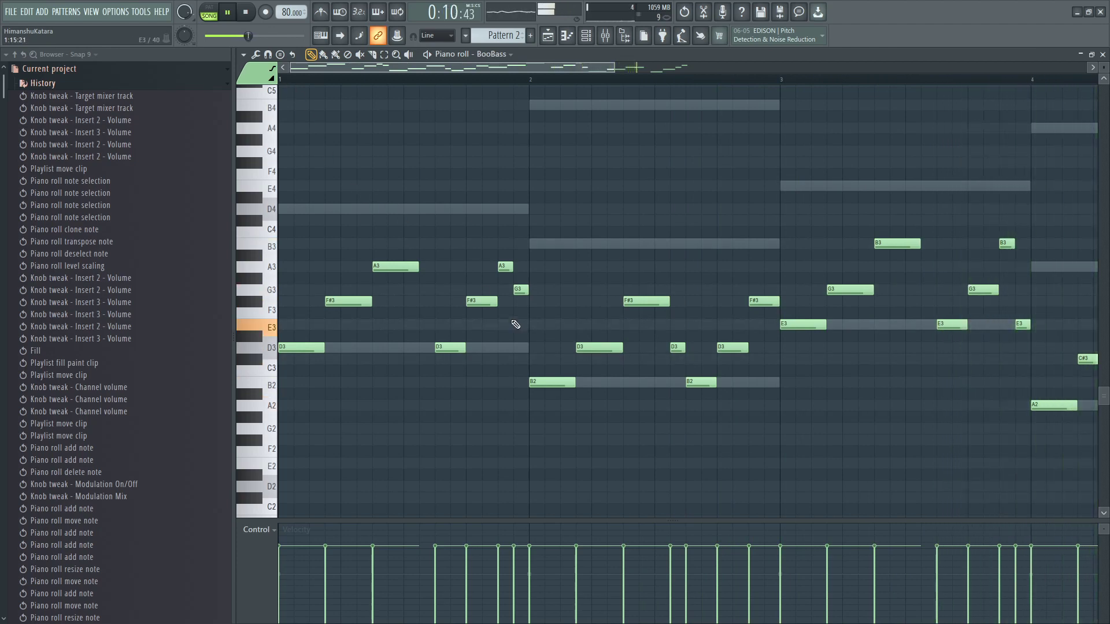
pyautogui.press('space')
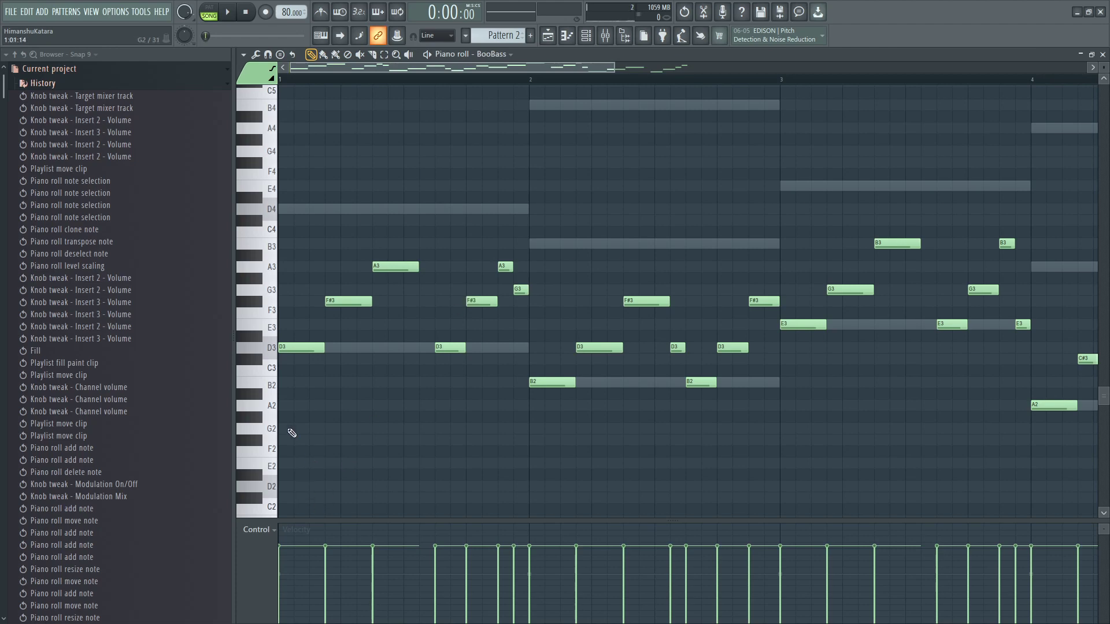
# - Shorten the first three notes of bars 1 and 2 to an eighth each, and bar 1's second D3 and F#3 to a sixteenth
pyautogui.moveTo(614, 67); pyautogui.dragTo(760, 54)
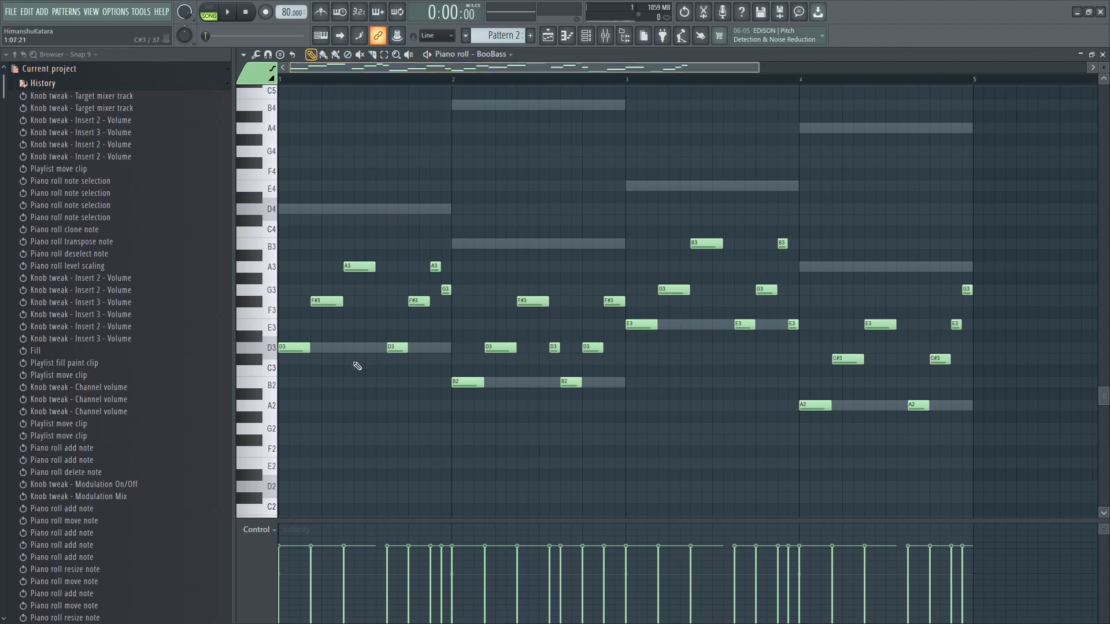
pyautogui.moveTo(364, 389); pyautogui.dragTo(293, 249)
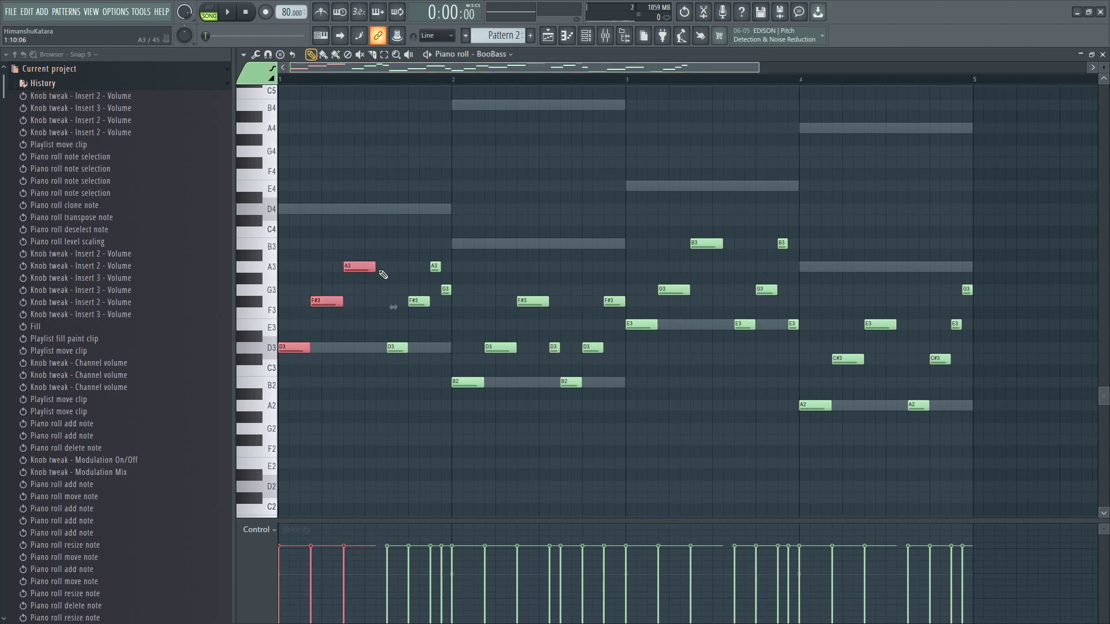
pyautogui.moveTo(375, 268); pyautogui.dragTo(361, 265)
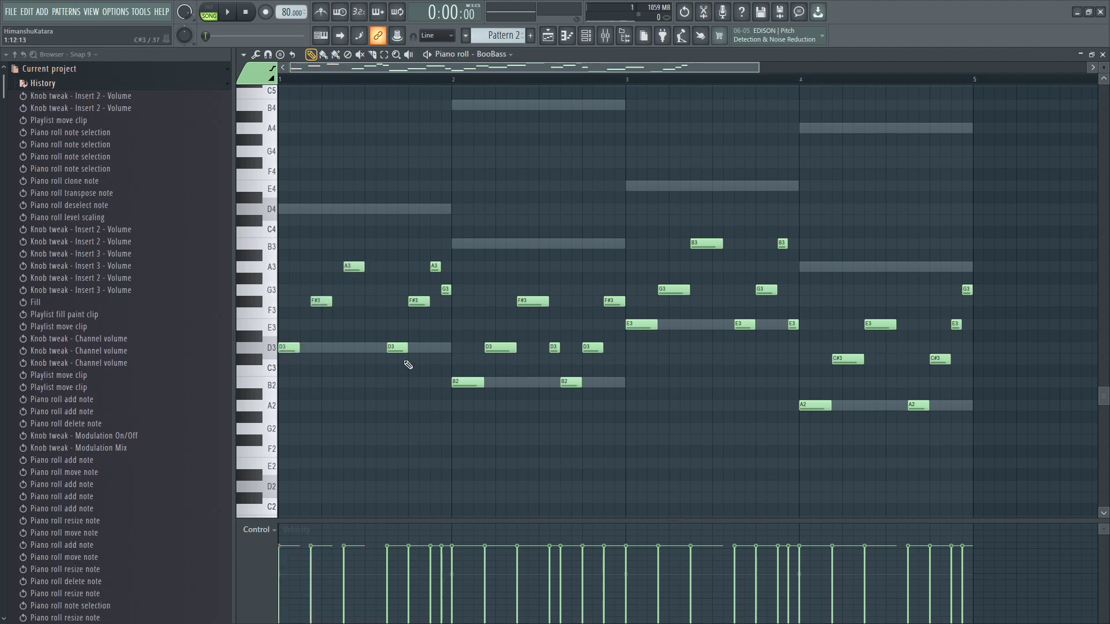
pyautogui.moveTo(403, 364); pyautogui.dragTo(421, 300)
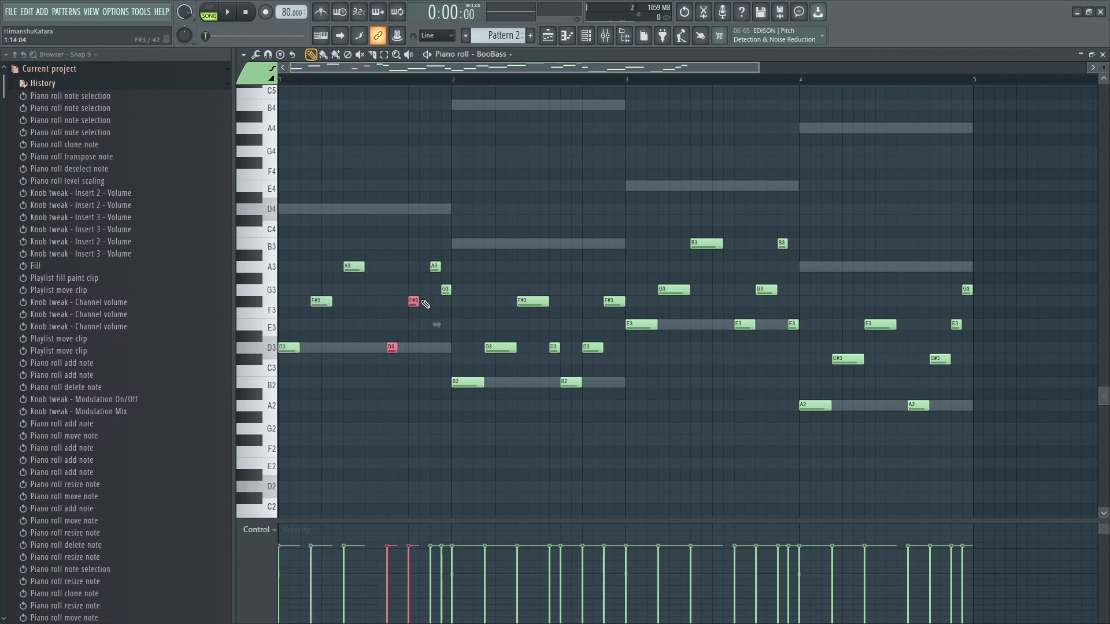
pyautogui.keyDown('ctrl'); pyautogui.click(448, 413); pyautogui.keyUp('ctrl')
pyautogui.moveTo(461, 408); pyautogui.dragTo(532, 304)
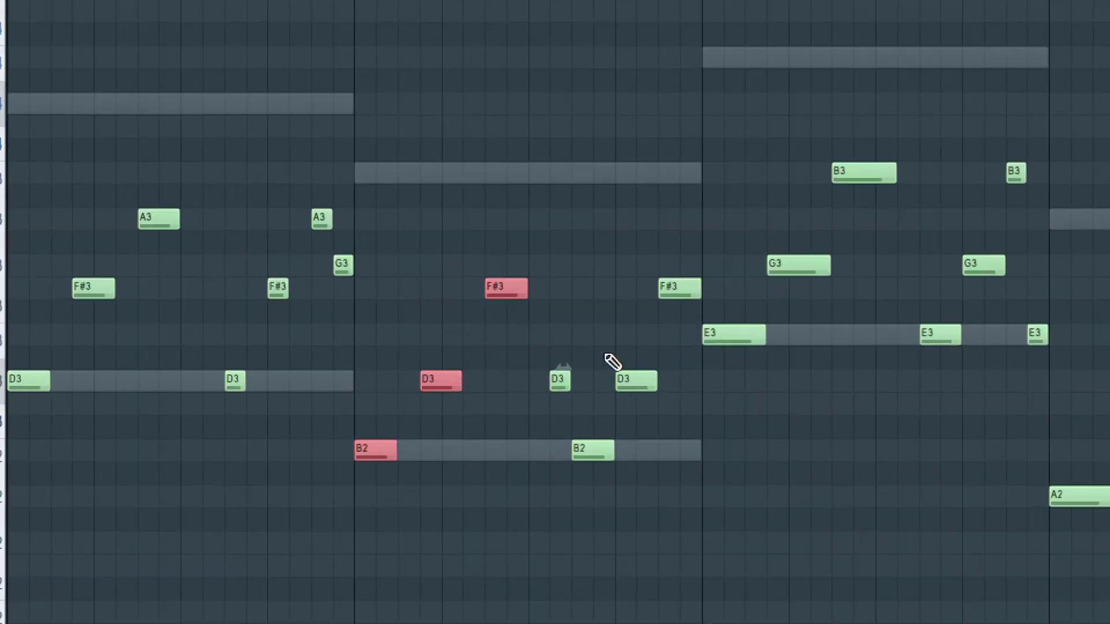
pyautogui.click(581, 413)
pyautogui.moveTo(863, 217); pyautogui.dragTo(904, 154)
pyautogui.rightClick(919, 170)
pyautogui.click(744, 377)
pyautogui.moveTo(743, 376); pyautogui.dragTo(875, 377)
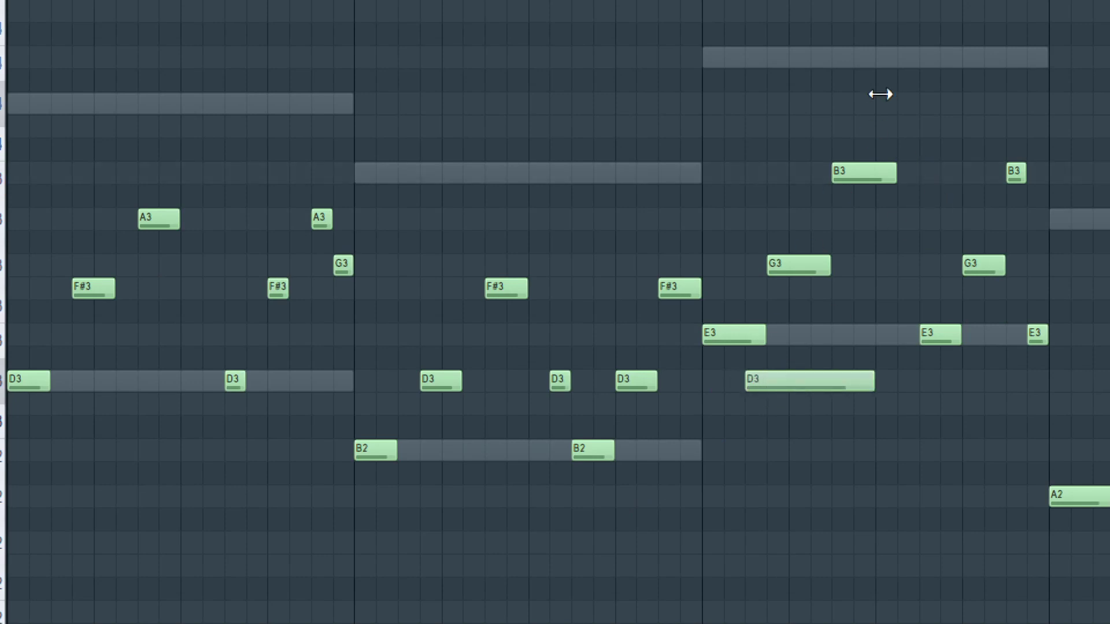
pyautogui.rightClick(816, 379)
# - Shorten the first three notes of bars 3 and 4 to an eighth each
pyautogui.moveTo(742, 392); pyautogui.dragTo(867, 93)
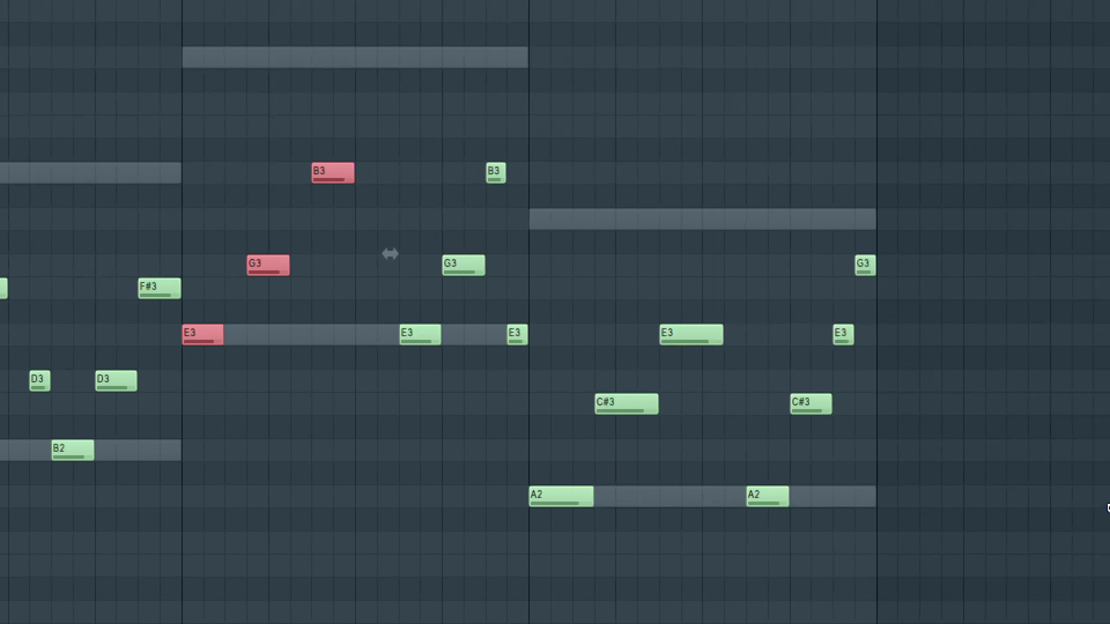
pyautogui.moveTo(665, 539); pyautogui.dragTo(535, 256)
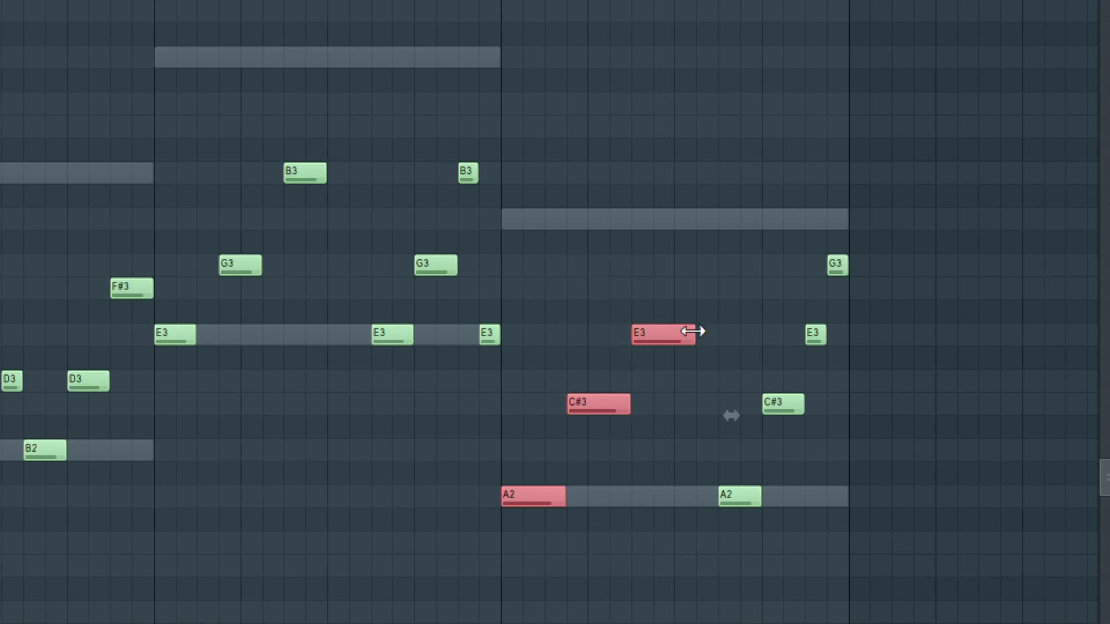
pyautogui.moveTo(693, 331); pyautogui.dragTo(672, 327)
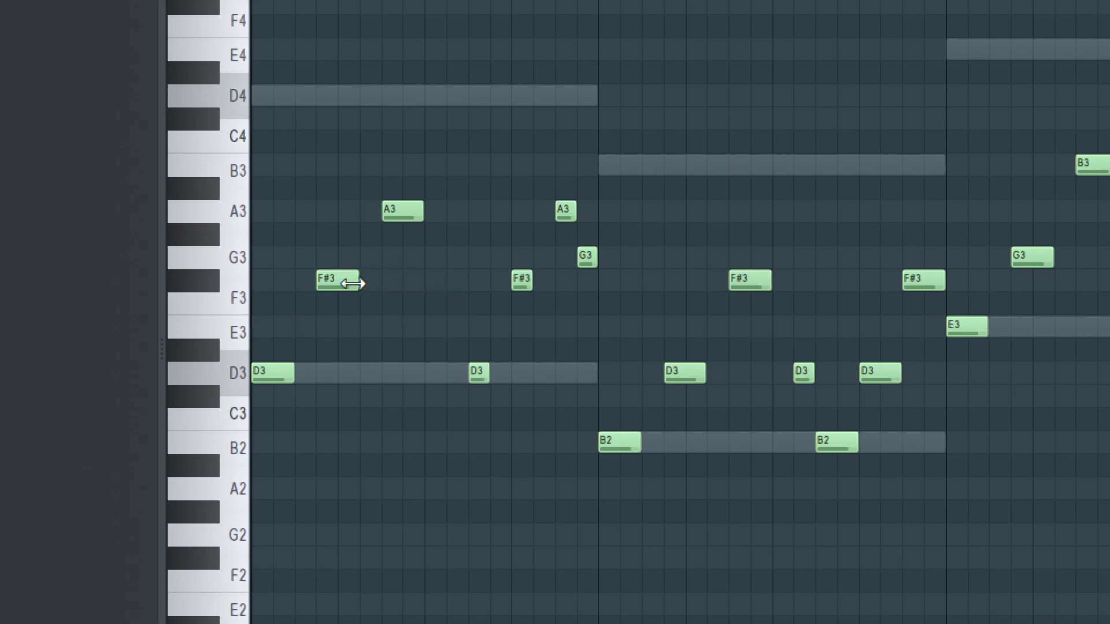
# - Shorten bar 1's first F#3 to a sixteenth, add a very short D3 ghost note where it ends, and briefly play the result
pyautogui.moveTo(349, 283); pyautogui.dragTo(340, 283)
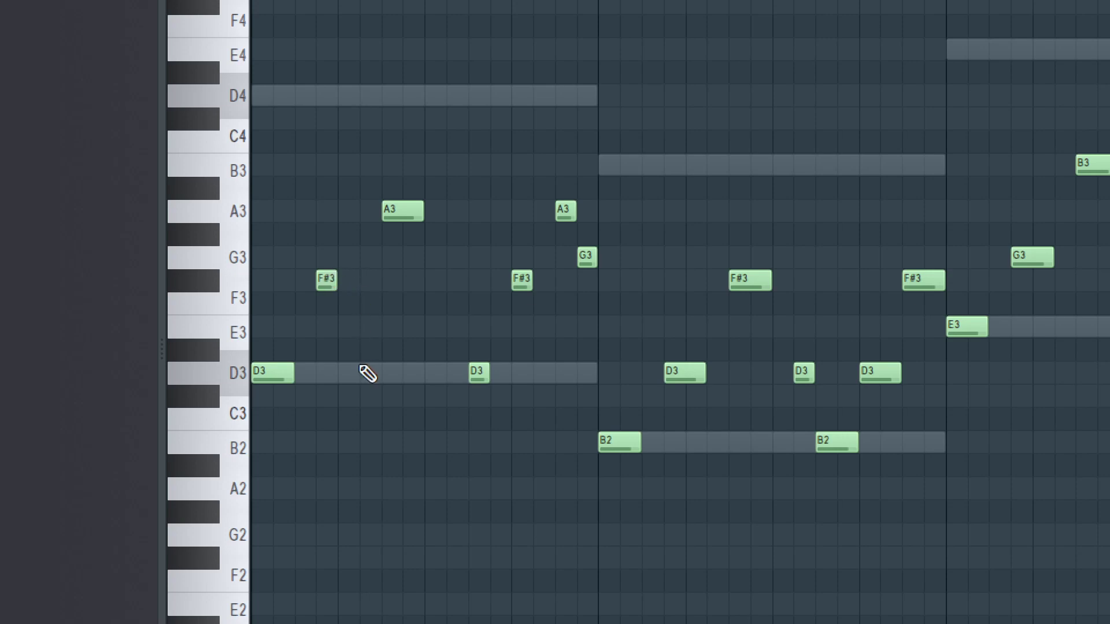
pyautogui.click(343, 372)
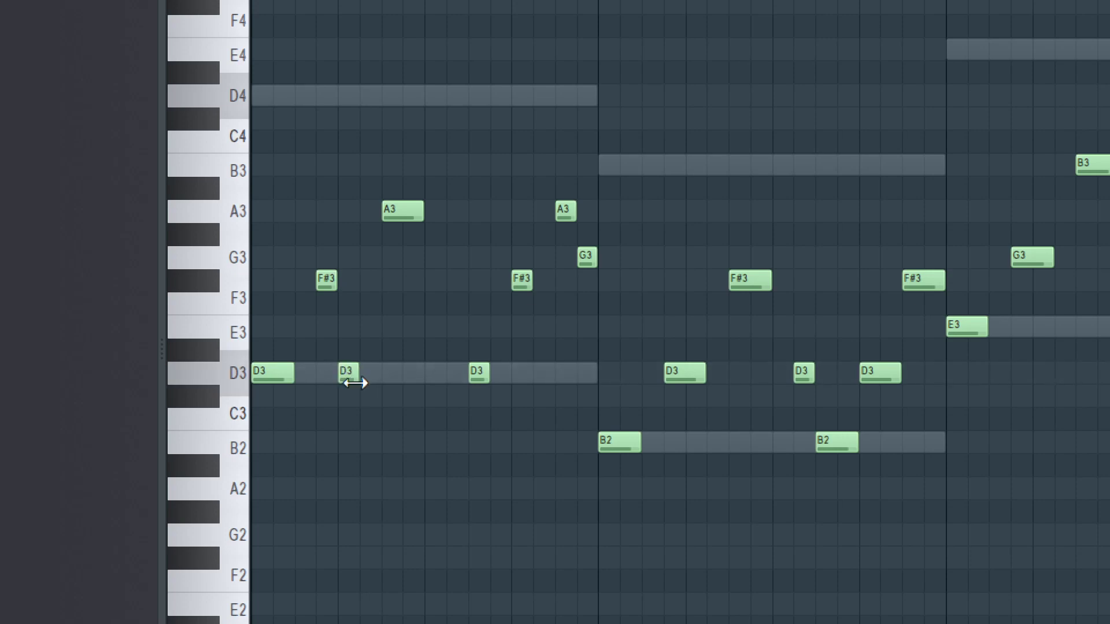
pyautogui.moveTo(356, 378); pyautogui.dragTo(347, 377)
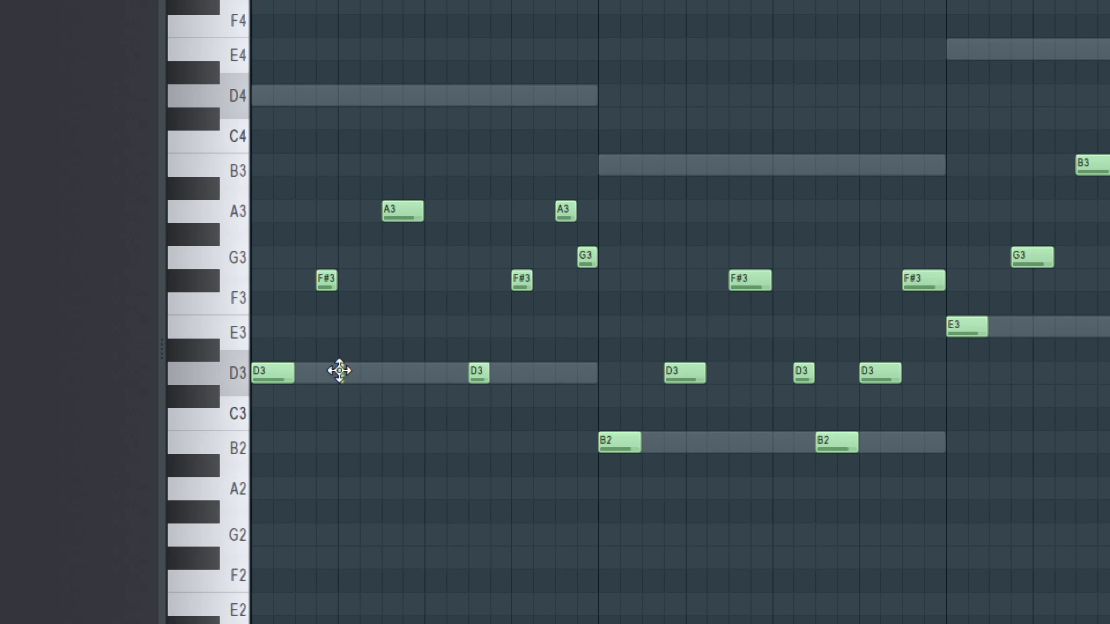
pyautogui.press('space')
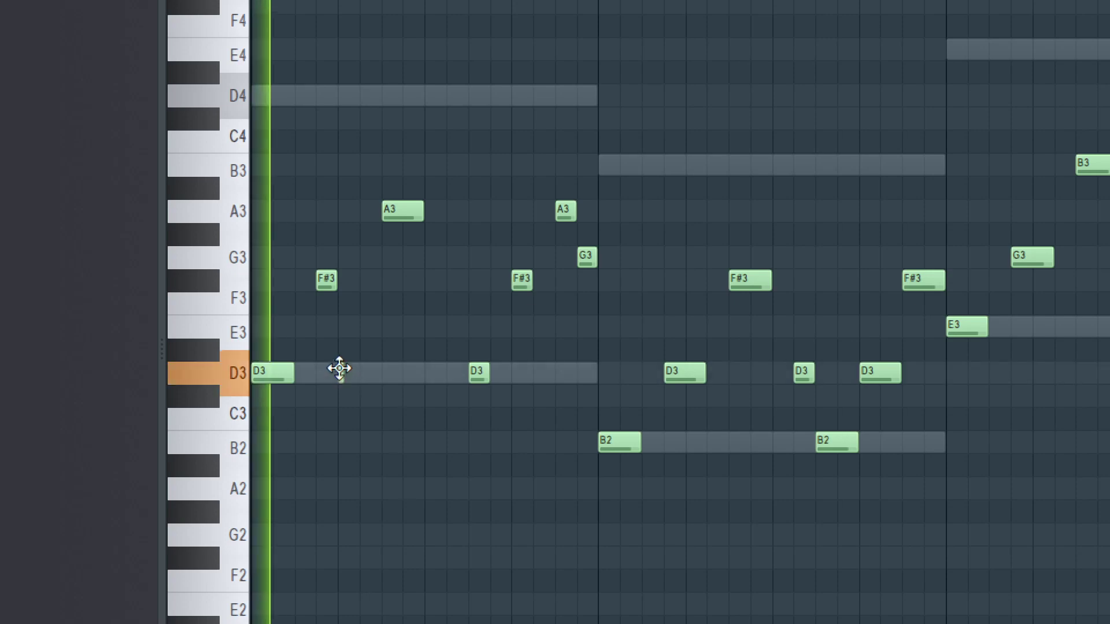
pyautogui.press('space')
# - Move the D3 ghost note up to F#3 and one sixteenth to the right, and play bar 1 again
pyautogui.moveTo(340, 370); pyautogui.dragTo(362, 288)
pyautogui.press('space')
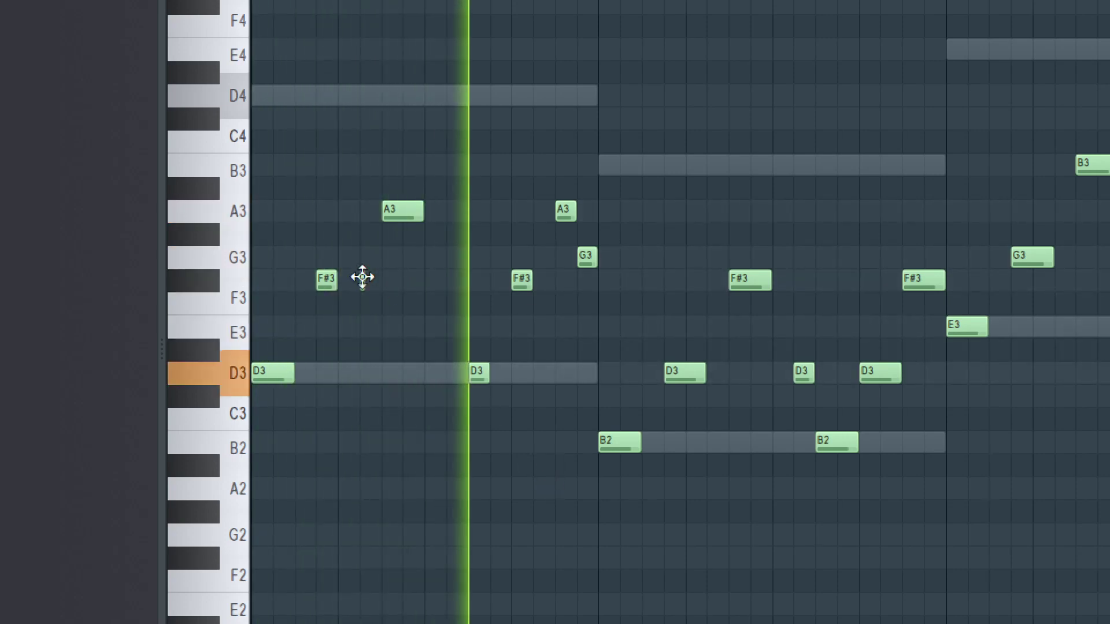
pyautogui.press('space')
pyautogui.press('space')
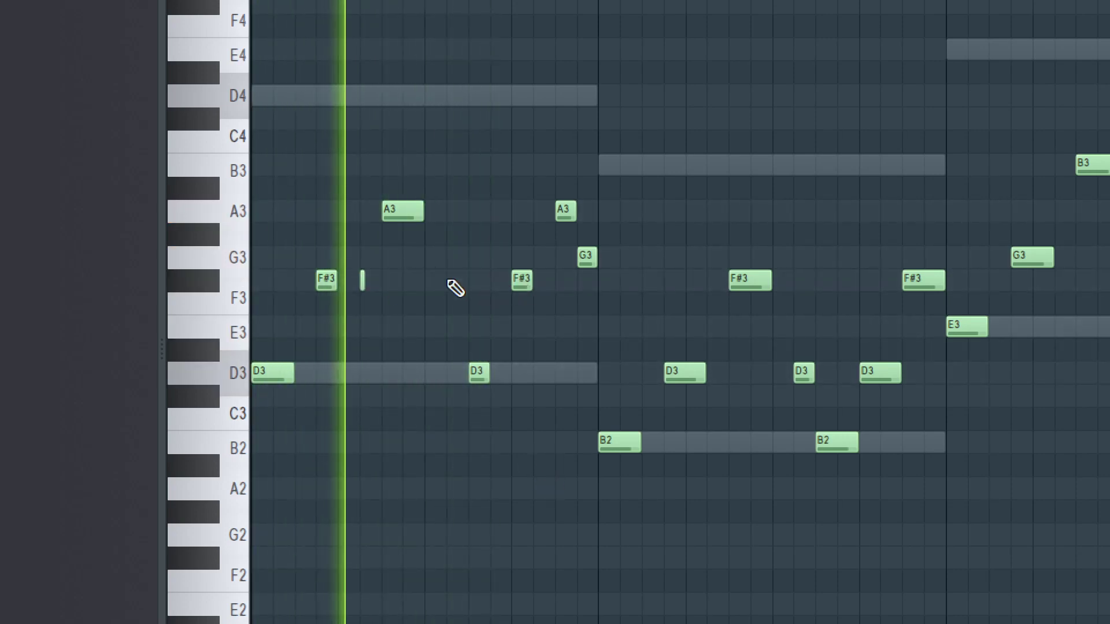
# - Add a very short A3 ghost note one sixteenth after the end of bar 1's first A3, and replay from the start
pyautogui.click(449, 211)
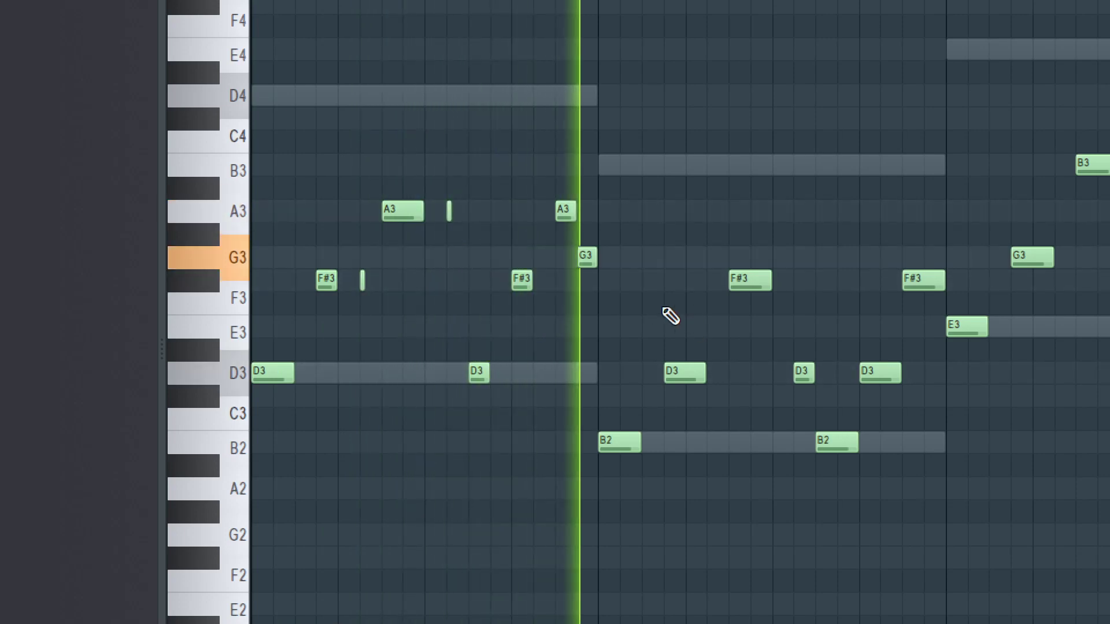
pyautogui.press('space')
pyautogui.press('space')
# - Replace the G3 at the end of bar 1 with a very short F#3 ghost note and stop playback
pyautogui.rightClick(583, 263)
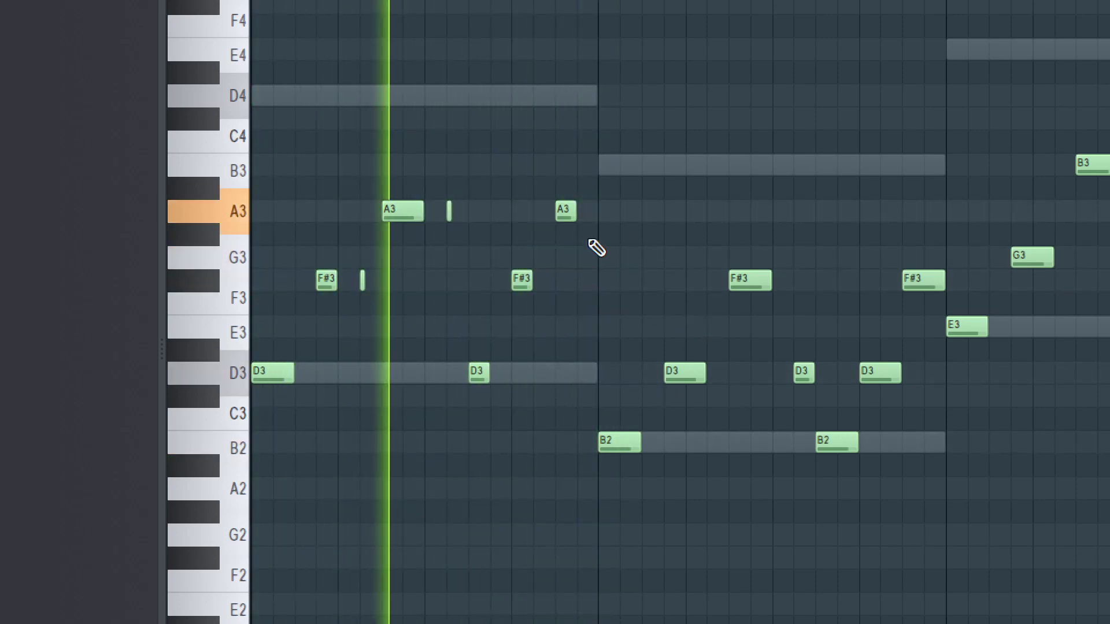
pyautogui.click(580, 280)
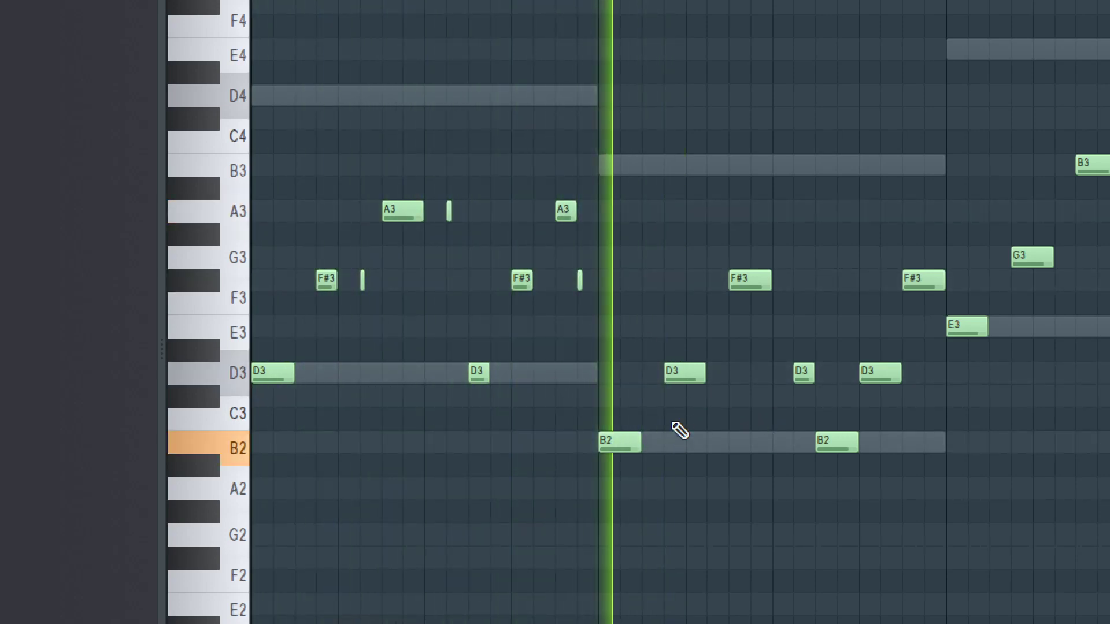
pyautogui.press('space')
# - Shorten bar 2's first D3 to a sixteenth, add a very short D3 ghost note one sixteenth after it, and play it back
pyautogui.moveTo(705, 374); pyautogui.dragTo(688, 375)
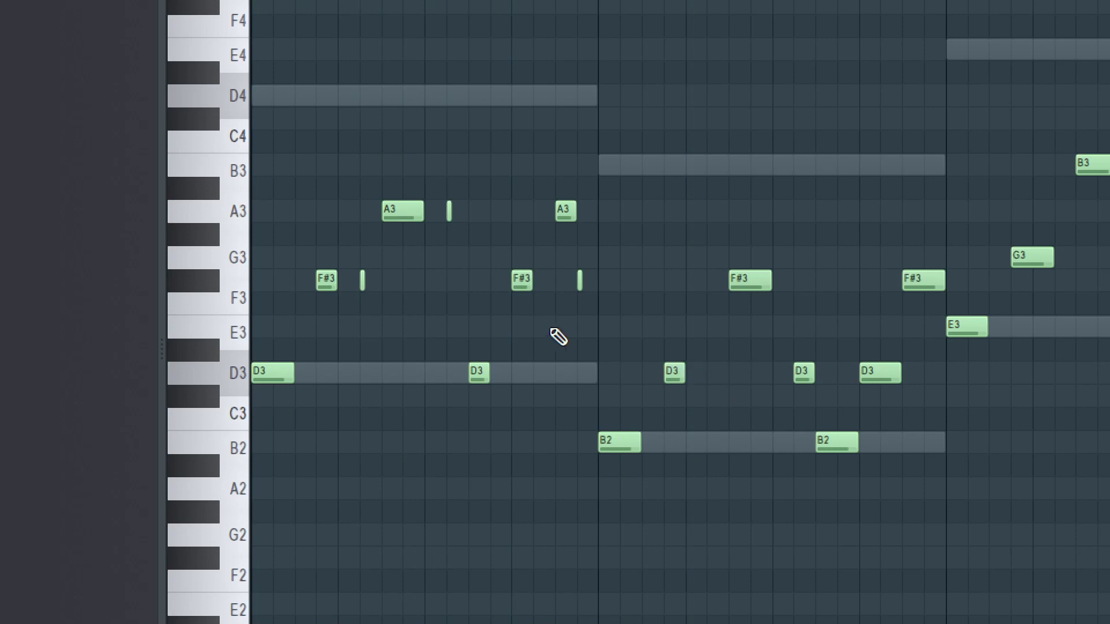
pyautogui.click(362, 280)
pyautogui.click(709, 373)
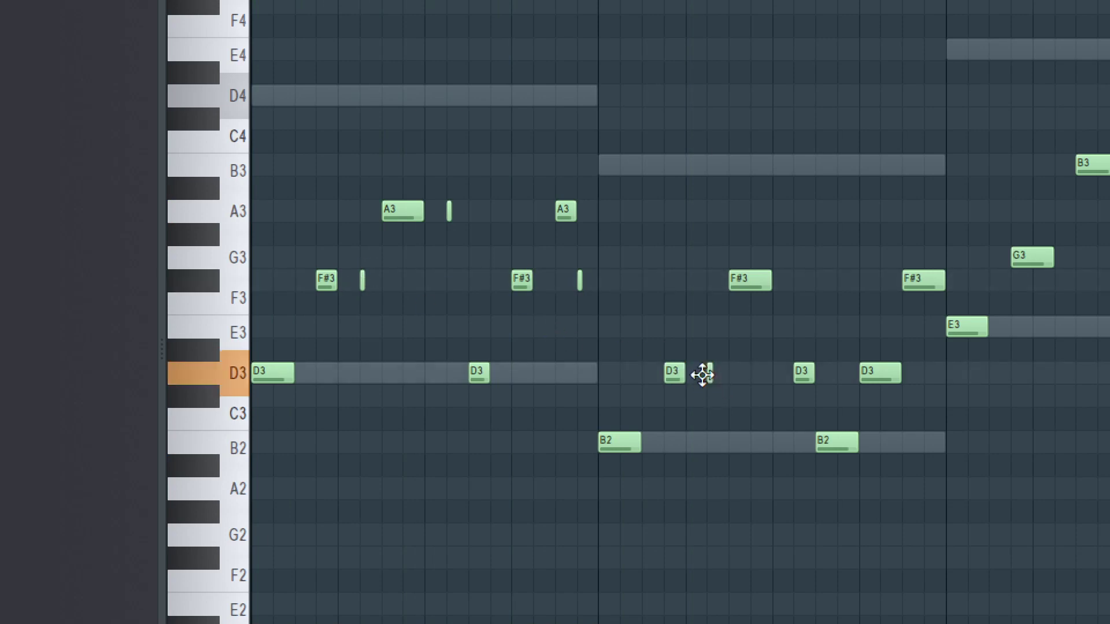
pyautogui.press('space')
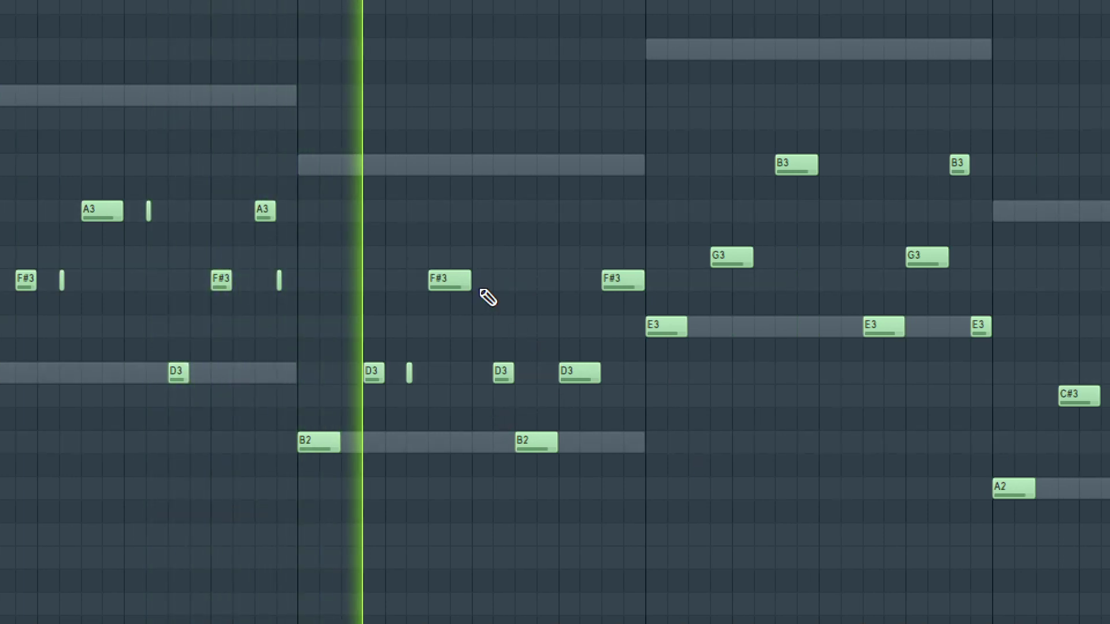
pyautogui.press('space')
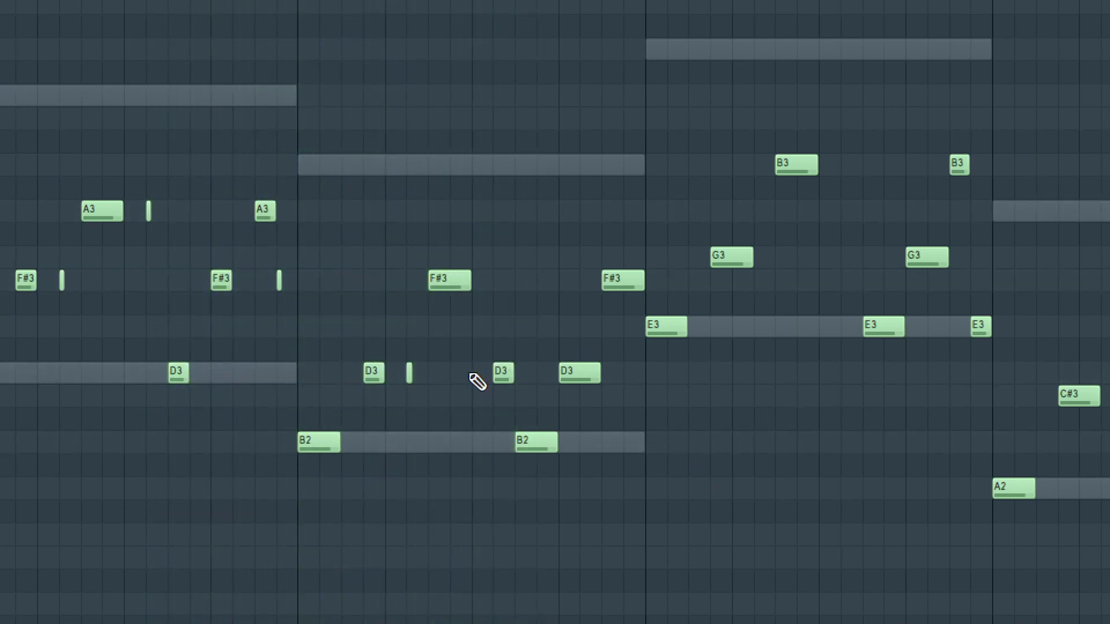
# - Try replacing the D3 before bar 2's second B2 with a very short F#3, play it, and undo the replacement
pyautogui.rightClick(503, 372)
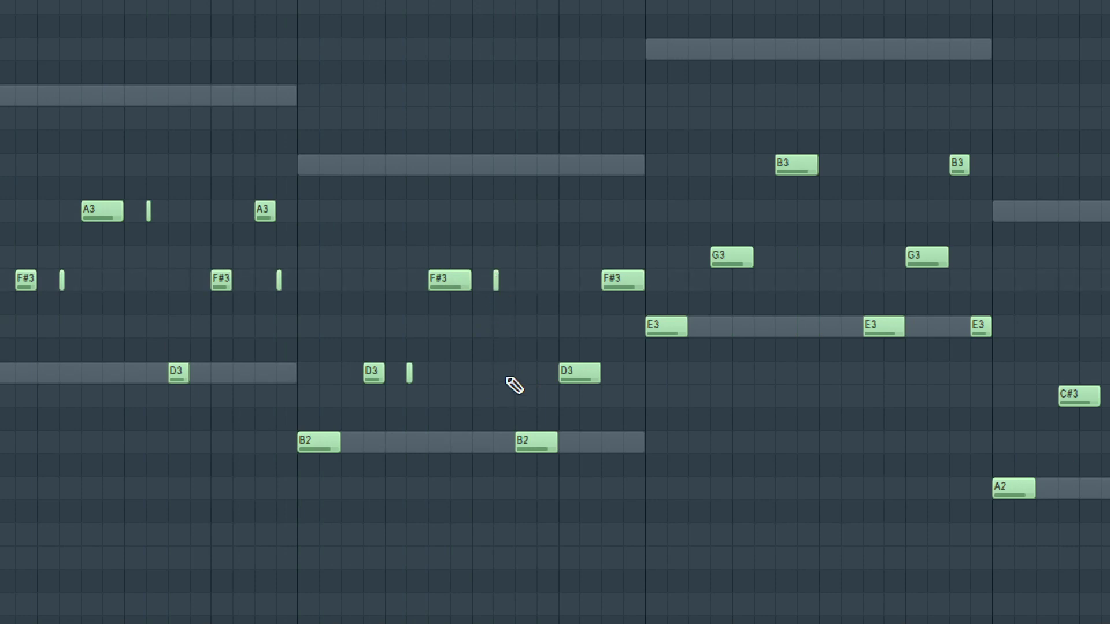
pyautogui.press('space')
pyautogui.hotkey('ctrl', 'z')
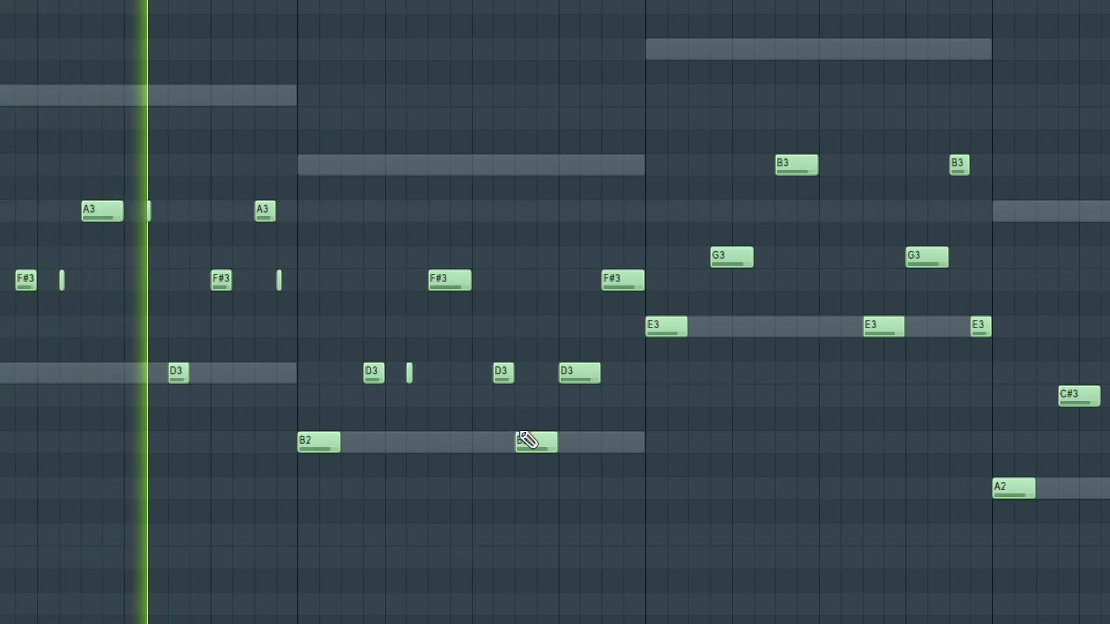
pyautogui.press('space')
# - Shorten bar 2's first F#3 to a sixteenth, add a very short F#3 ghost note one sixteenth after it, and play it back
pyautogui.moveTo(471, 280); pyautogui.dragTo(450, 280)
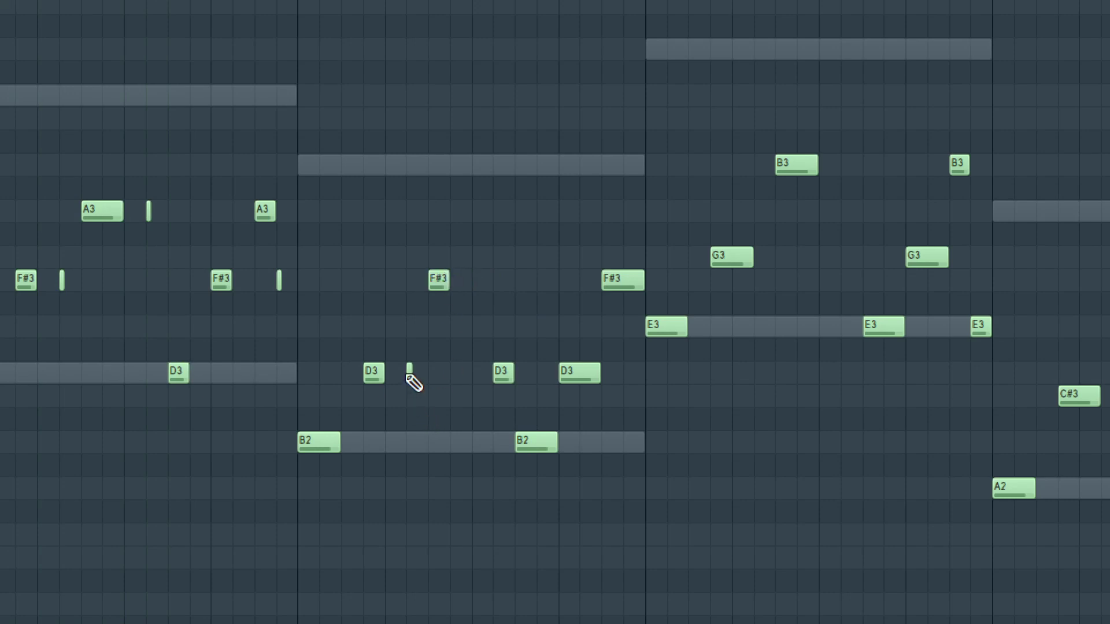
pyautogui.moveTo(411, 374)
pyautogui.mouseDown()
pyautogui.moveTo(427, 375)
pyautogui.moveTo(414, 375)
pyautogui.mouseUp()
pyautogui.press('space')
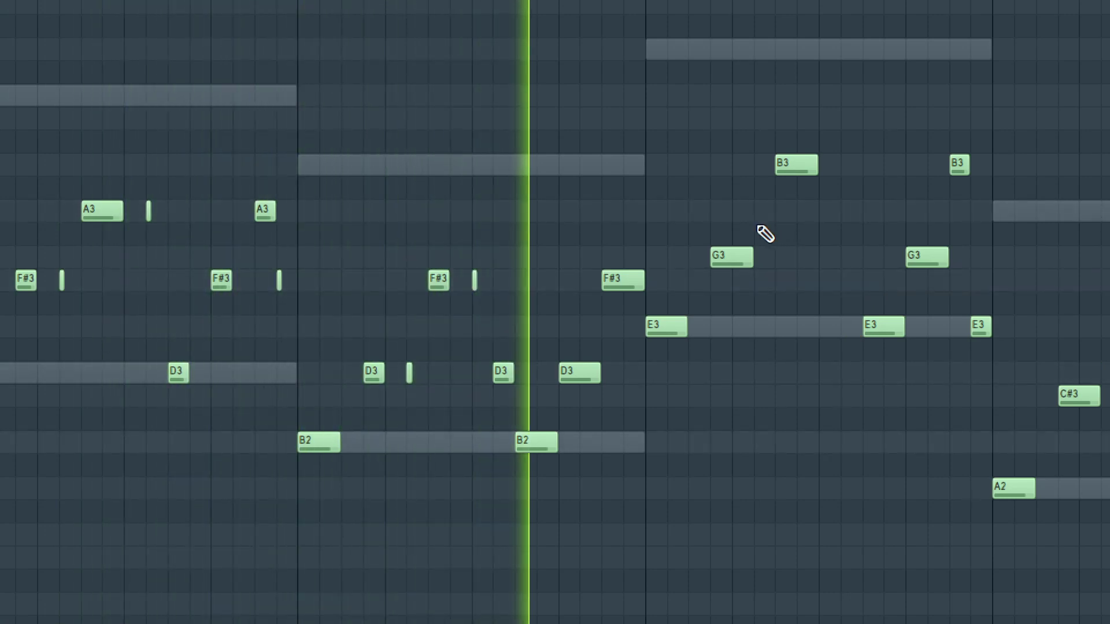
pyautogui.press('space')
# - Delete the sixteenth D3 directly before bar 2's second B2
pyautogui.rightClick(494, 373)
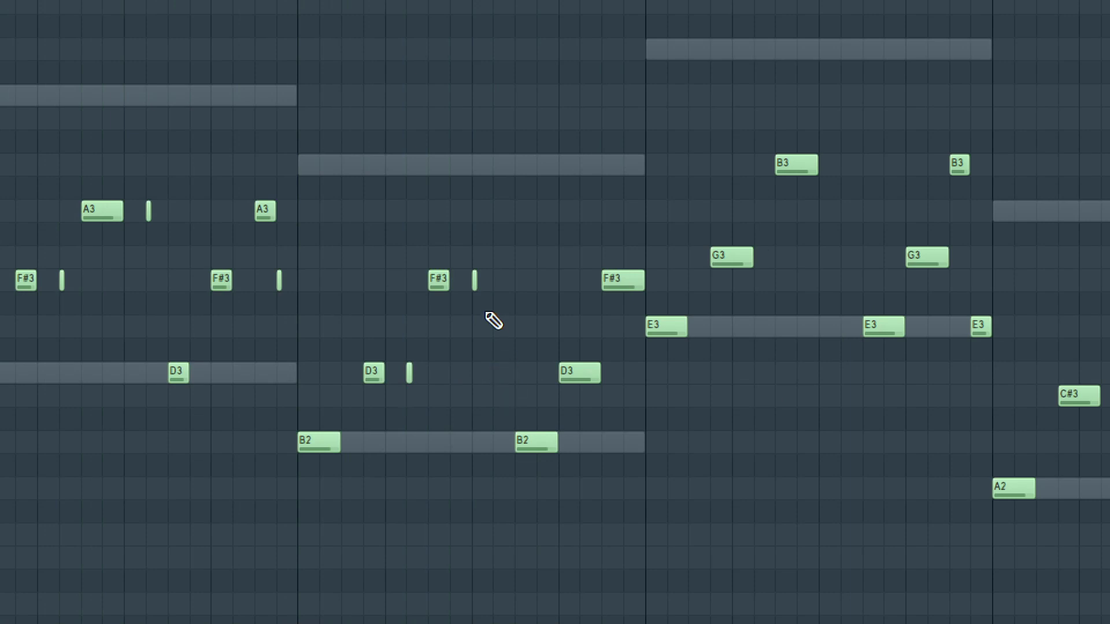
# - Add a second very short F#3 ghost note one sixteenth after the first in bar 2 and play it back
pyautogui.click(496, 280)
pyautogui.press('space')
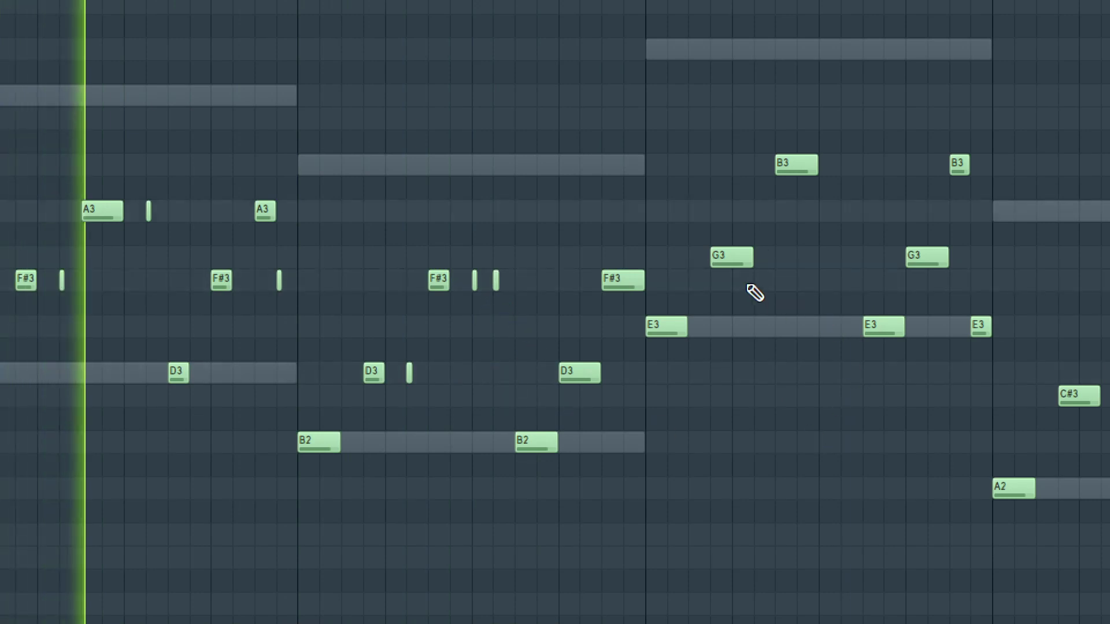
# - Shorten bar 3's first G3 to a sixteenth, add very short G3 and B3 ghost notes one sixteenth after the first G3 and B3, and play back
pyautogui.moveTo(748, 263); pyautogui.dragTo(733, 263)
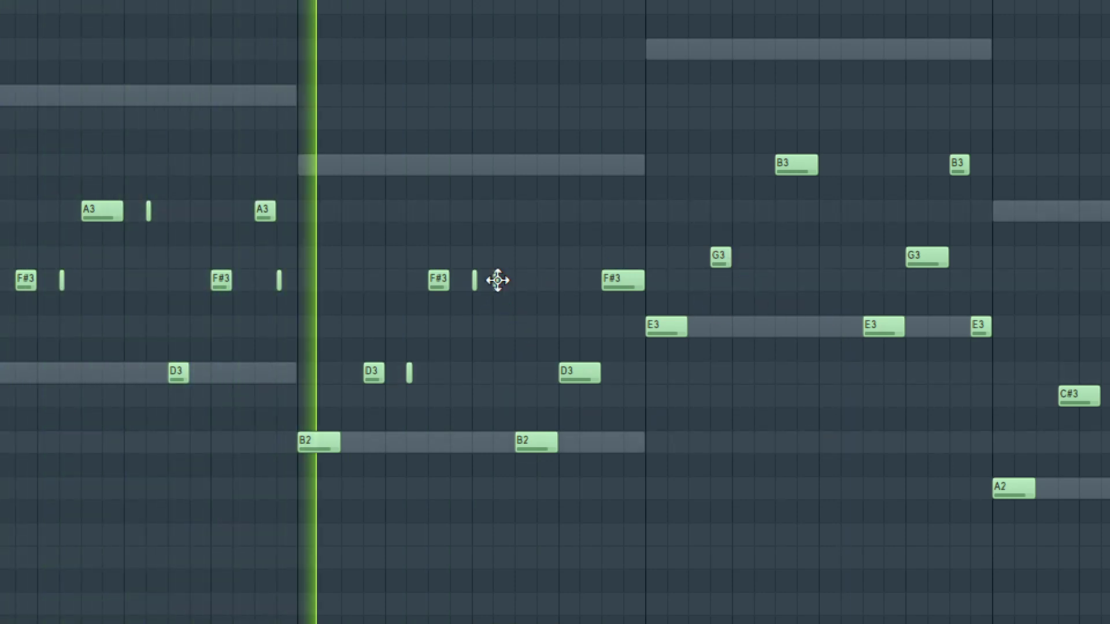
pyautogui.click(735, 257)
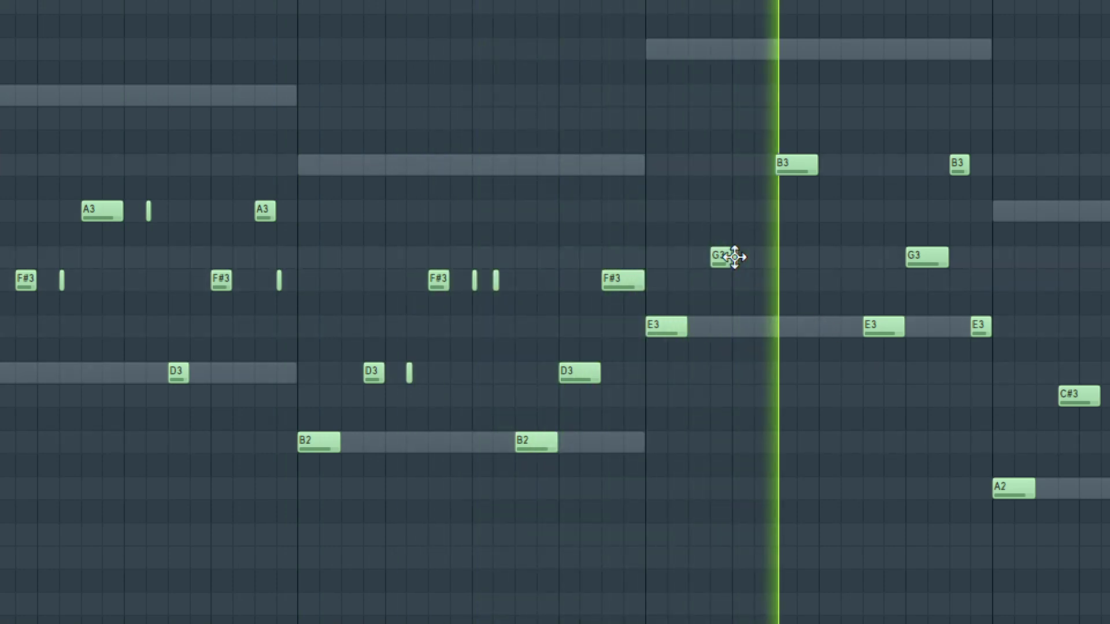
pyautogui.moveTo(735, 257); pyautogui.dragTo(757, 258)
pyautogui.press('space')
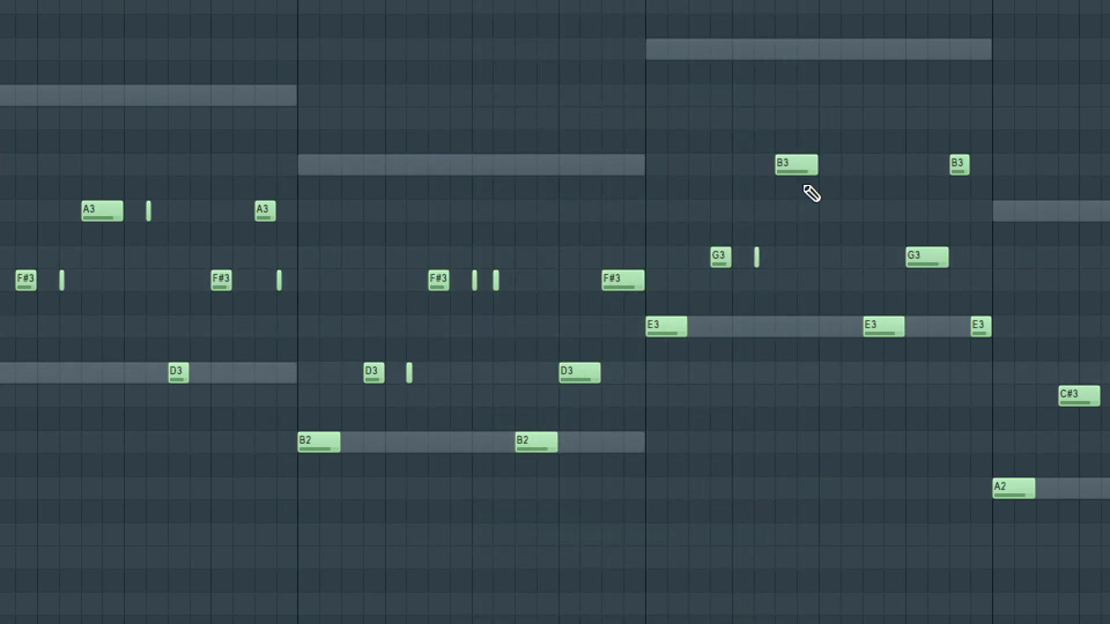
pyautogui.press('space')
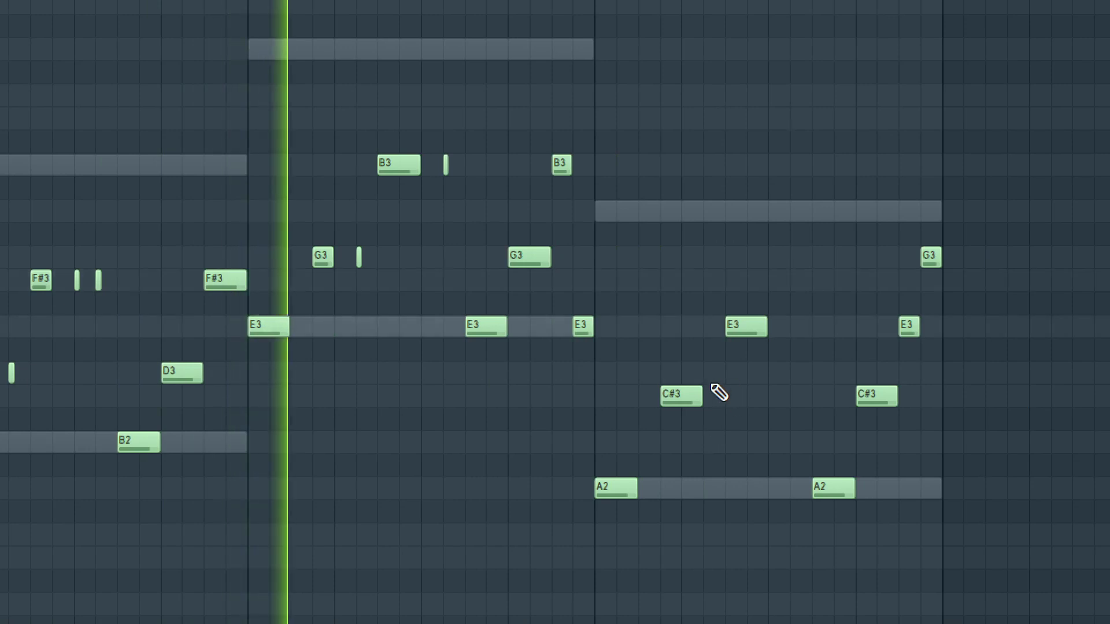
# - Shorten bar 4's first C#3 to a sixteenth, add very short ghost notes one sixteenth after it and after the first E3, and play back
pyautogui.moveTo(702, 395); pyautogui.dragTo(680, 395)
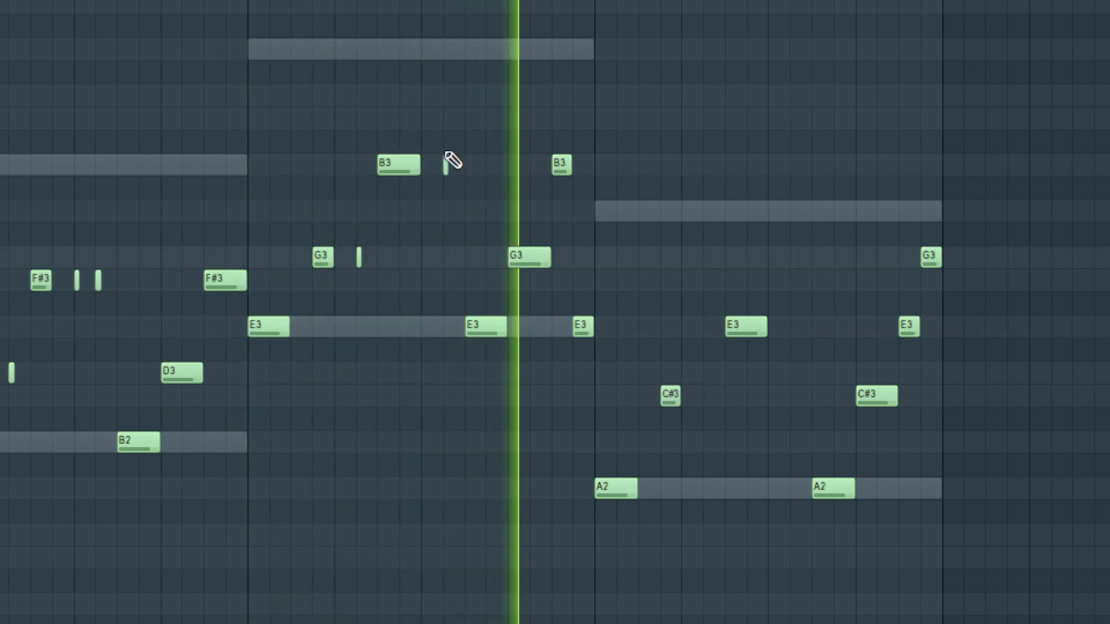
pyautogui.press('space')
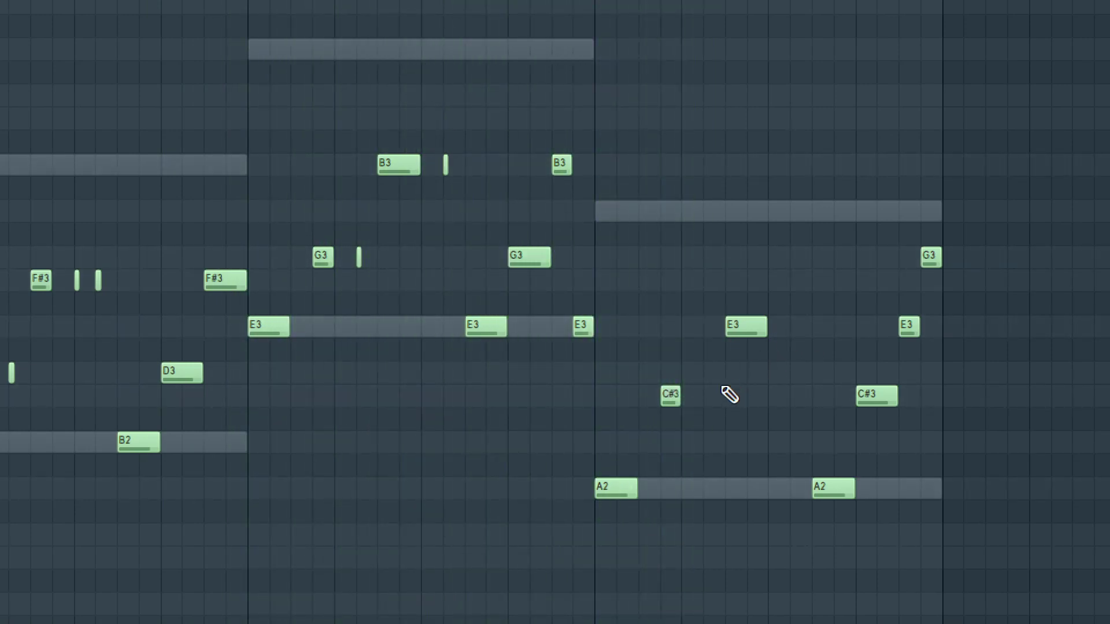
pyautogui.click(720, 396)
pyautogui.click(795, 327)
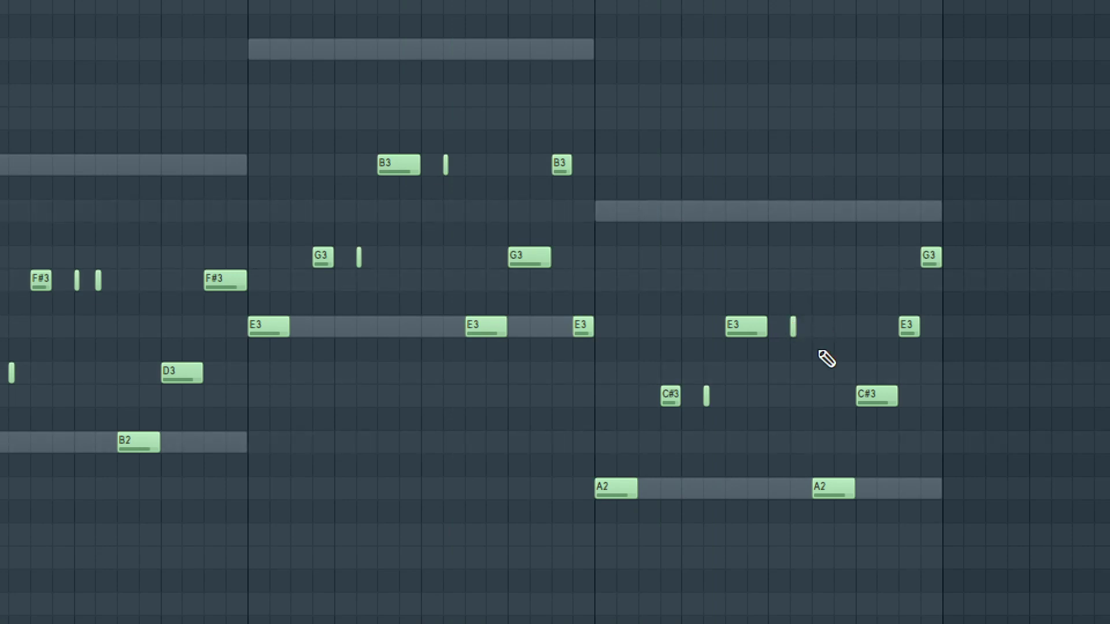
pyautogui.press('space')
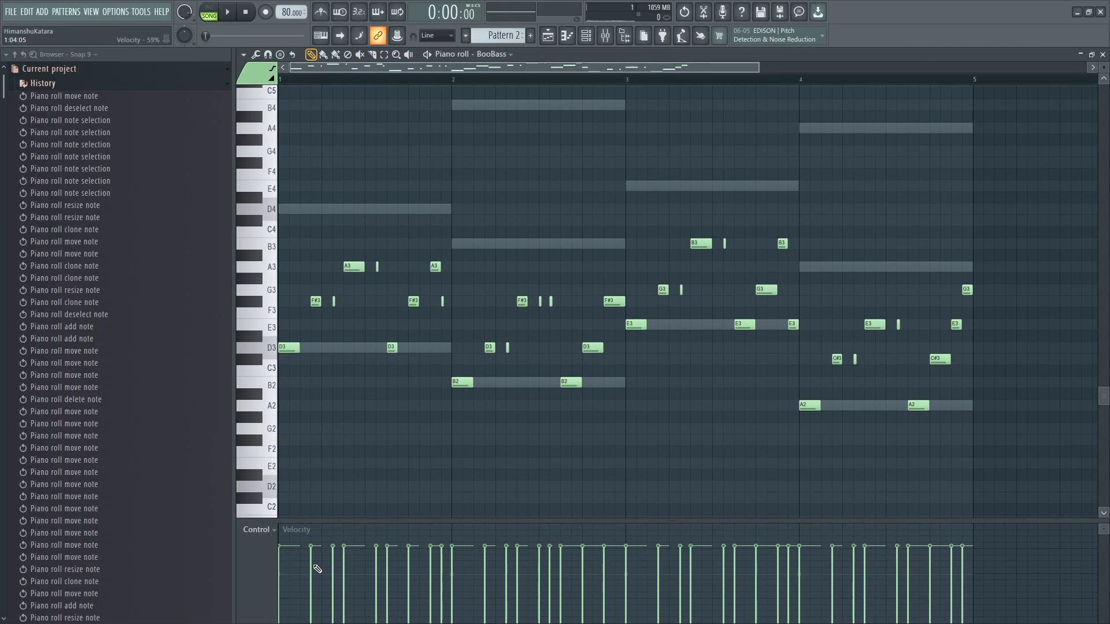
# - Enlarge the velocity lane and slightly lower the velocities of bar 1's first F#3, first A3, second D3 and last F#3 ghost note
pyautogui.moveTo(324, 523); pyautogui.dragTo(361, 431)
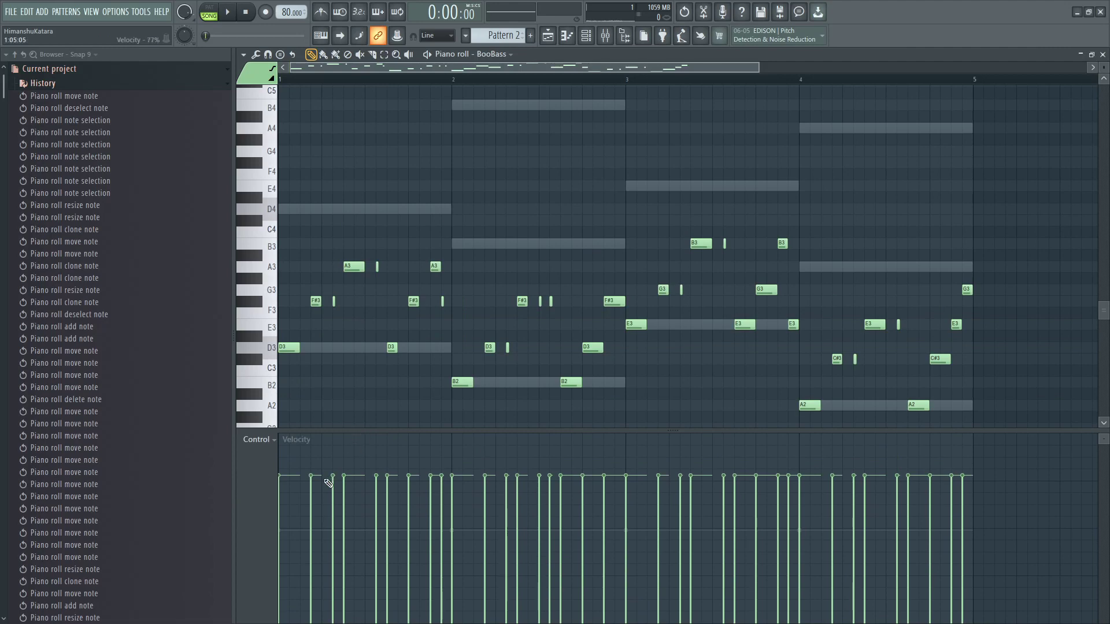
pyautogui.moveTo(317, 484); pyautogui.dragTo(318, 487)
pyautogui.click(346, 487)
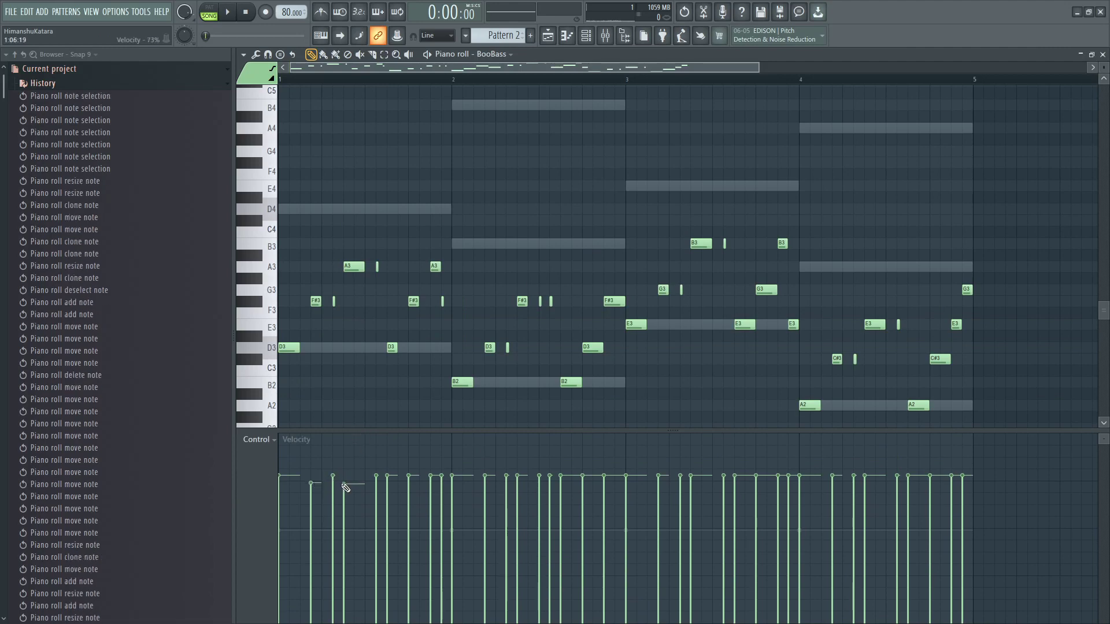
pyautogui.click(390, 488)
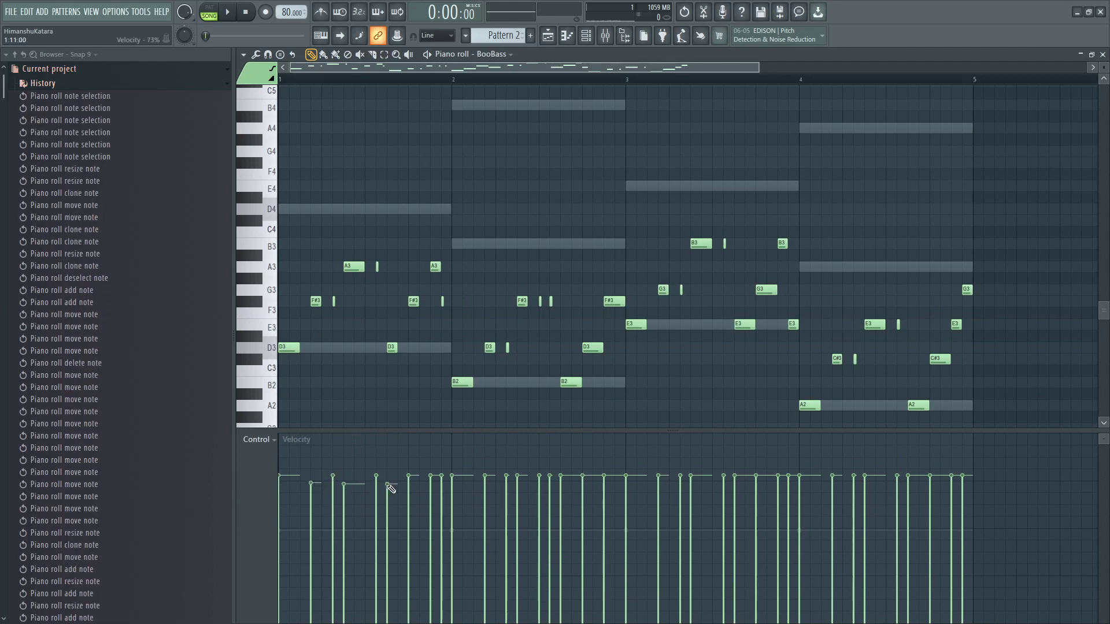
pyautogui.click(442, 490)
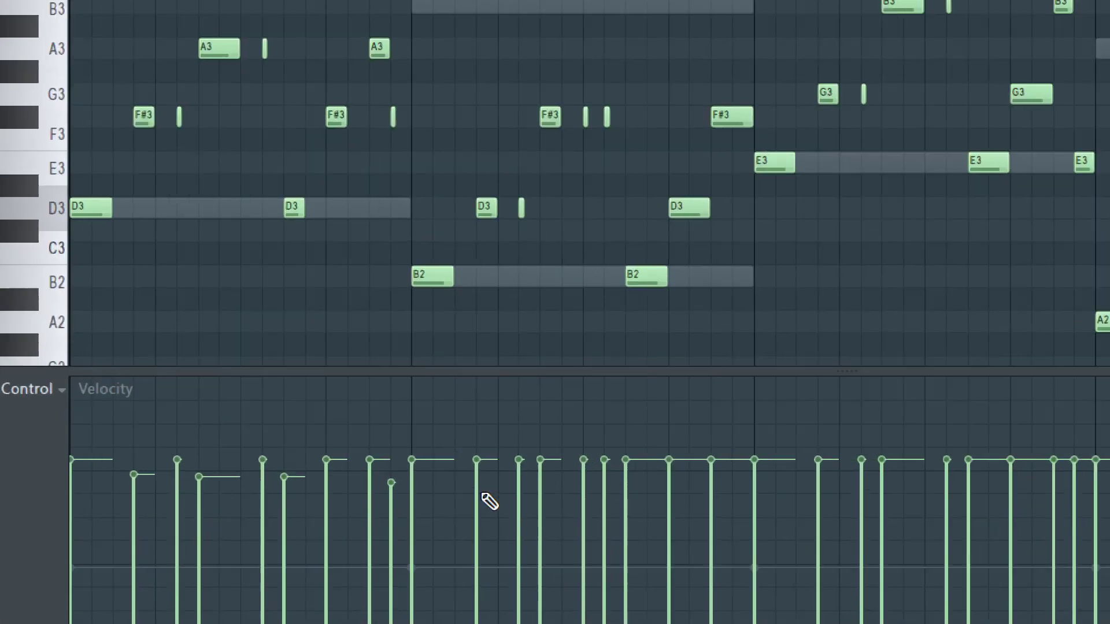
# - Slightly lower the velocities of bar 2's D3 ghost note, second F#3 ghost note and the D3 after the second B2
pyautogui.click(506, 483)
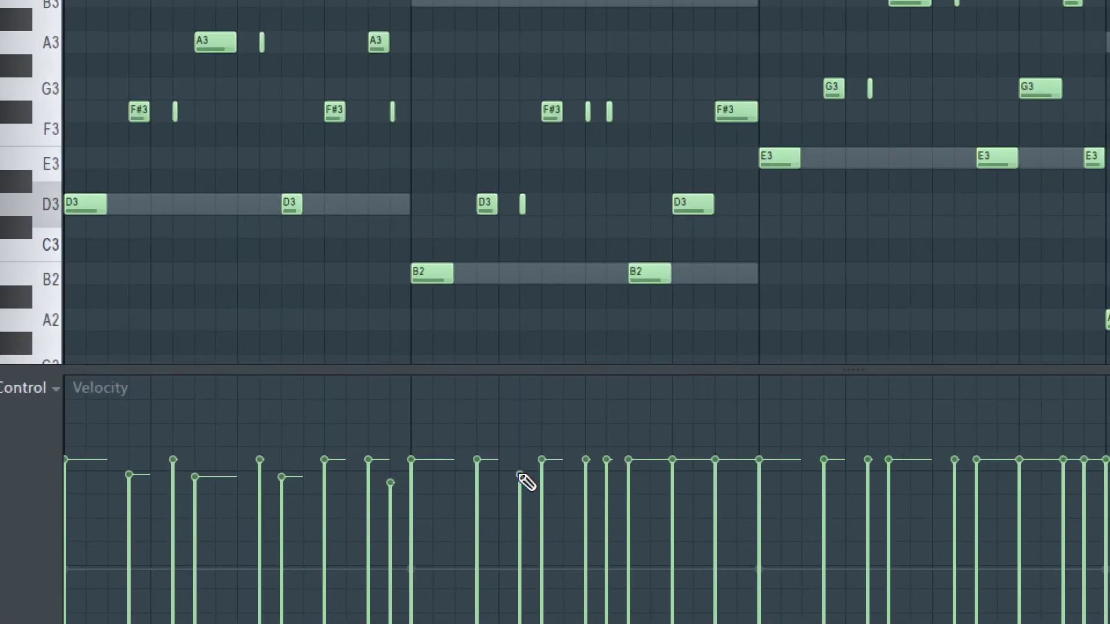
pyautogui.click(606, 477)
pyautogui.click(687, 473)
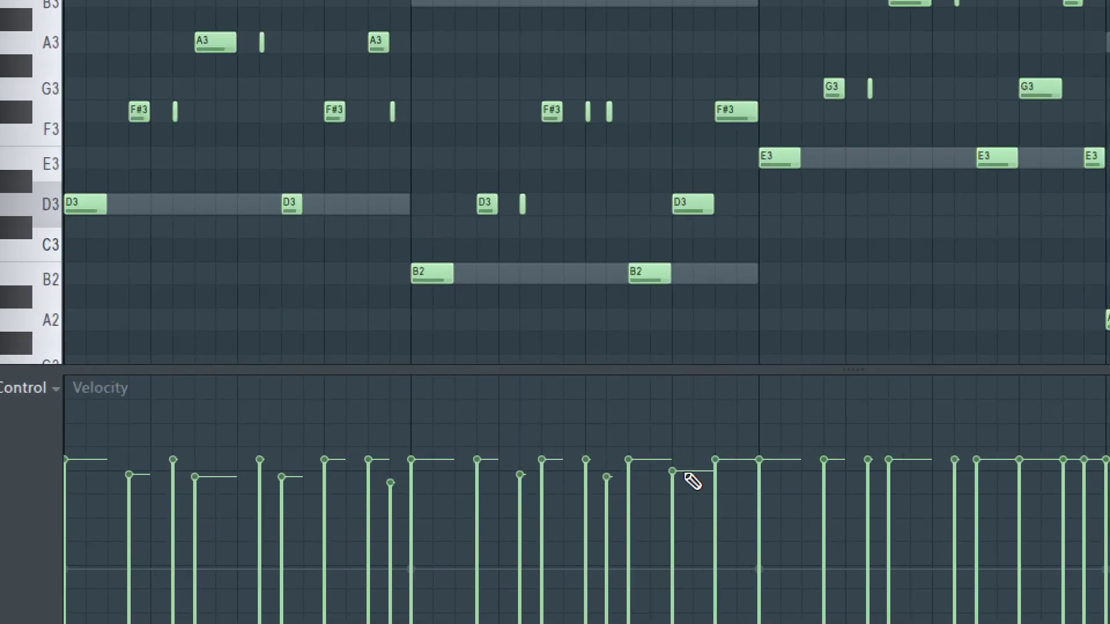
# - Slightly lower the velocities of bar 3's first E3, first B3 and second G3, and of bar 4's C#3 ghost note, second C#3 and last G3
pyautogui.click(784, 472)
pyautogui.click(887, 475)
pyautogui.click(1021, 477)
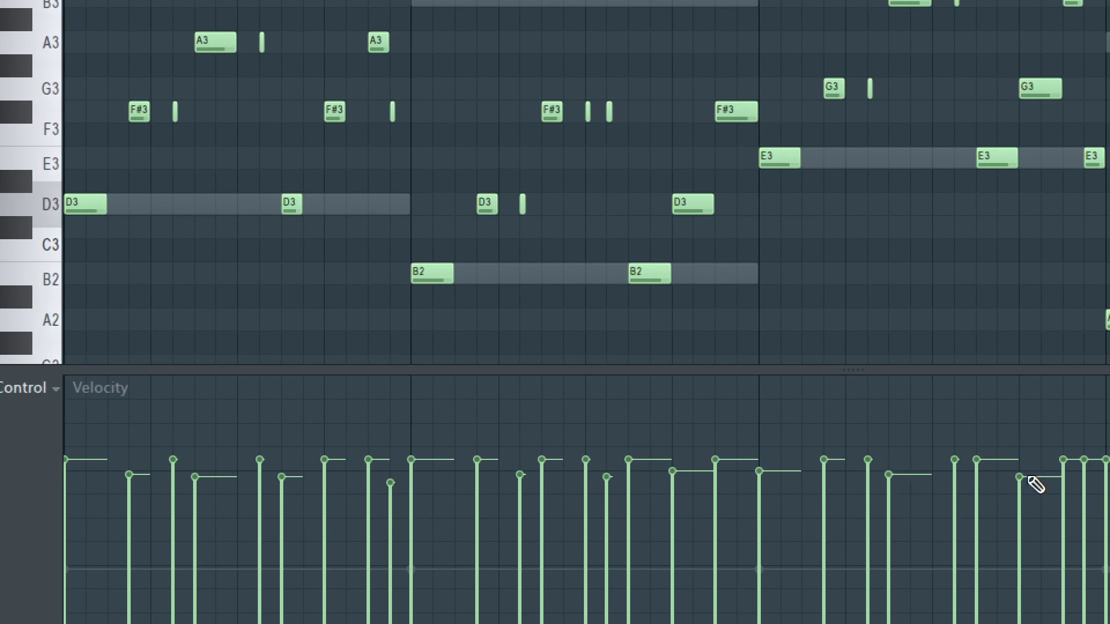
pyautogui.hscroll(5, 1061, 462)
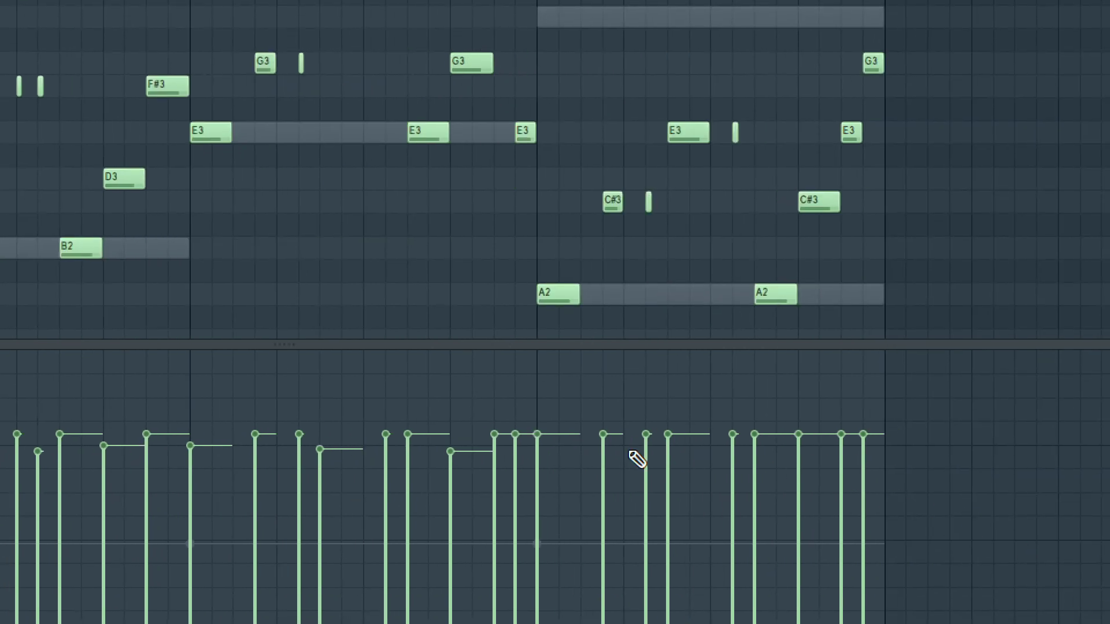
pyautogui.click(799, 446)
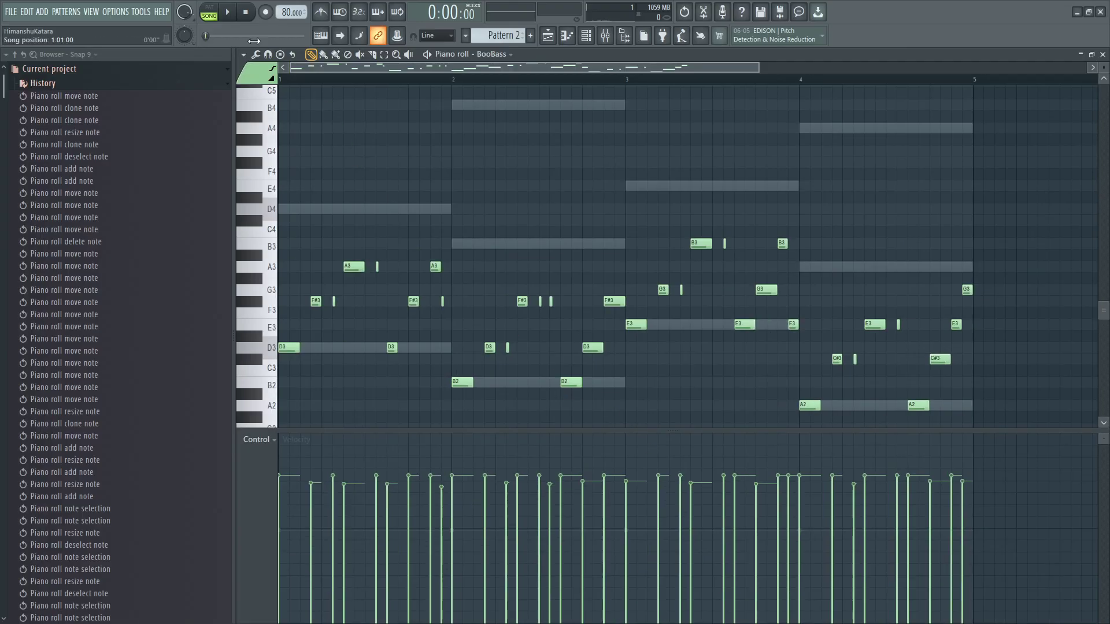
# - Play the bass line through to hear the velocity changes, reducing the velocity lane's height meanwhile, and stop playback
pyautogui.click(231, 12)
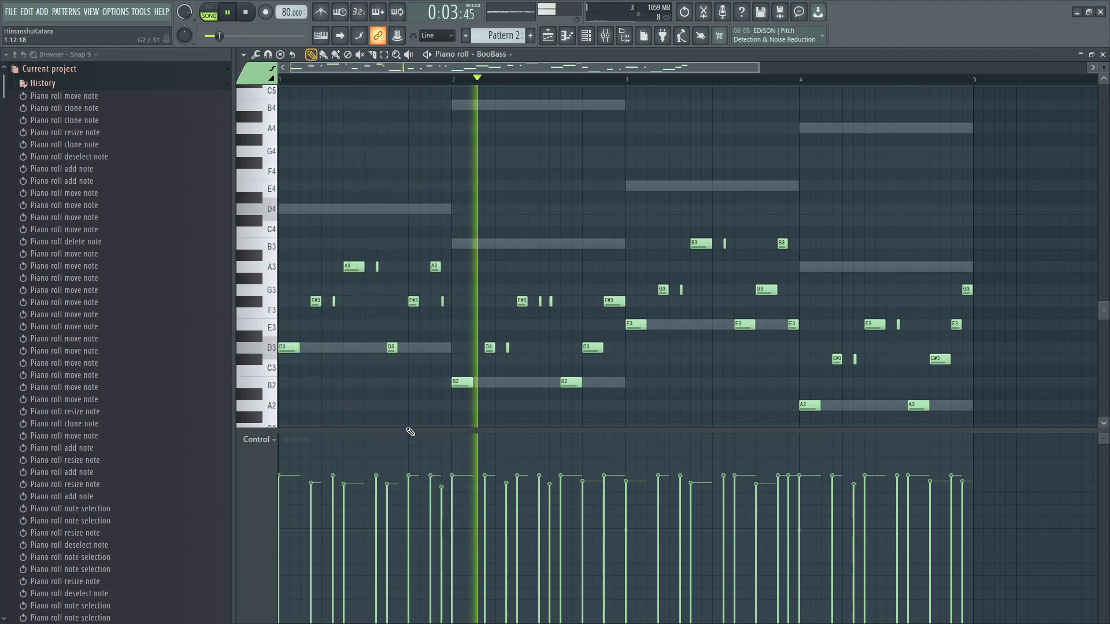
pyautogui.moveTo(408, 429); pyautogui.dragTo(408, 490)
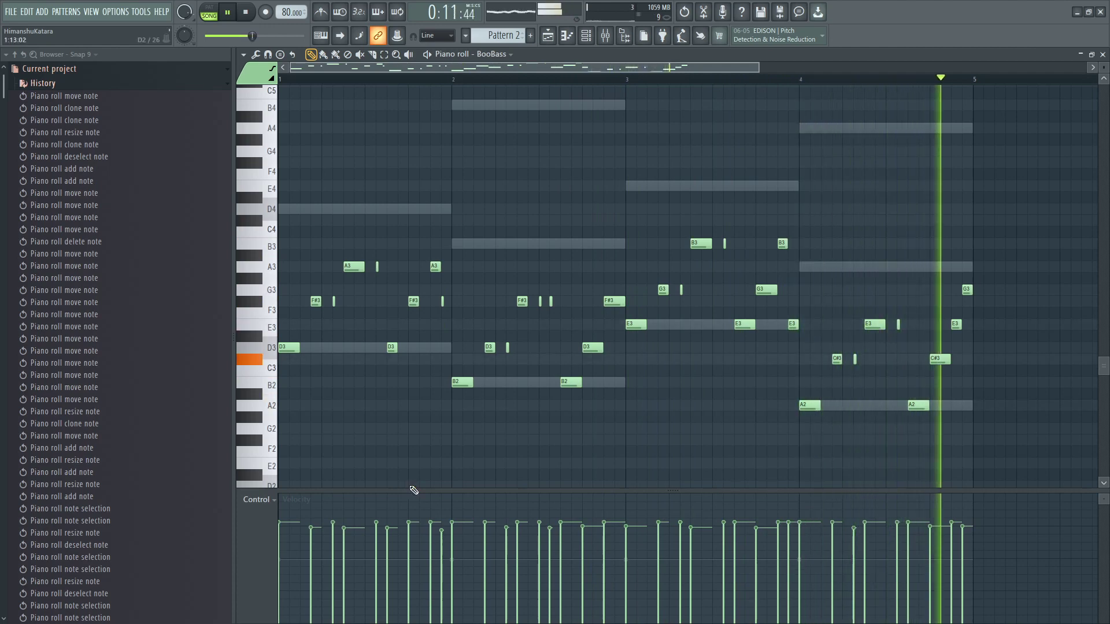
pyautogui.click(250, 17)
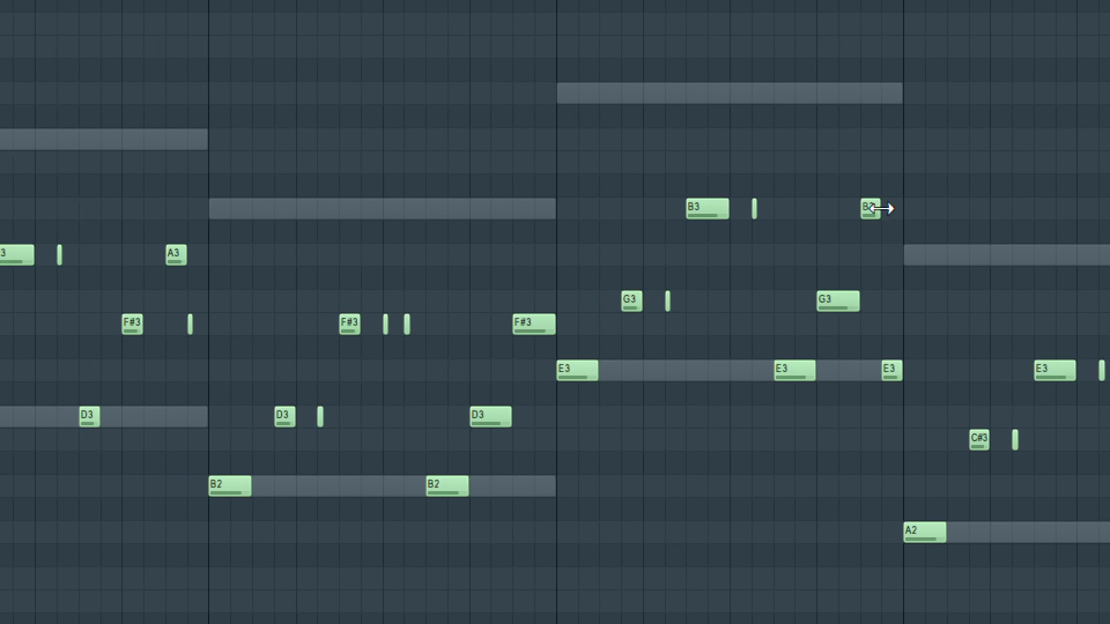
# - Lengthen bar 3's last B3 to the end of the bar and turn the sixteenth E3 below it into a slide note
pyautogui.moveTo(882, 209); pyautogui.dragTo(902, 209)
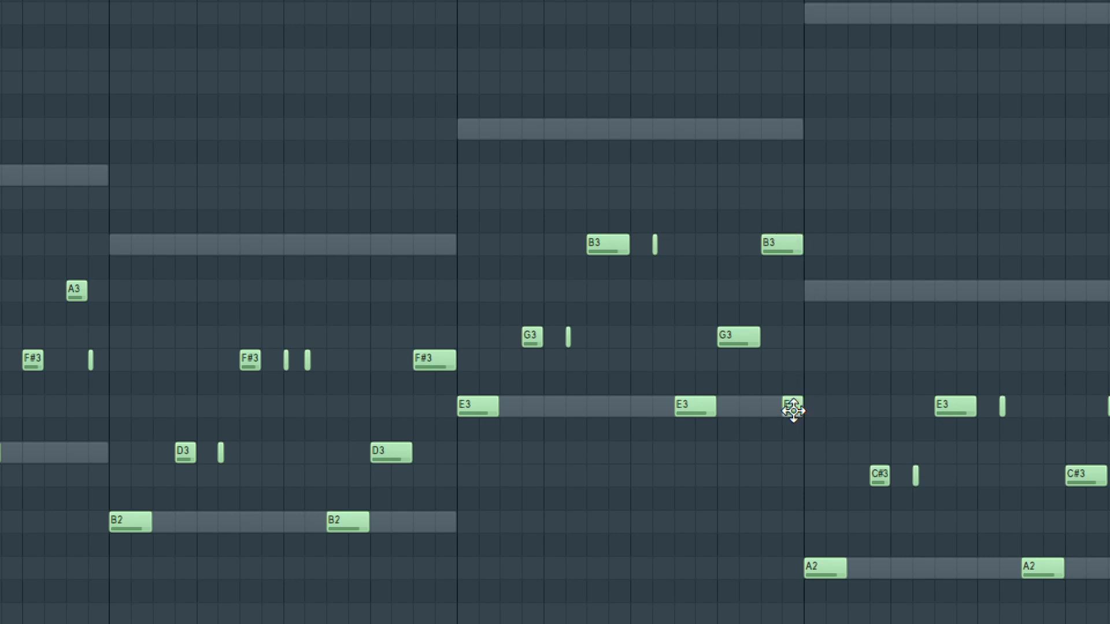
pyautogui.doubleClick(793, 403)
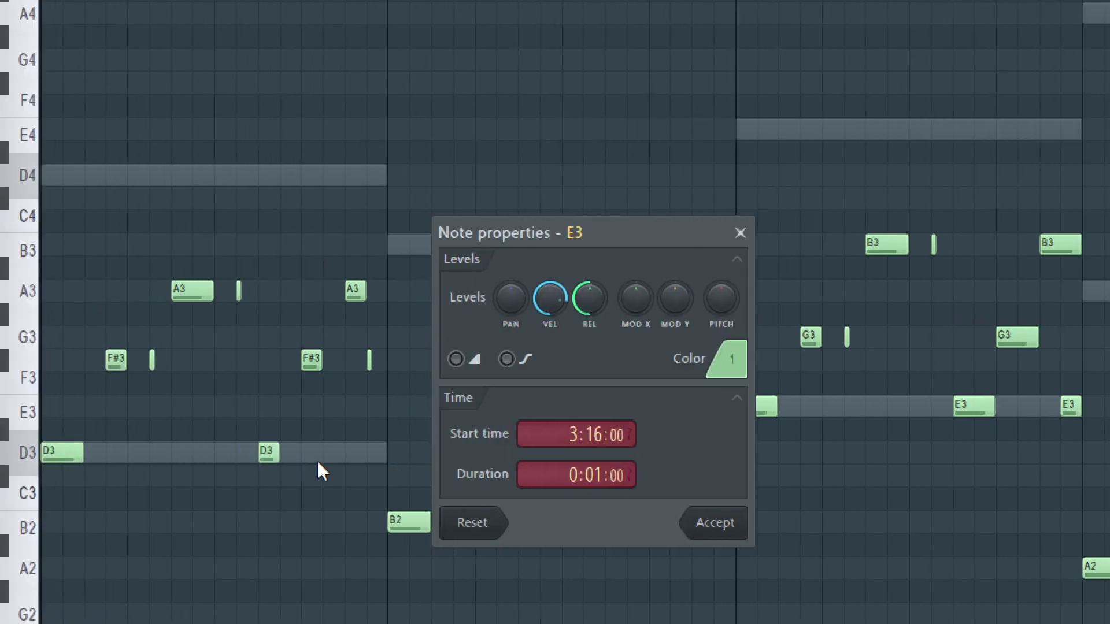
pyautogui.click(456, 359)
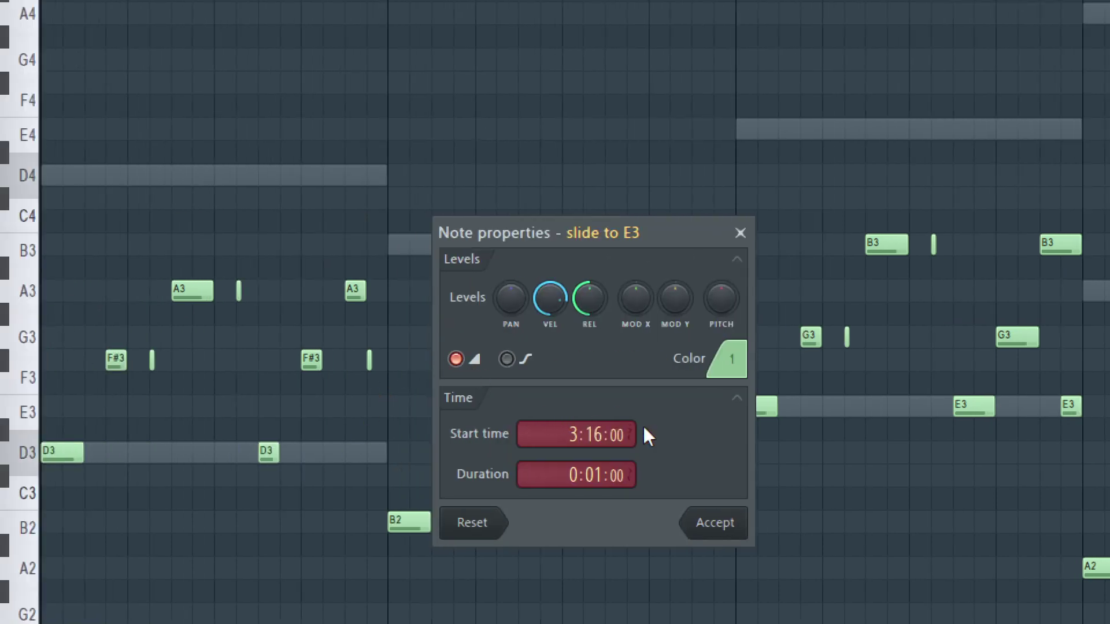
pyautogui.click(732, 523)
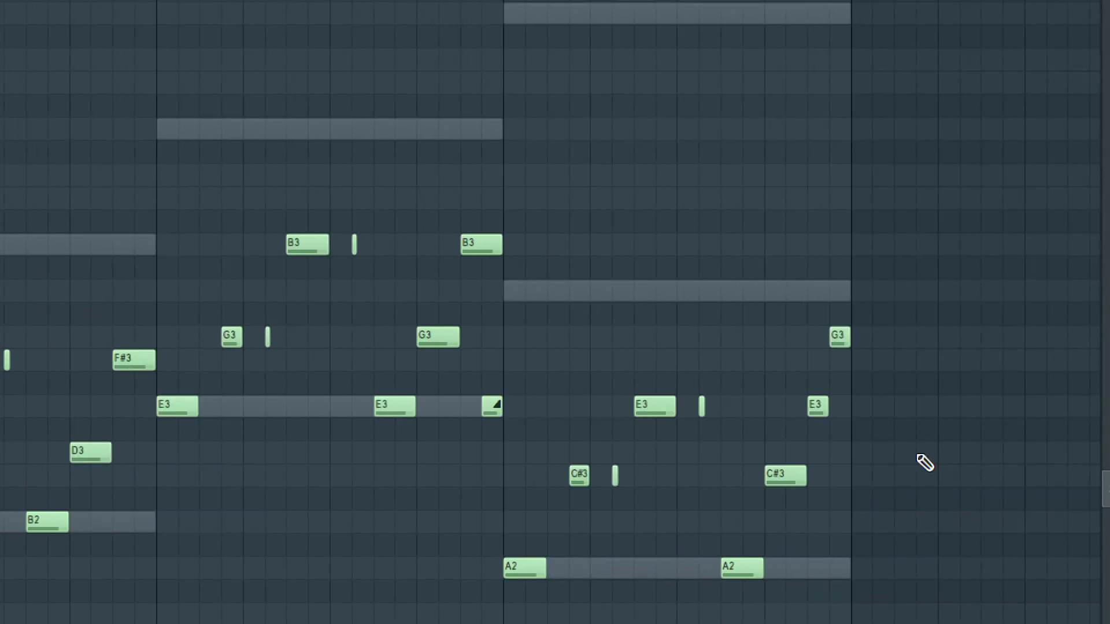
# - Lengthen bar 4's last E3 to the end of the bar and turn the final sixteenth G3 into a slide note
pyautogui.moveTo(823, 410); pyautogui.dragTo(845, 408)
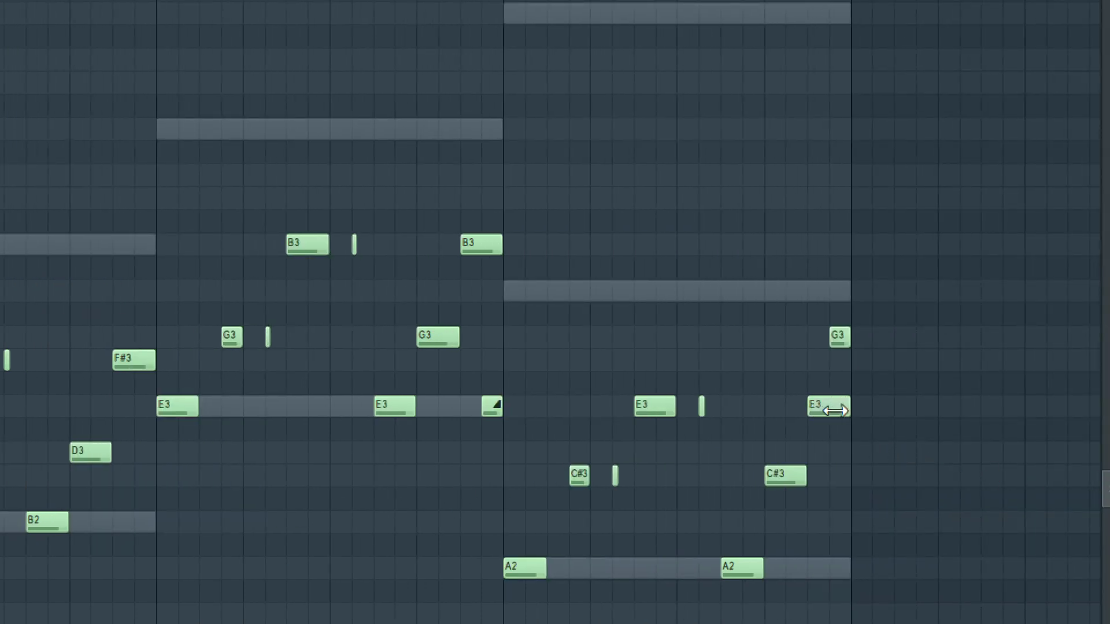
pyautogui.doubleClick(837, 338)
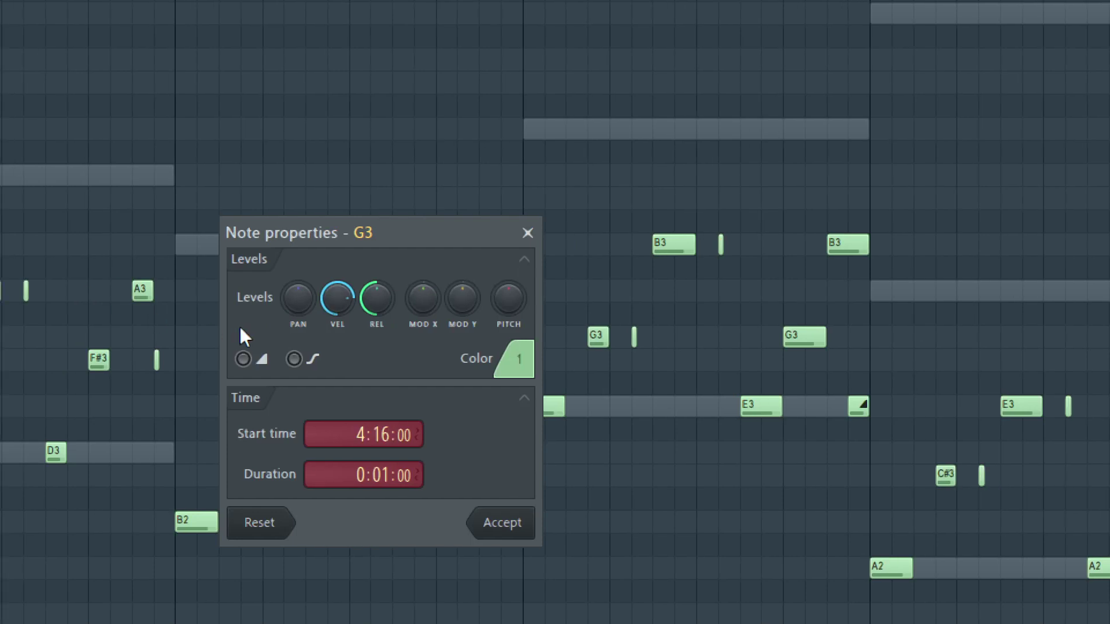
pyautogui.click(258, 363)
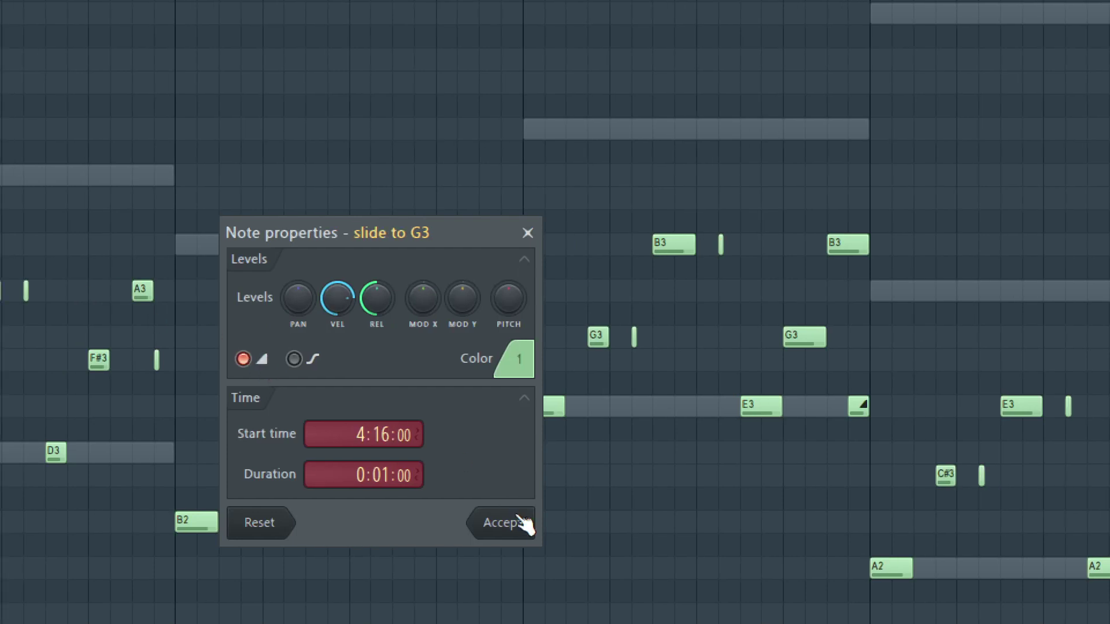
pyautogui.click(521, 523)
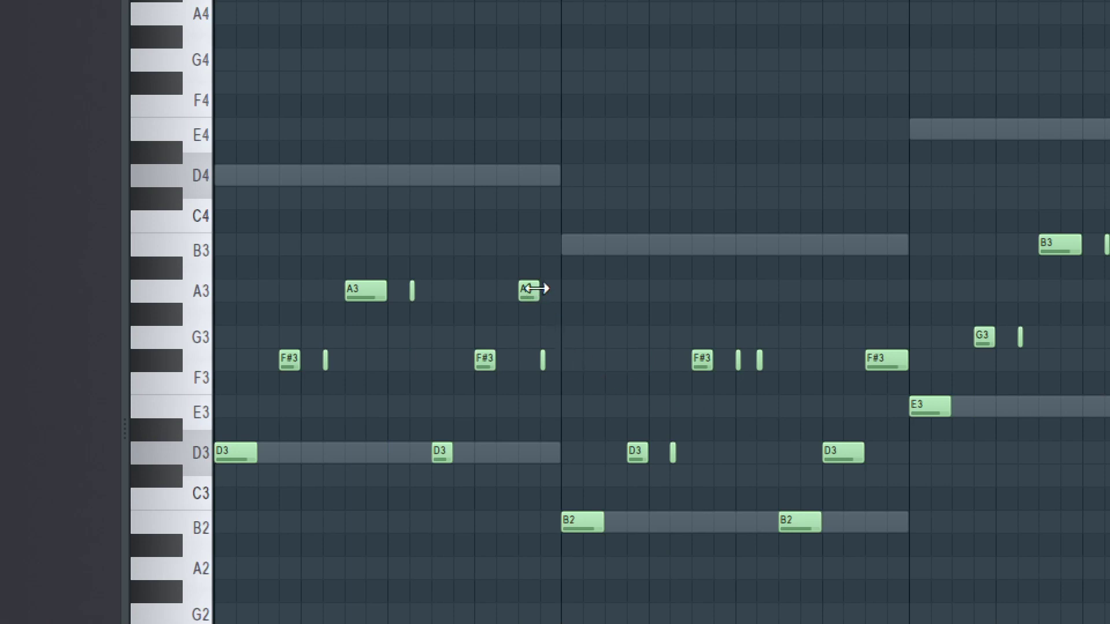
# - Extend bar 1's last A3 and last F#3 ghost note to the end of the bar and make that F#3 a slide note
pyautogui.moveTo(535, 288); pyautogui.dragTo(560, 289)
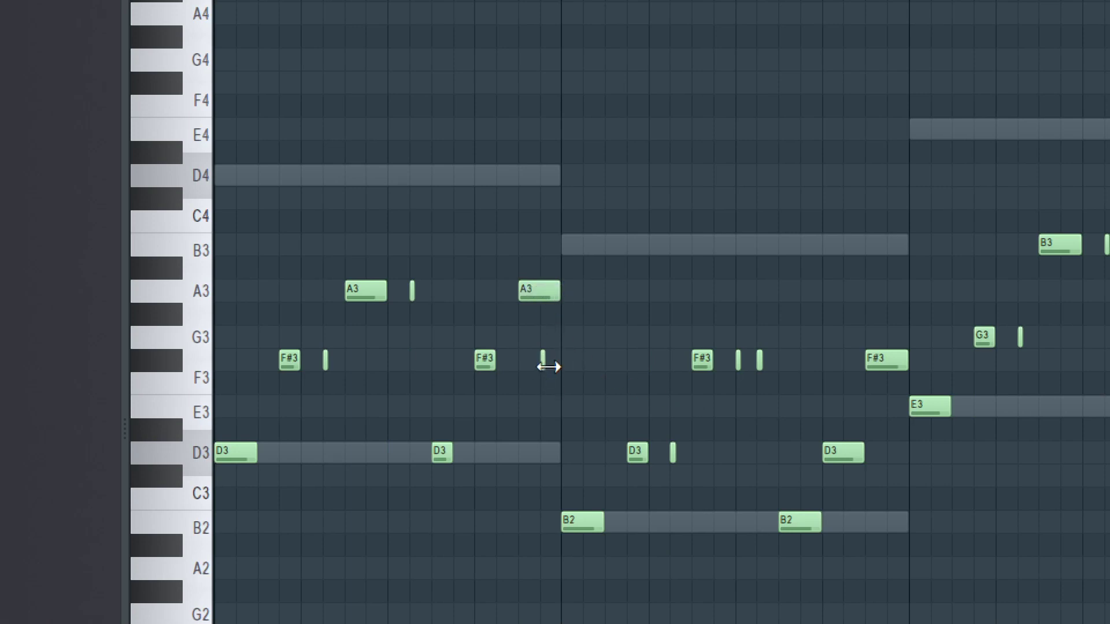
pyautogui.moveTo(552, 366); pyautogui.dragTo(567, 367)
pyautogui.doubleClick(552, 363)
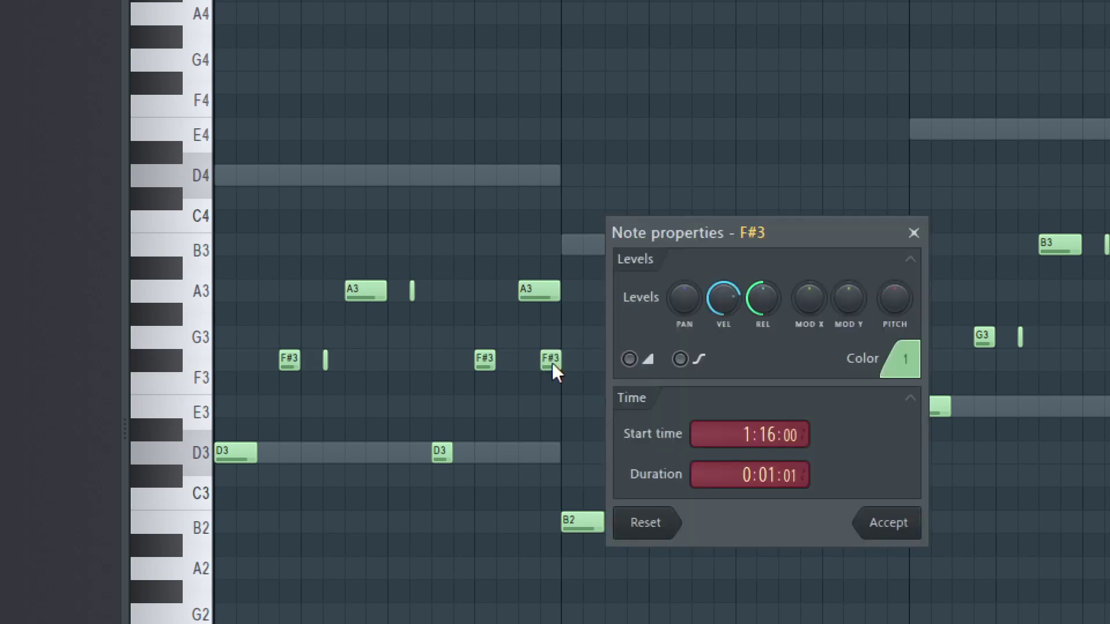
pyautogui.click(629, 359)
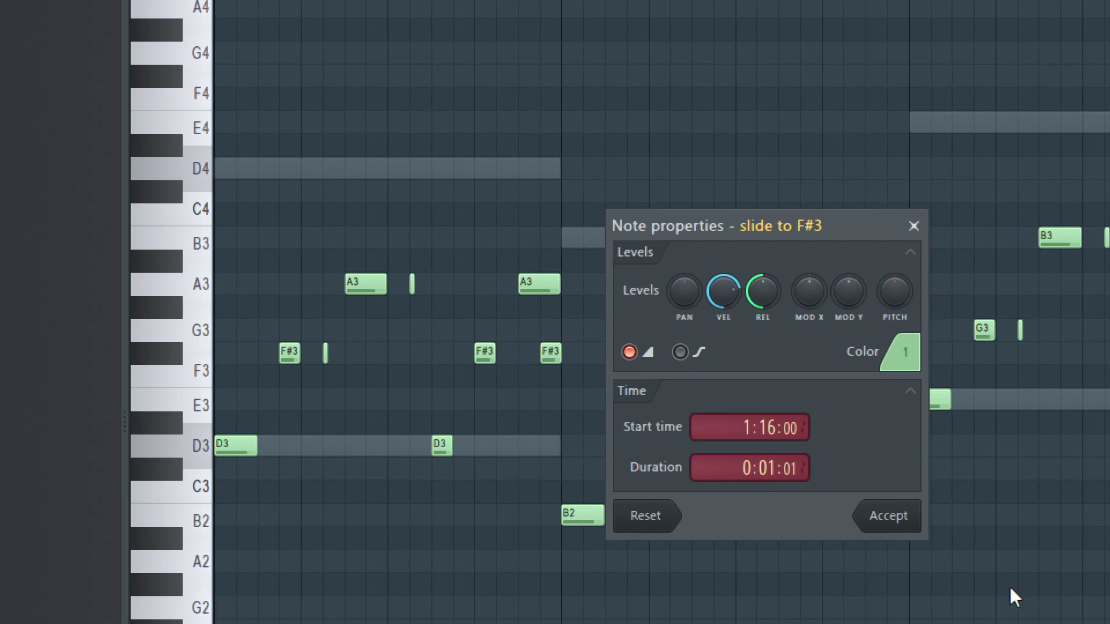
pyautogui.click(889, 507)
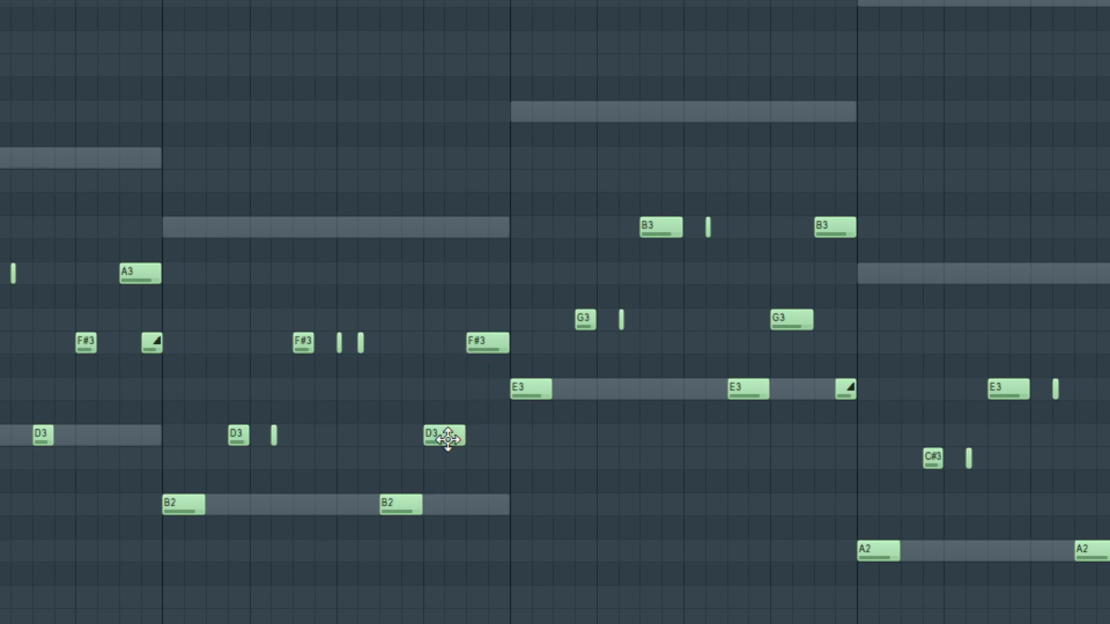
# - Add a sixteenth D3 at 2:16:00 on the last sixteenth of bar 2 and turn it into a slide note
pyautogui.click(490, 439)
pyautogui.moveTo(527, 435); pyautogui.dragTo(514, 435)
pyautogui.doubleClick(501, 436)
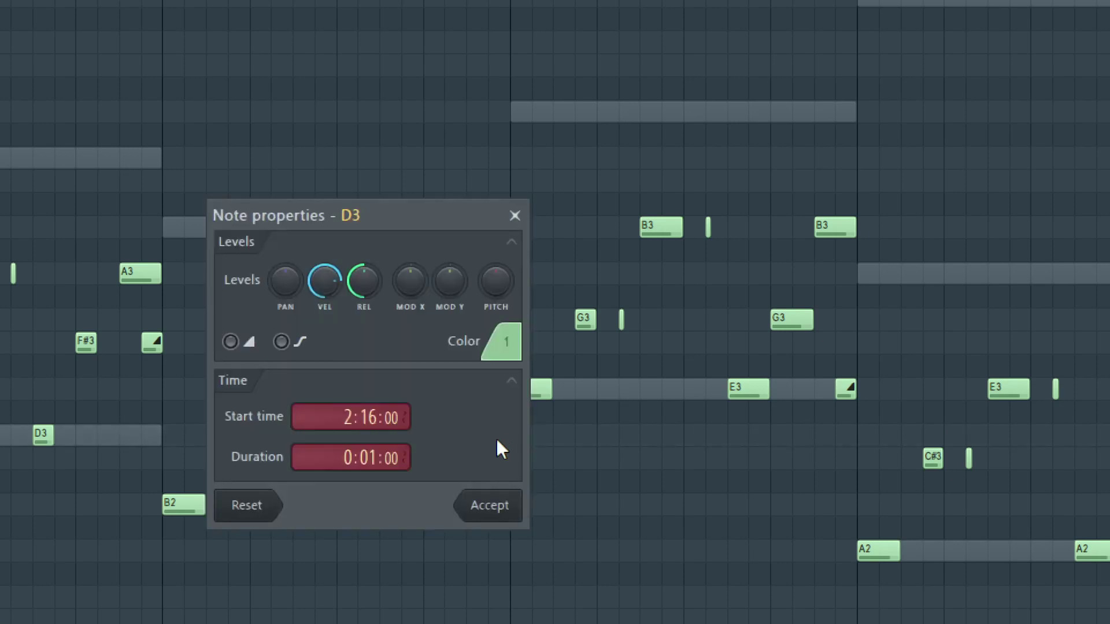
pyautogui.click(230, 341)
pyautogui.click(507, 508)
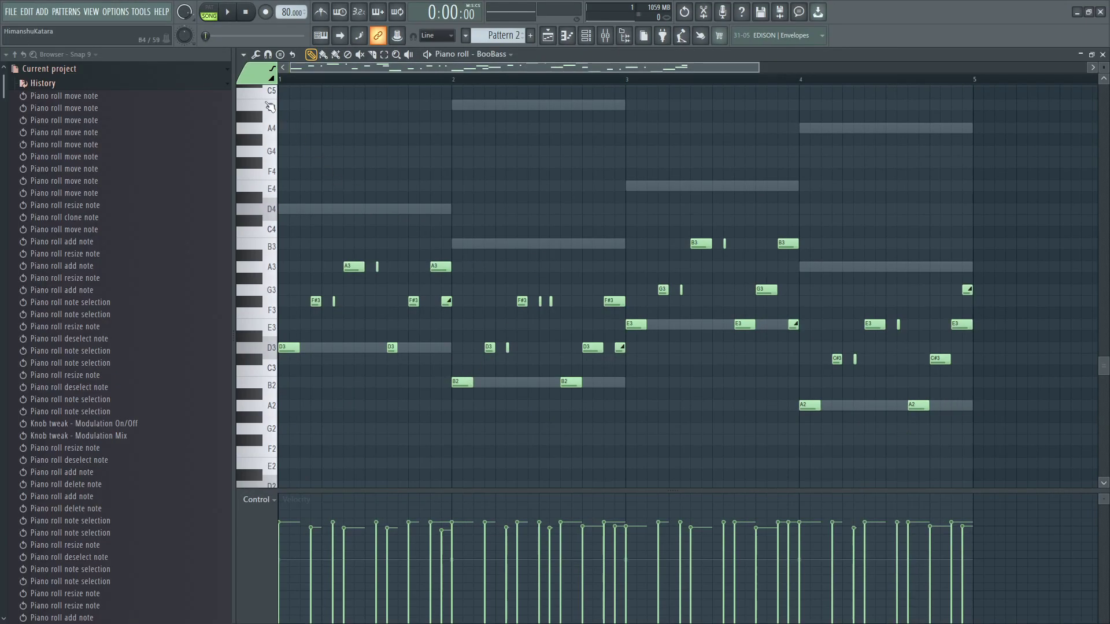
# - Play the song through to hear the bass line with its slide notes, and stop playback in bar 4
pyautogui.click(229, 13)
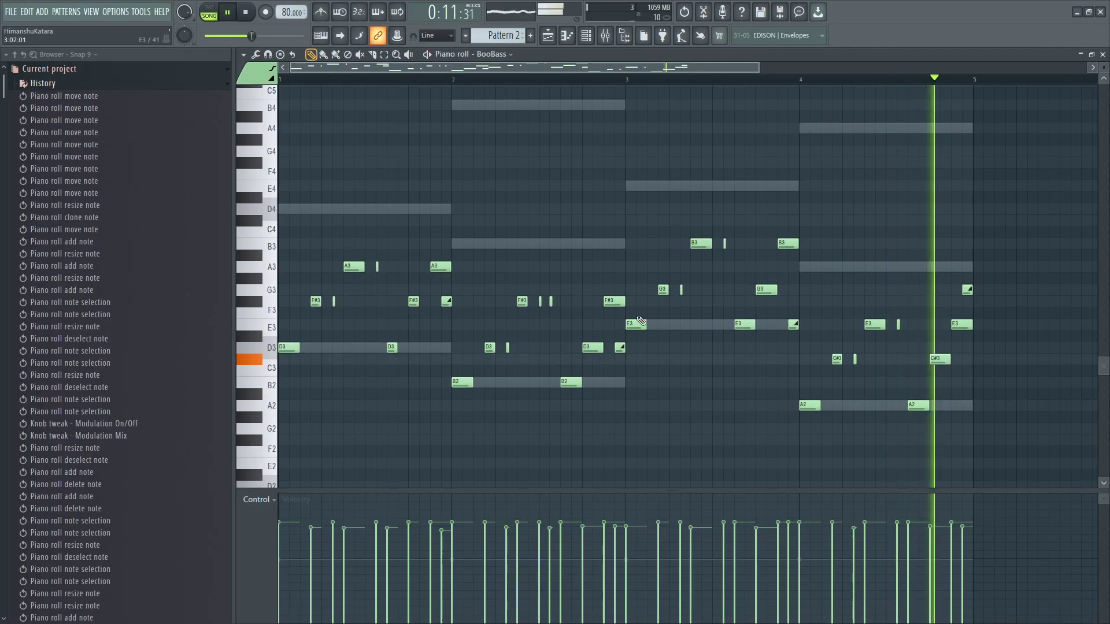
pyautogui.press('space')
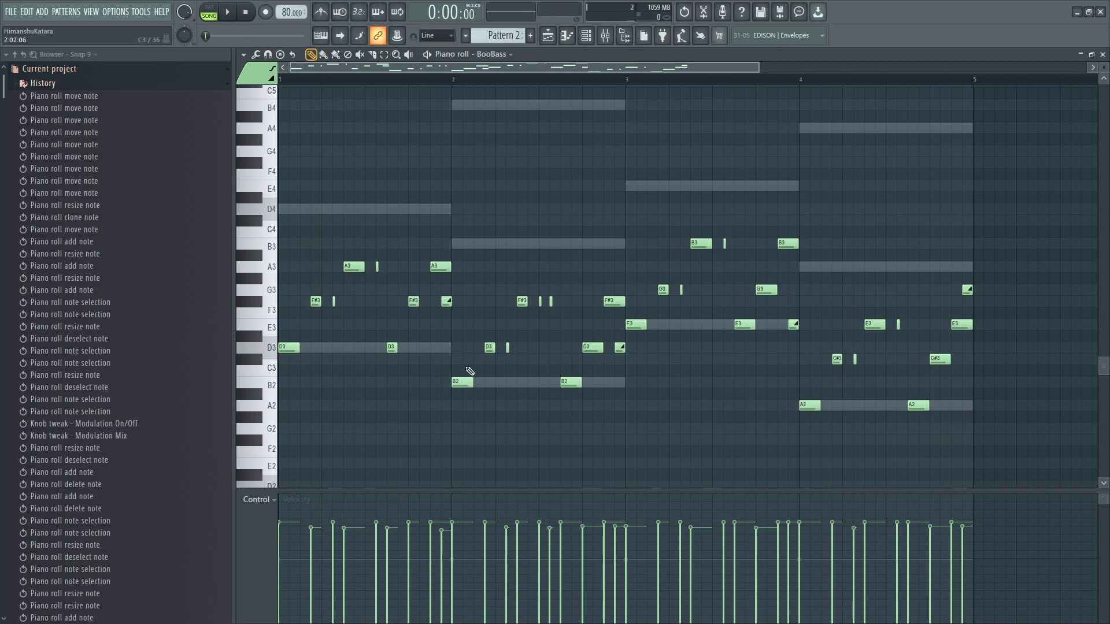
# - Shorten bar 1's last A3 to 0:01:05, turn off slide on the final F#3 and shorten that F#3 to 0:00:13
pyautogui.scroll(4, 446, 372)
pyautogui.moveTo(467, 268); pyautogui.dragTo(449, 270)
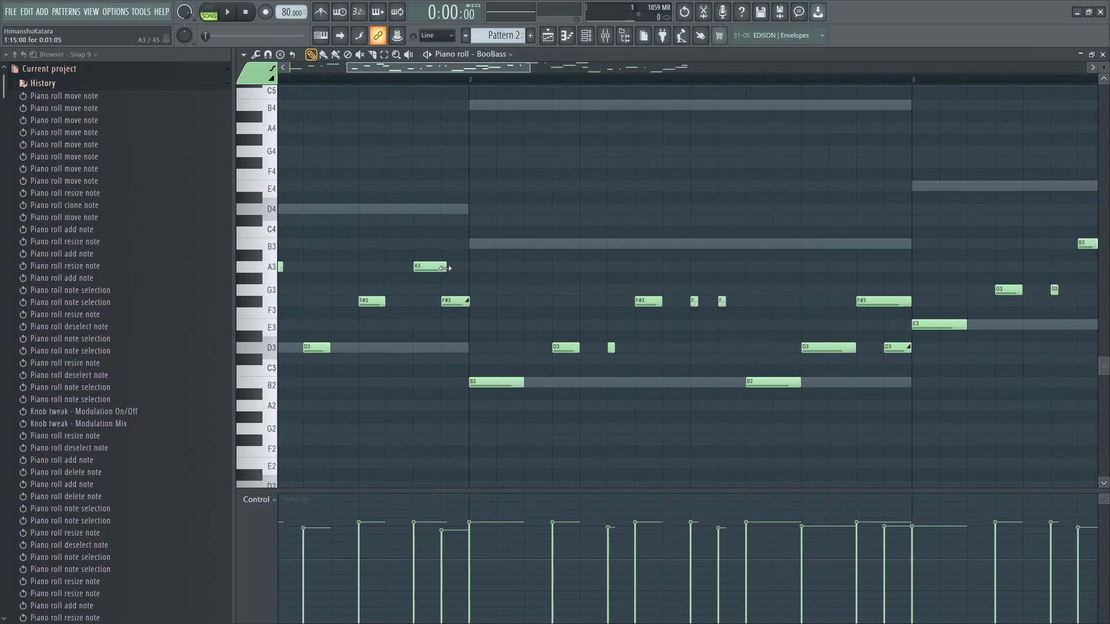
pyautogui.doubleClick(457, 303)
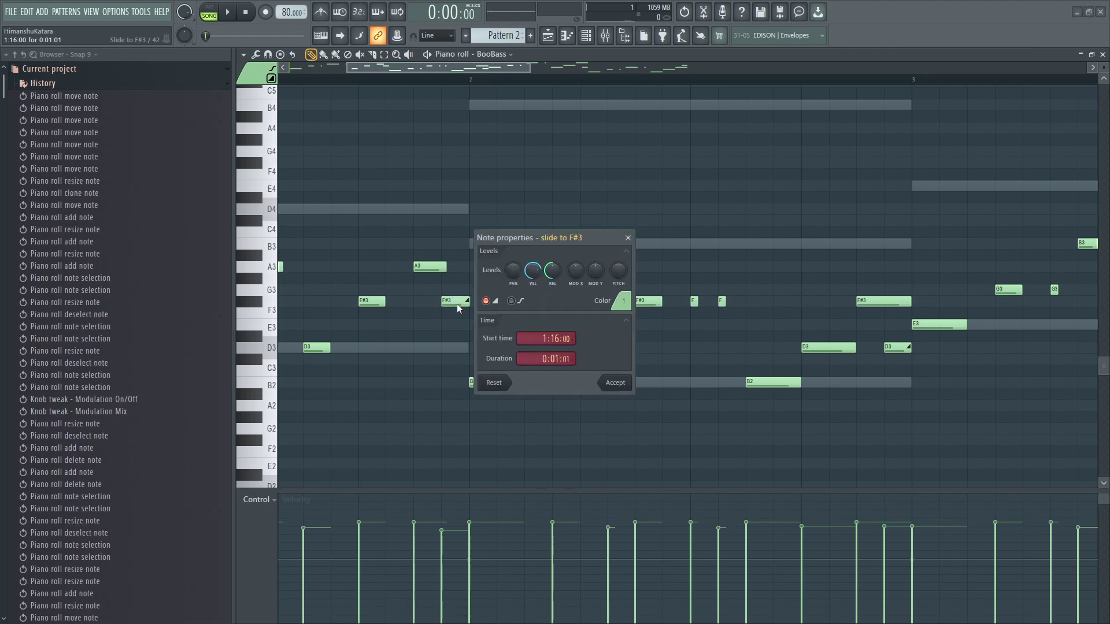
pyautogui.click(615, 391)
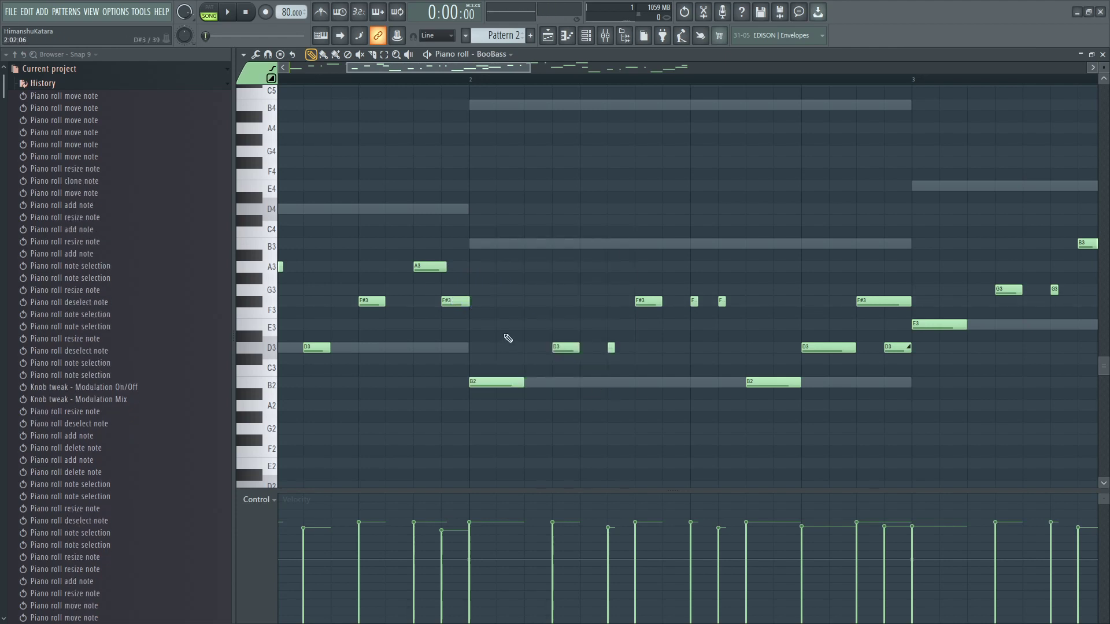
pyautogui.moveTo(469, 300); pyautogui.dragTo(456, 299)
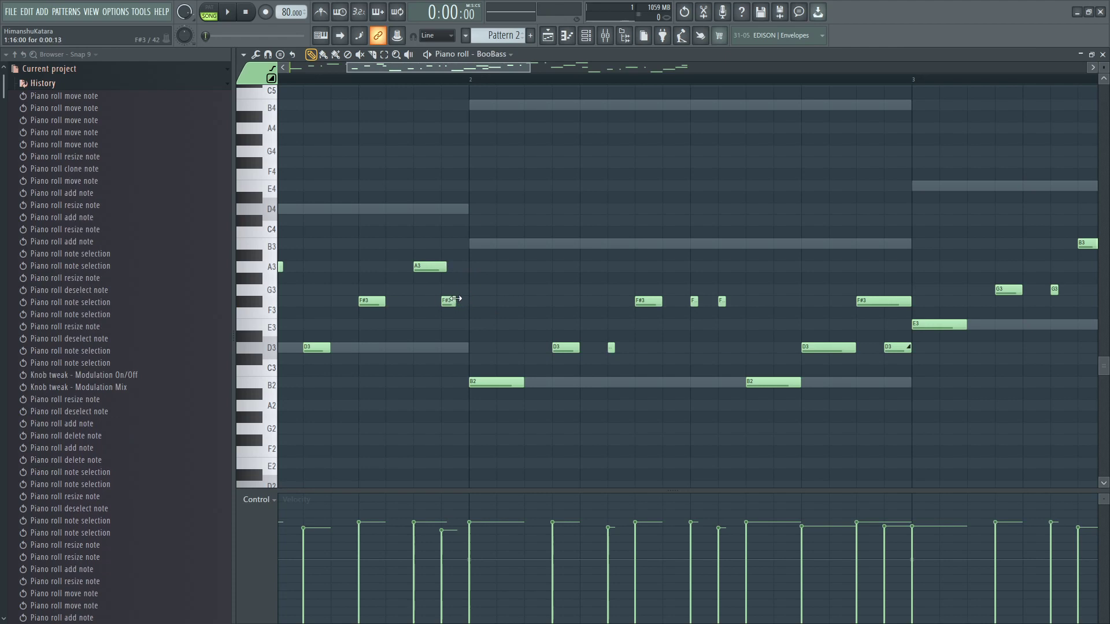
# - Shorten bar 2's last F#3 to about a sixteenth, cut the final D3 to 0:00:08 and turn off its slide
pyautogui.moveTo(484, 67); pyautogui.dragTo(540, 81)
pyautogui.moveTo(666, 302); pyautogui.dragTo(640, 301)
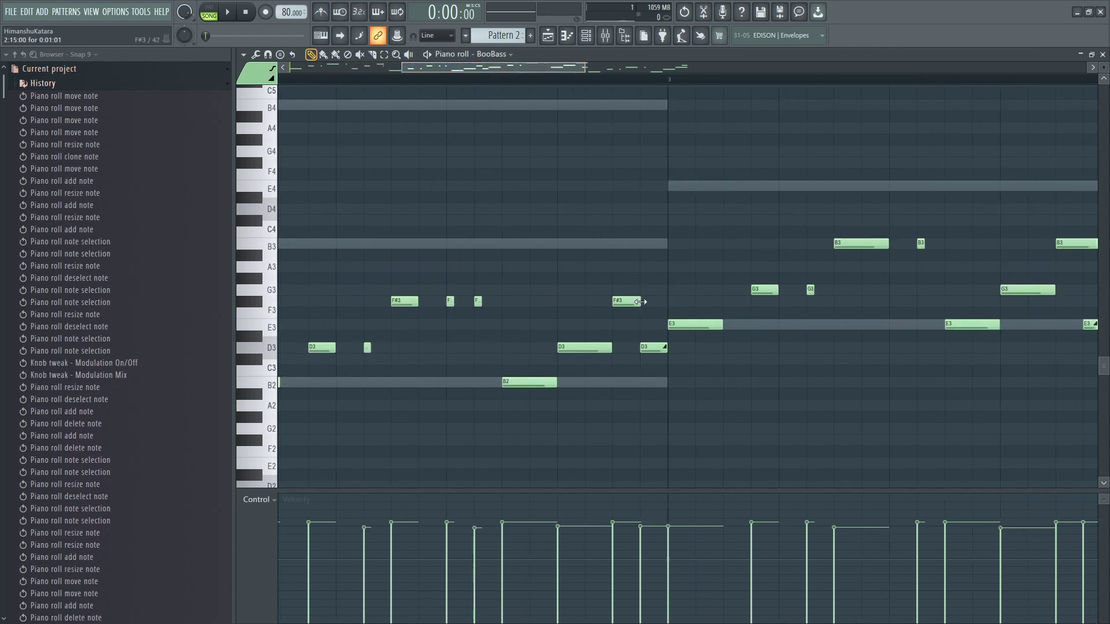
pyautogui.doubleClick(658, 349)
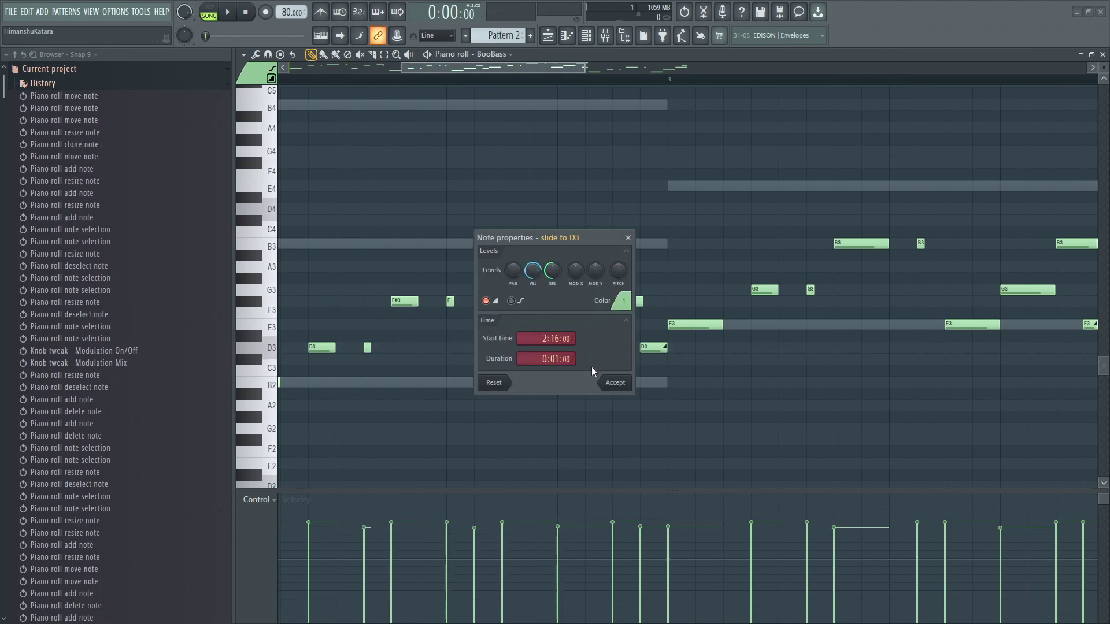
pyautogui.click(615, 383)
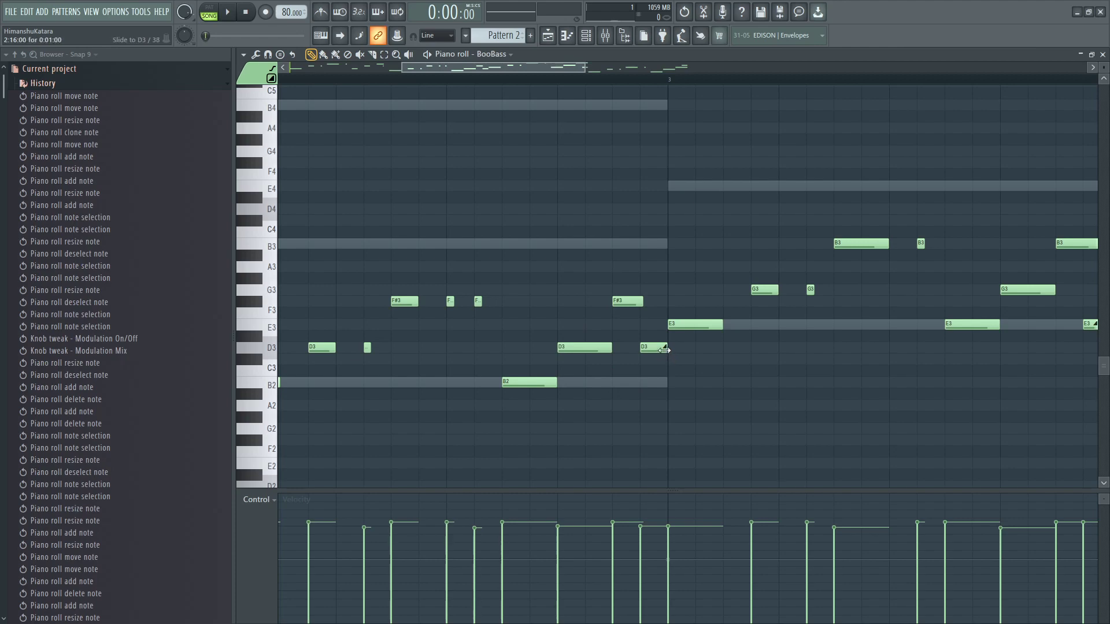
pyautogui.moveTo(664, 349); pyautogui.dragTo(648, 347)
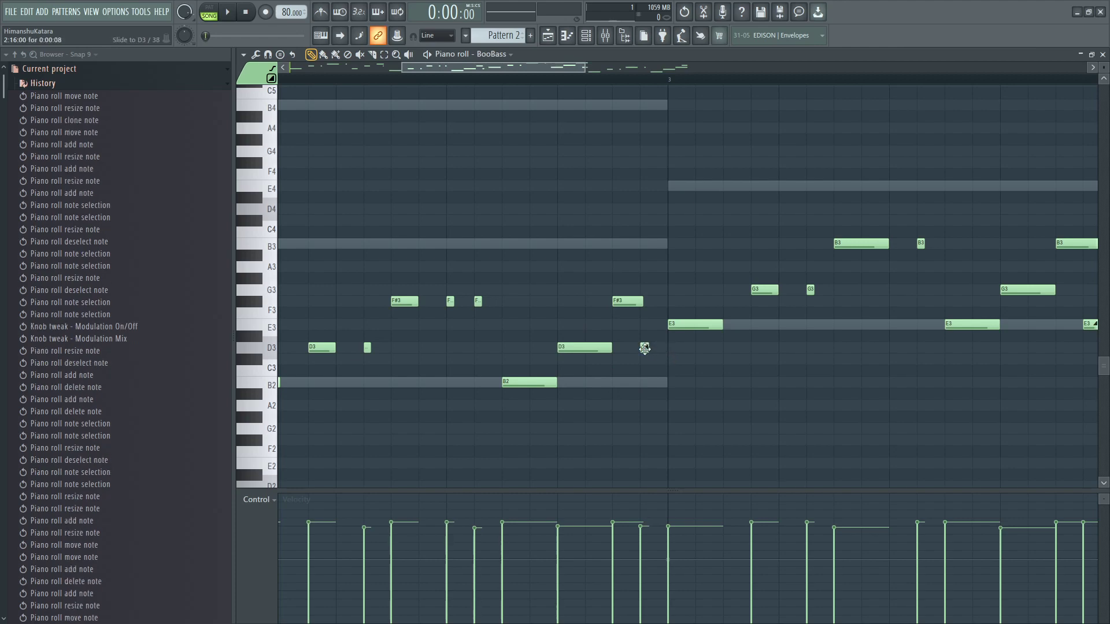
pyautogui.doubleClick(645, 348)
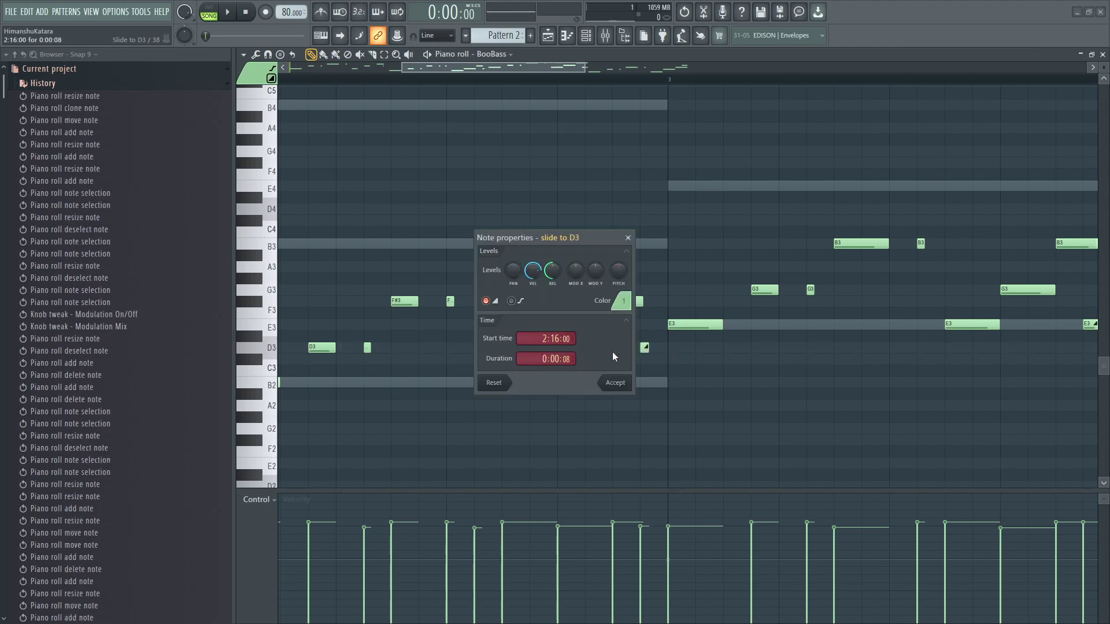
pyautogui.click(610, 384)
# - Turn off slide on bar 3's final E3, shorten the last B3 to 0:01:04 and cut that E3 to a ghost note
pyautogui.moveTo(506, 68); pyautogui.dragTo(600, 67)
pyautogui.click(696, 328)
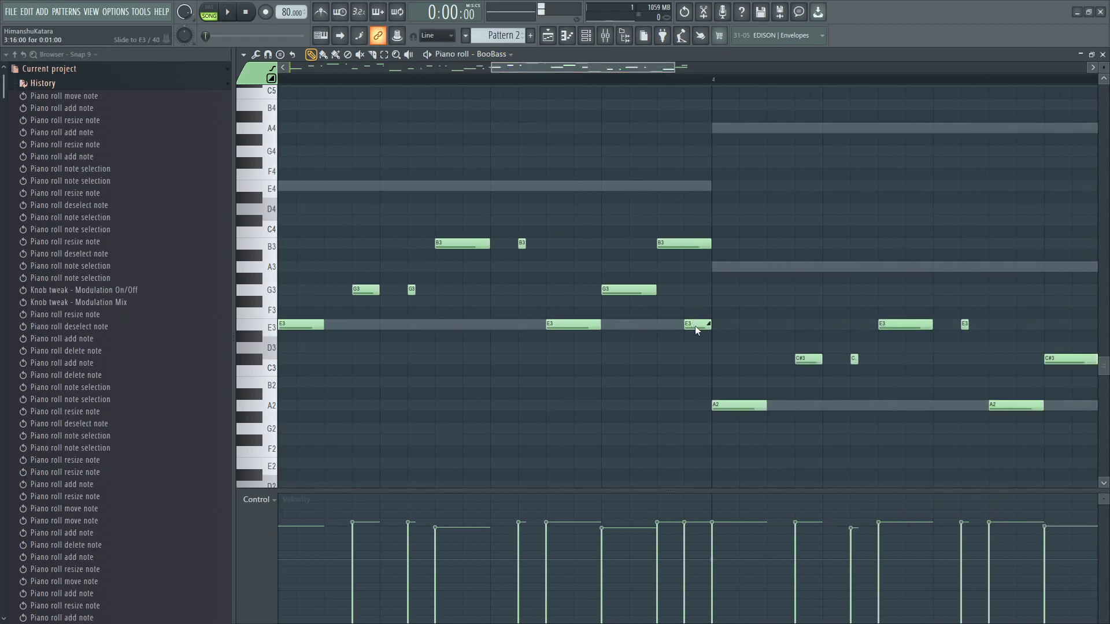
pyautogui.doubleClick(696, 328)
pyautogui.click(489, 301)
pyautogui.click(613, 380)
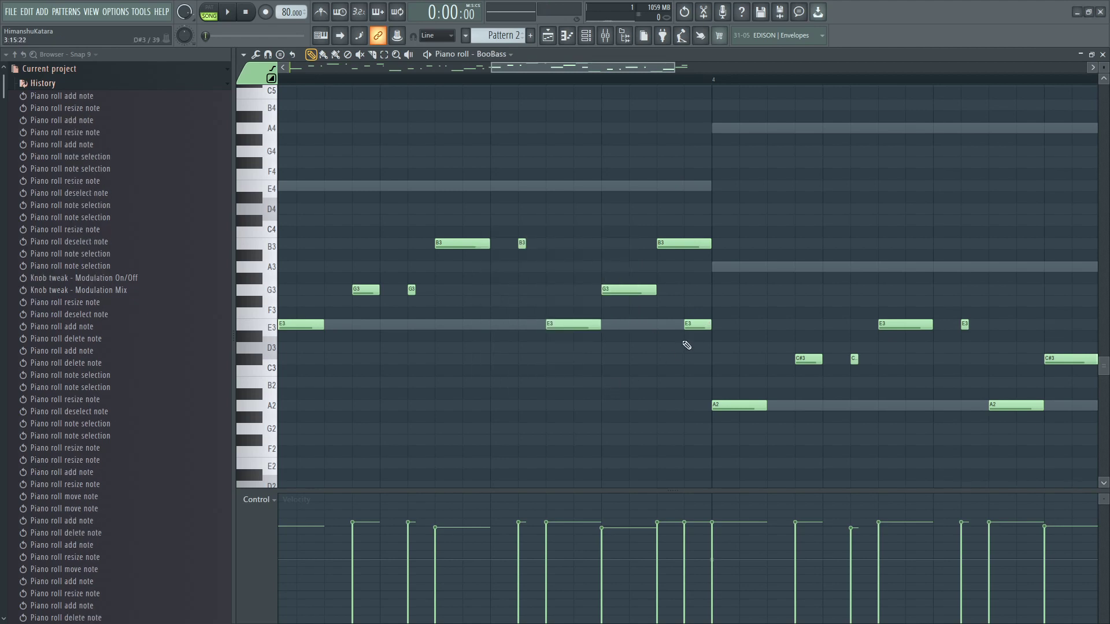
pyautogui.moveTo(710, 243); pyautogui.dragTo(687, 241)
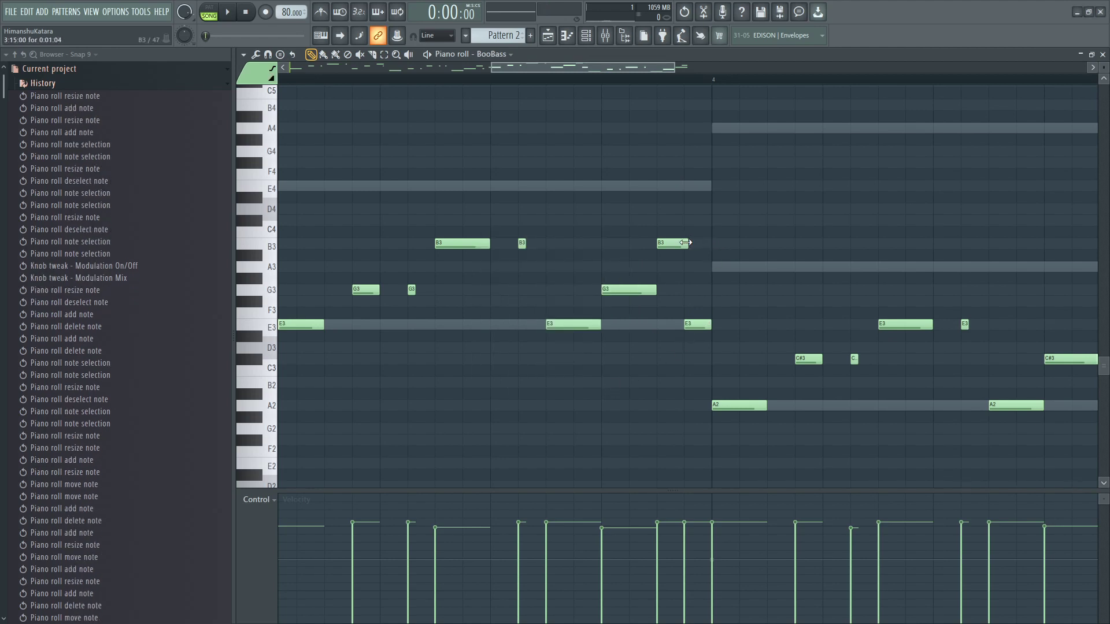
pyautogui.moveTo(710, 323); pyautogui.dragTo(691, 320)
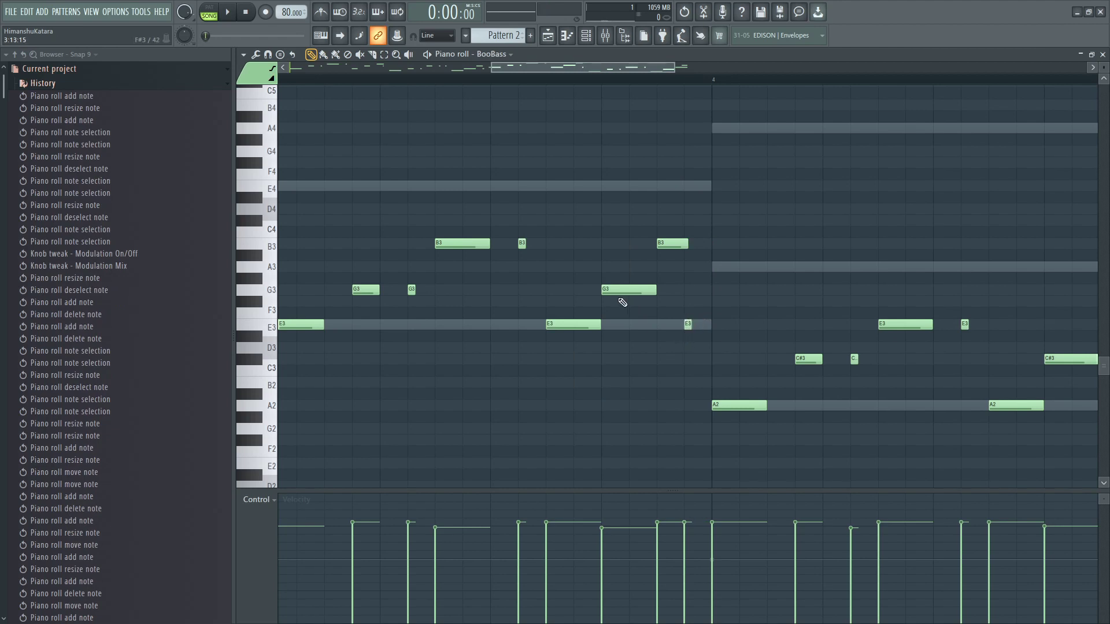
# - Play the song from the playlist, reopen the BooBass piano roll to follow the whole bass line, and stop playback
pyautogui.moveTo(631, 66); pyautogui.dragTo(741, 65)
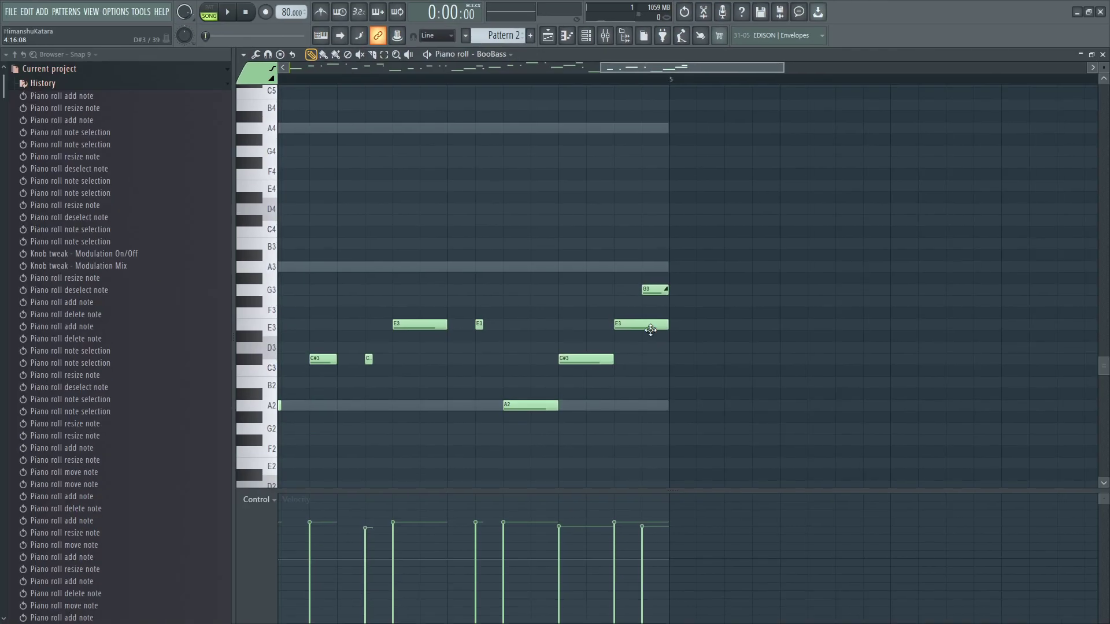
pyautogui.click(1103, 54)
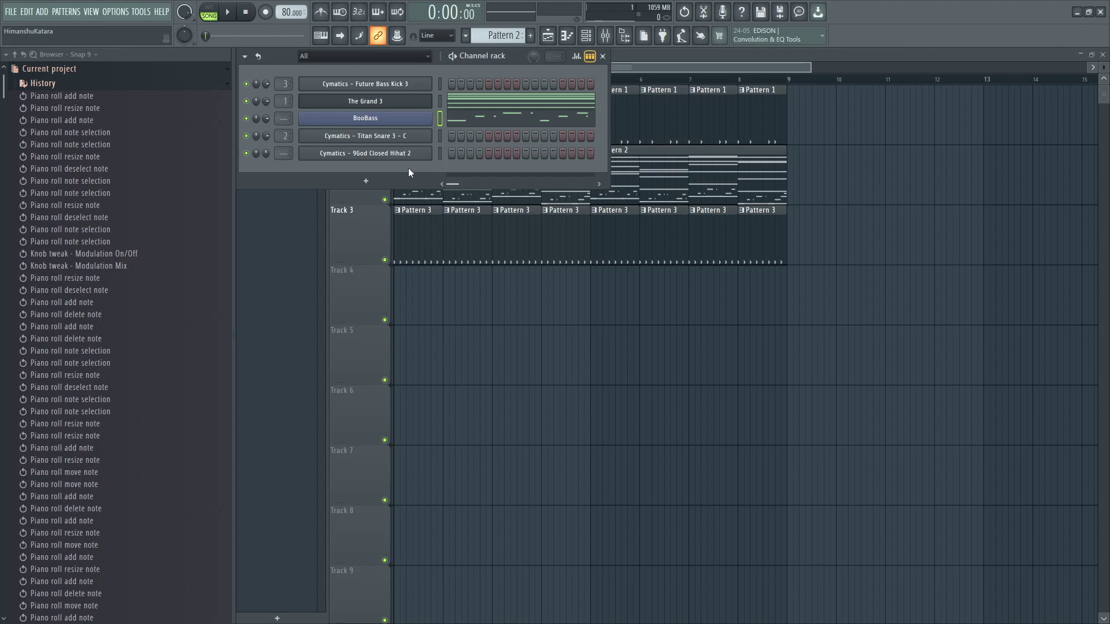
pyautogui.press('space')
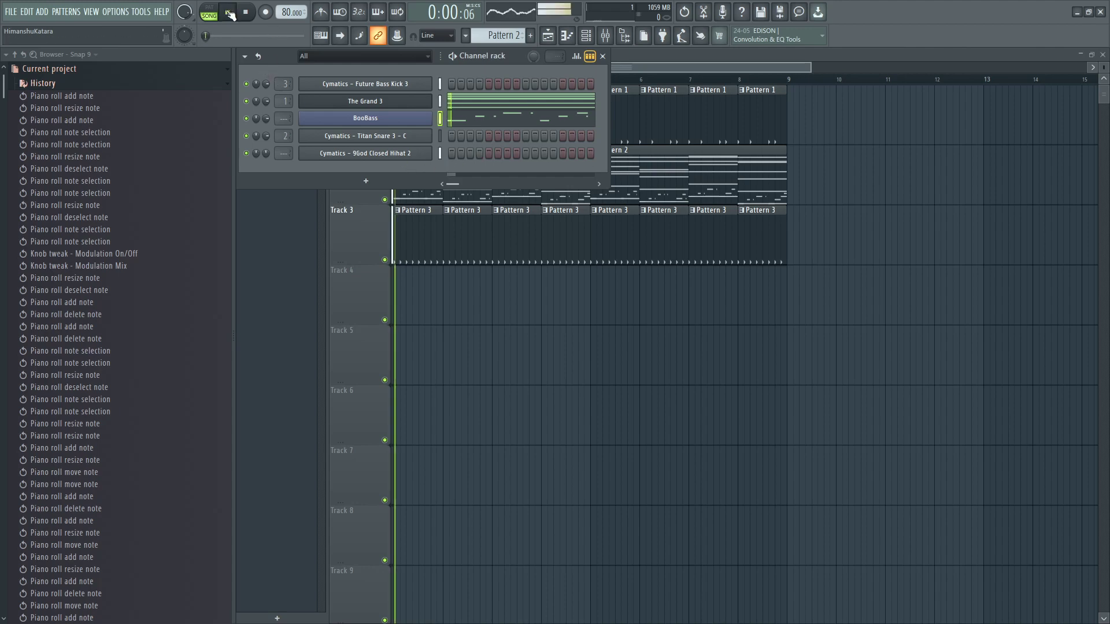
pyautogui.click(666, 62)
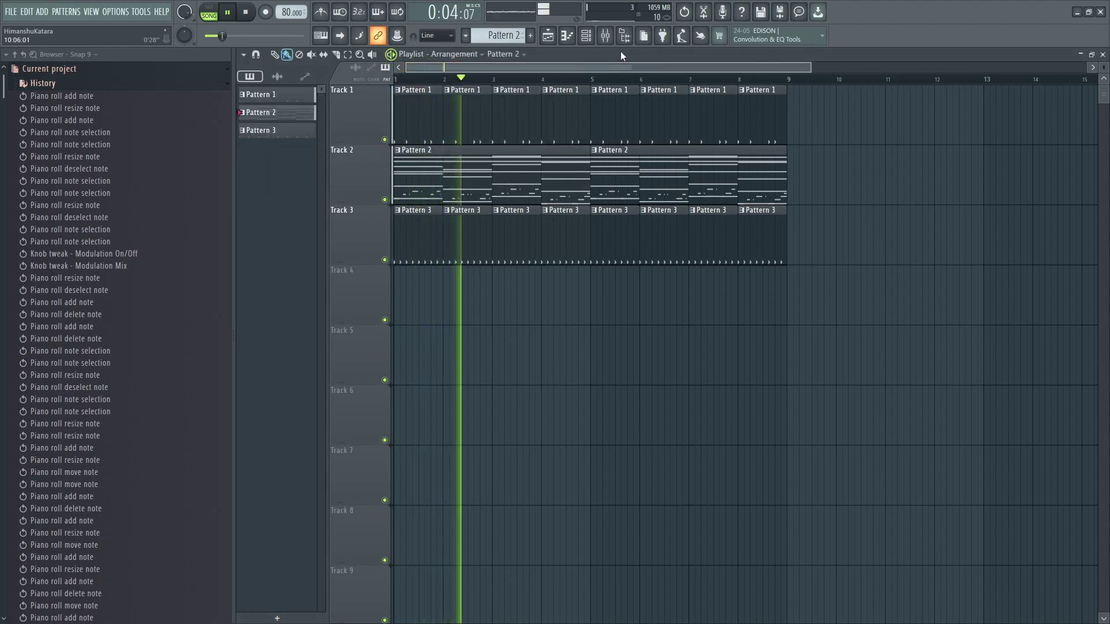
pyautogui.click(590, 42)
pyautogui.click(490, 119)
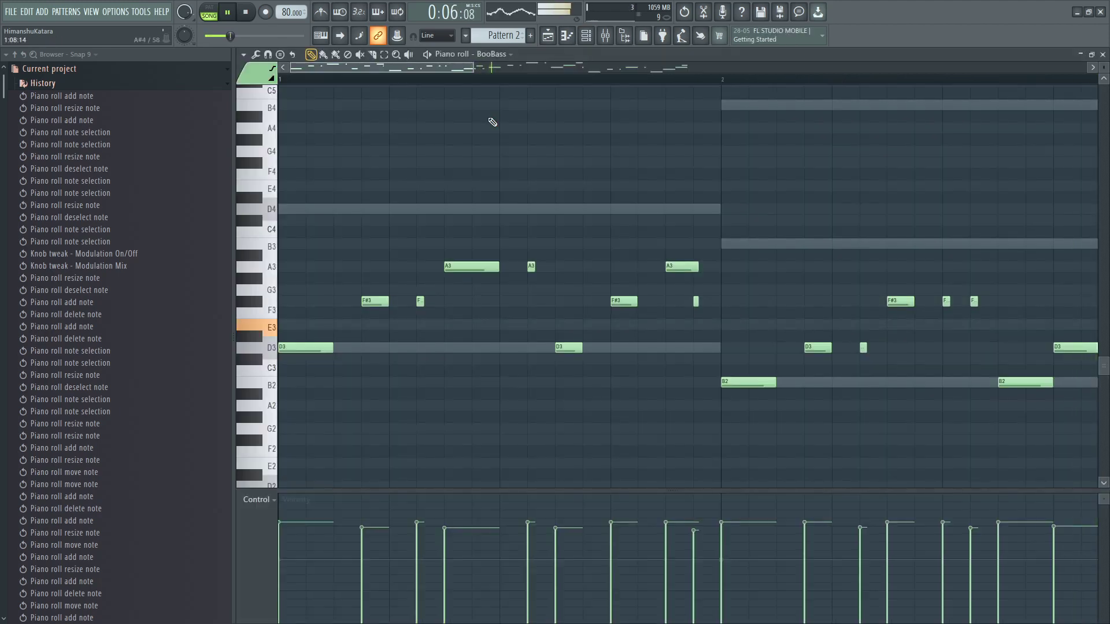
pyautogui.moveTo(481, 68); pyautogui.dragTo(745, 68)
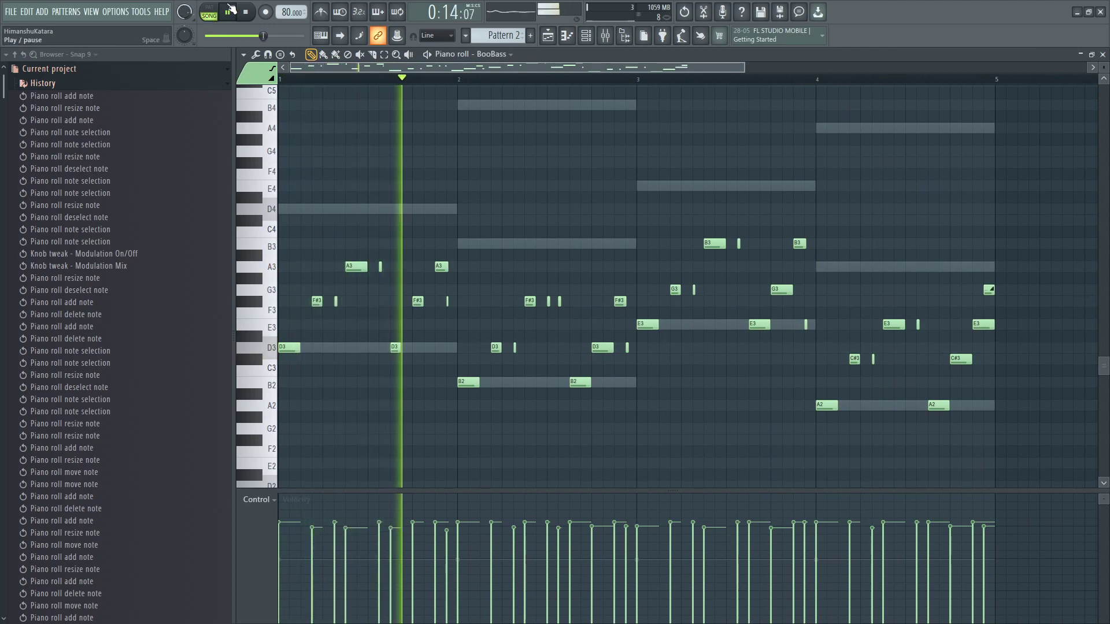
pyautogui.click(246, 12)
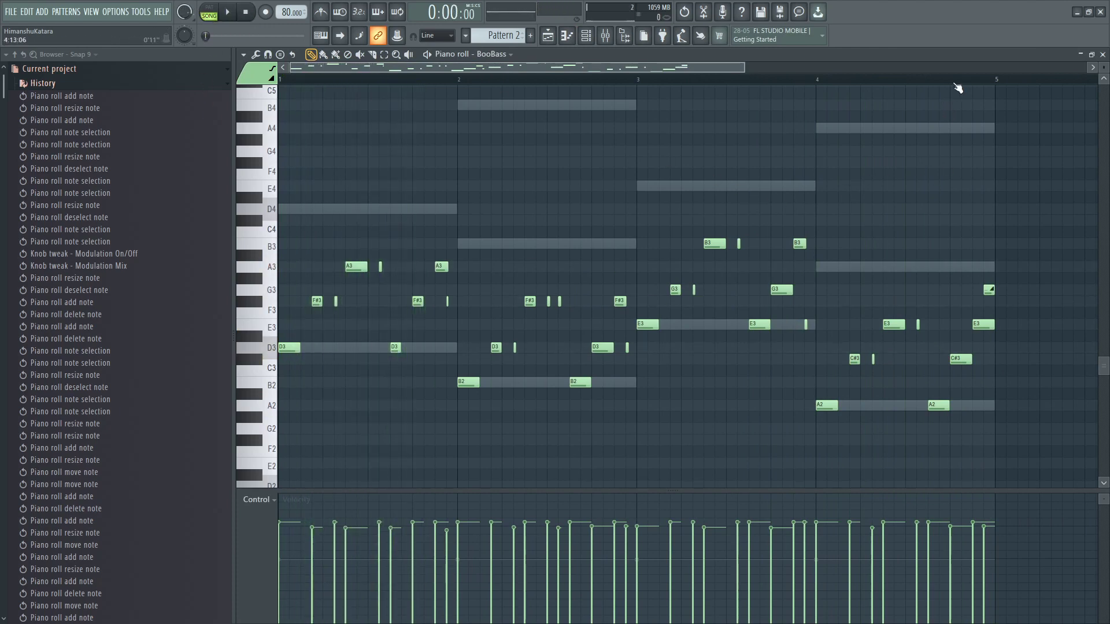
# - Set the song position to 4:01:00, listen from bar 4 while viewing its closing slide note, and stop
pyautogui.click(953, 81)
pyautogui.click(824, 81)
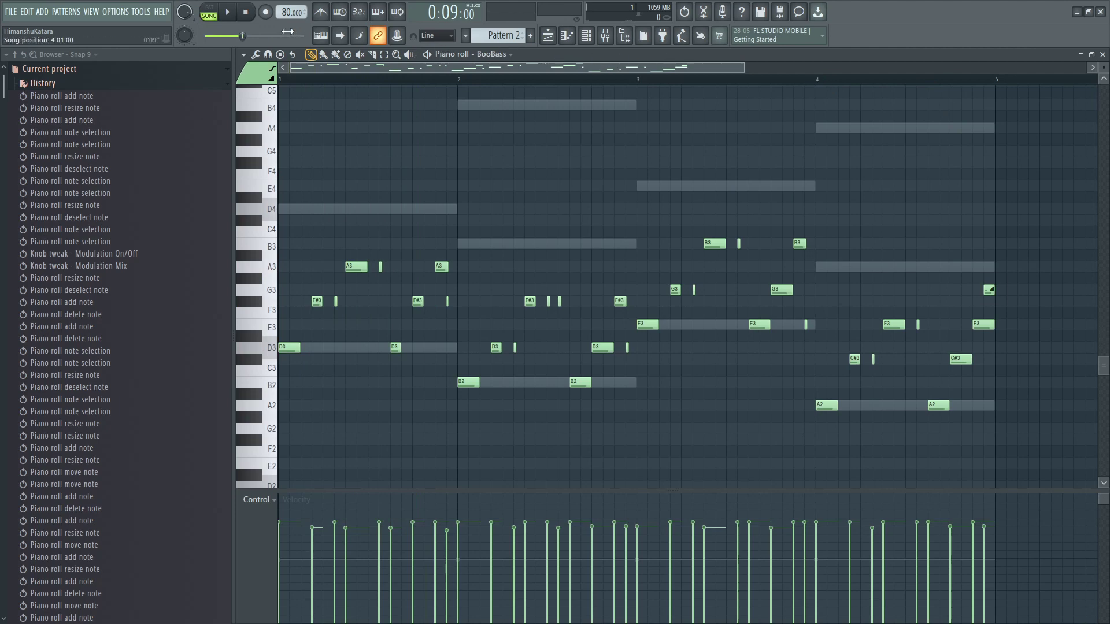
pyautogui.click(281, 54)
pyautogui.moveTo(291, 65); pyautogui.dragTo(581, 111)
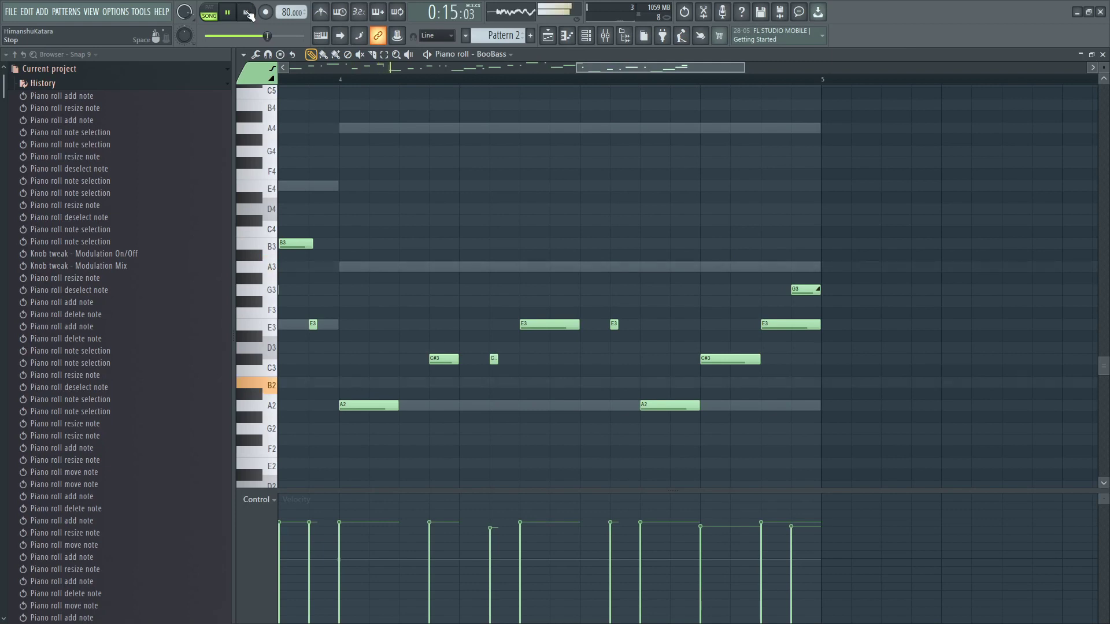
pyautogui.click(246, 13)
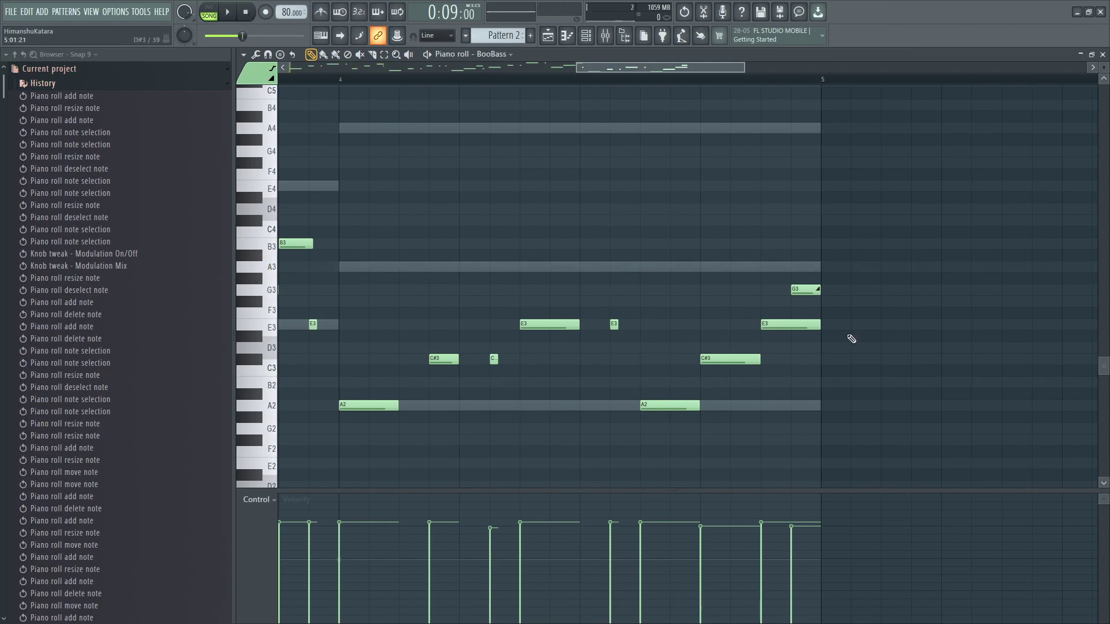
# - Select bar 3's three B3 notes and transpose them down one octave to B2
pyautogui.scroll(-4, 852, 339)
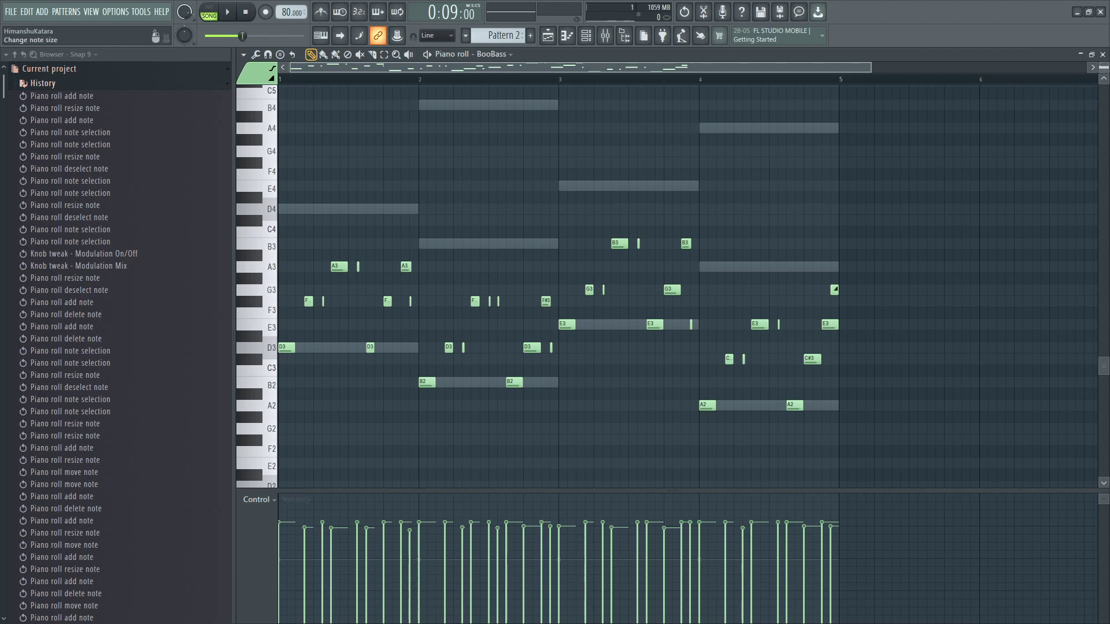
pyautogui.moveTo(1104, 68); pyautogui.dragTo(1104, 61)
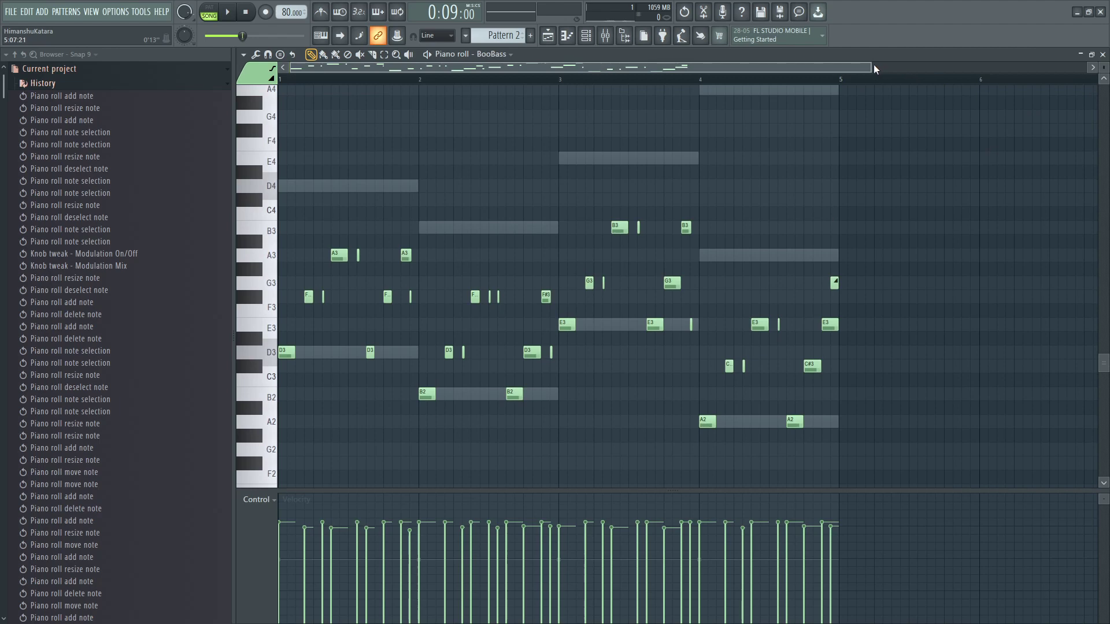
pyautogui.moveTo(870, 66); pyautogui.dragTo(773, 66)
pyautogui.scroll(-2, 786, 229)
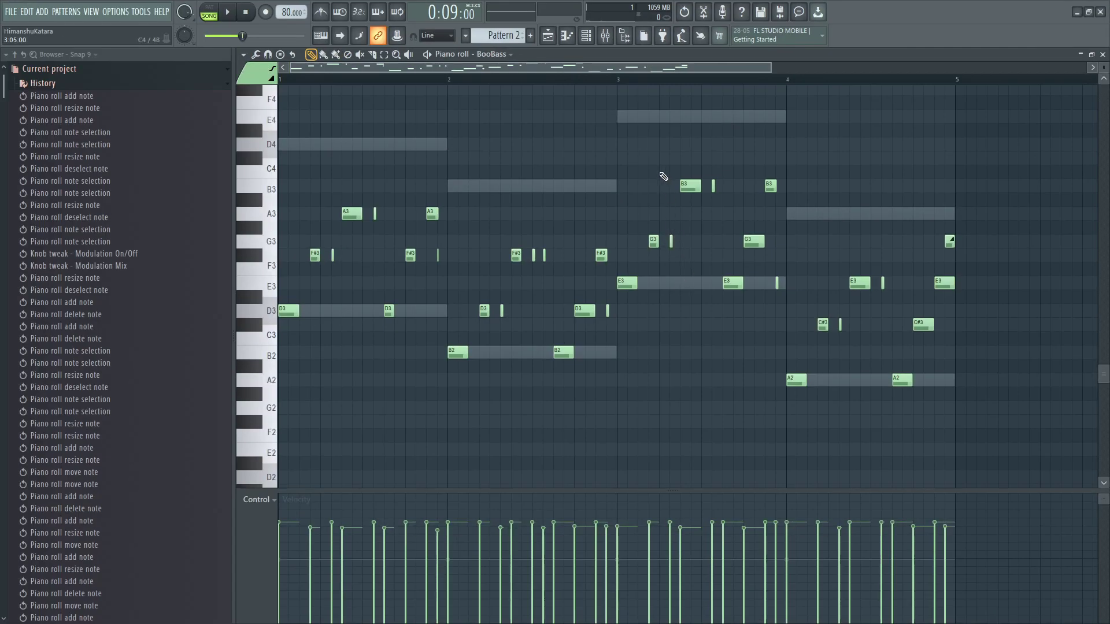
pyautogui.moveTo(659, 166); pyautogui.dragTo(792, 185)
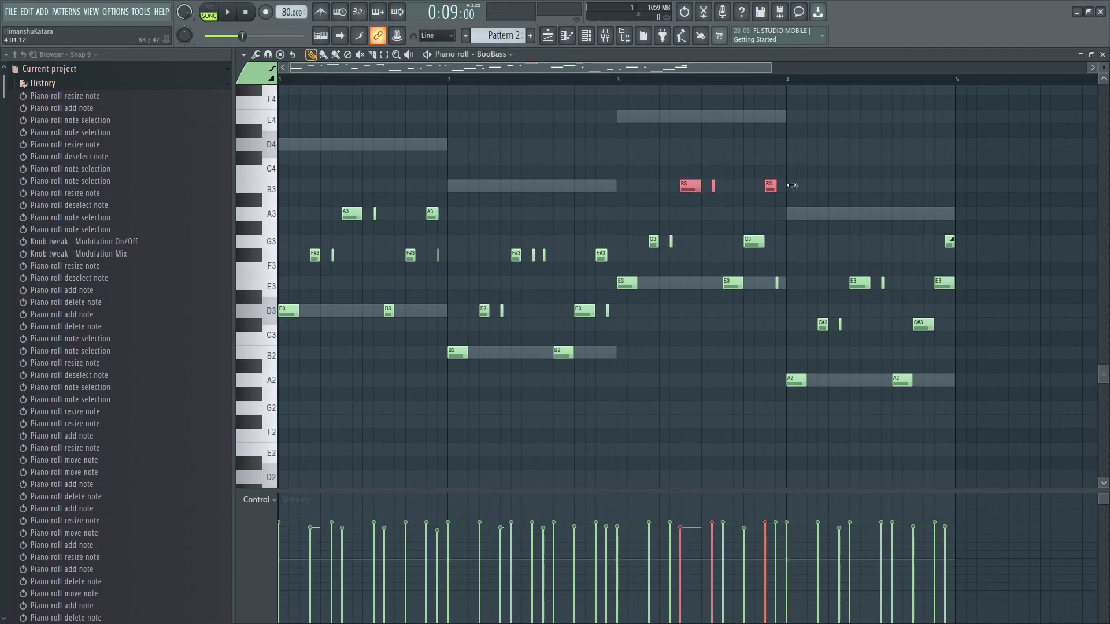
pyautogui.hotkey('shift', 'Down')
pyautogui.hotkey('shift', 'Up')
pyautogui.hotkey('ctrl', 'Down')
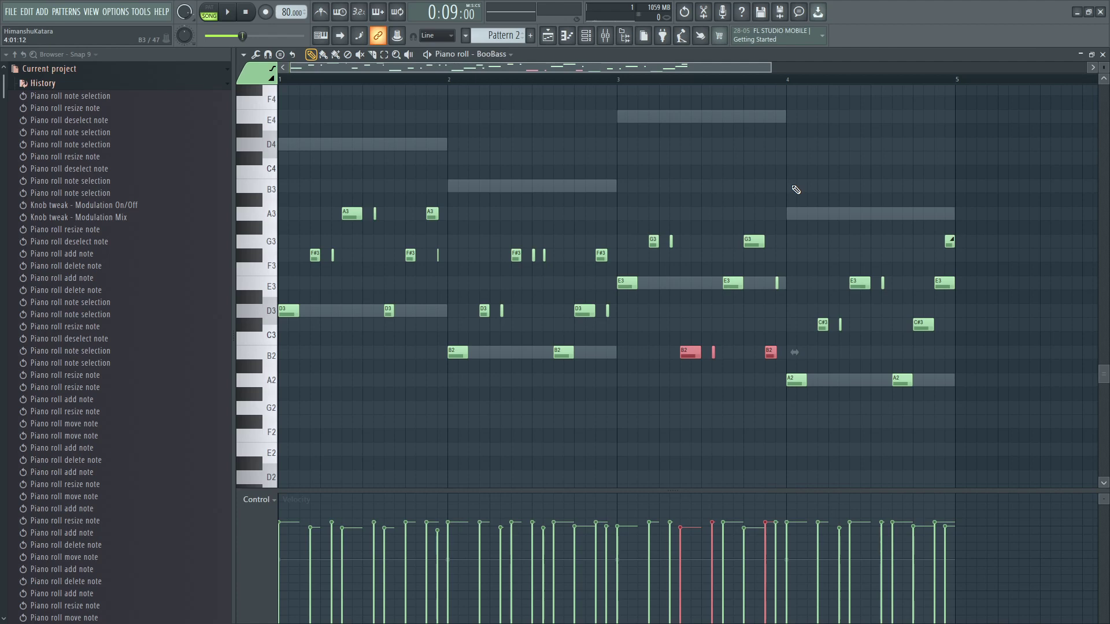
# - Play the song from the beginning to hear bar 3's lowered B2 notes, and stop playback
pyautogui.click(242, 14)
pyautogui.press('space')
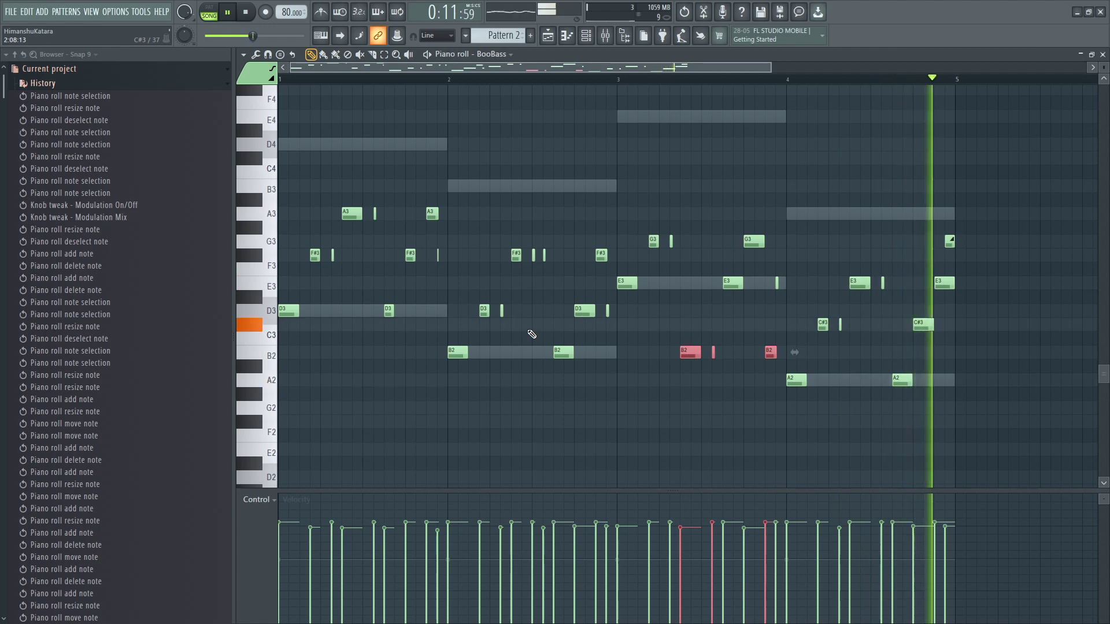
pyautogui.click(250, 13)
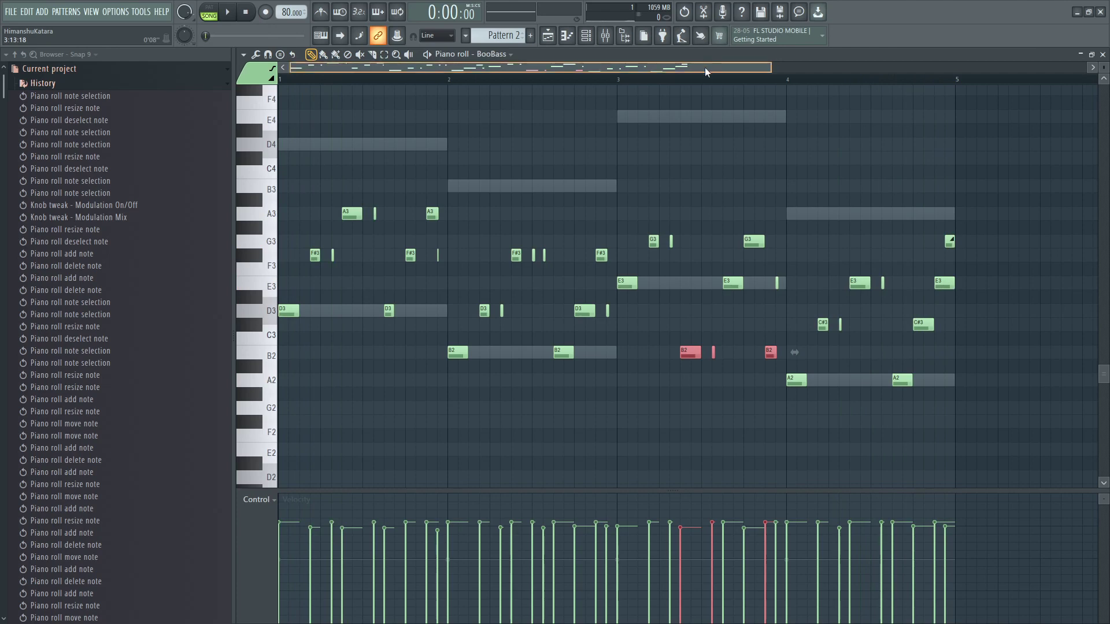
# - Close the BooBass piano roll and open The Grand 3's piano roll in Pattern 2 to examine all four bars of chords
pyautogui.moveTo(773, 80); pyautogui.dragTo(681, 58)
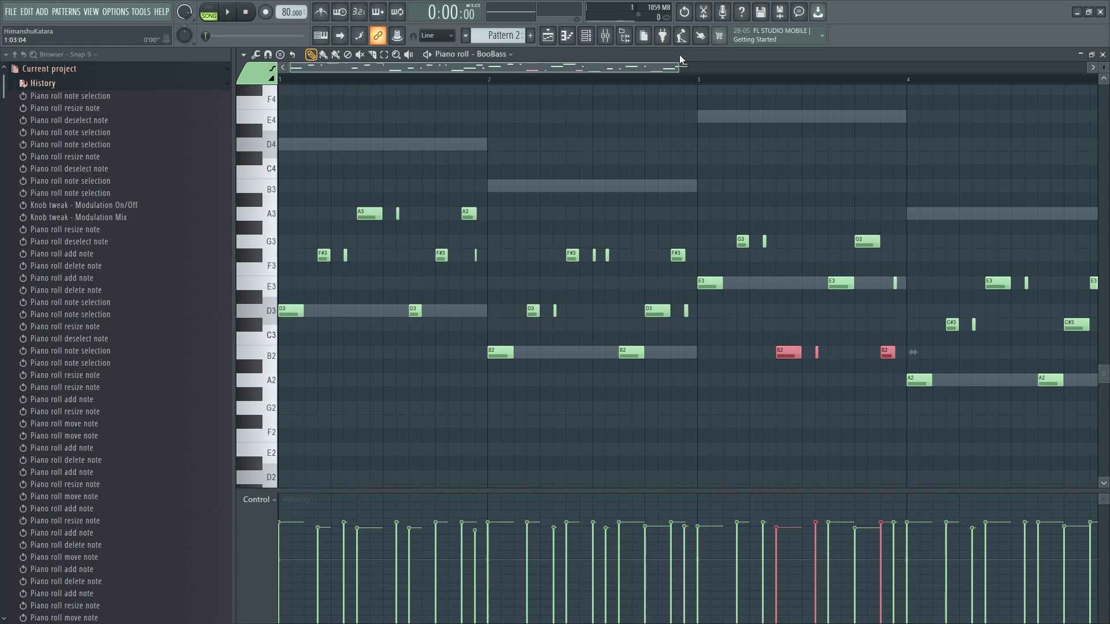
pyautogui.click(1103, 55)
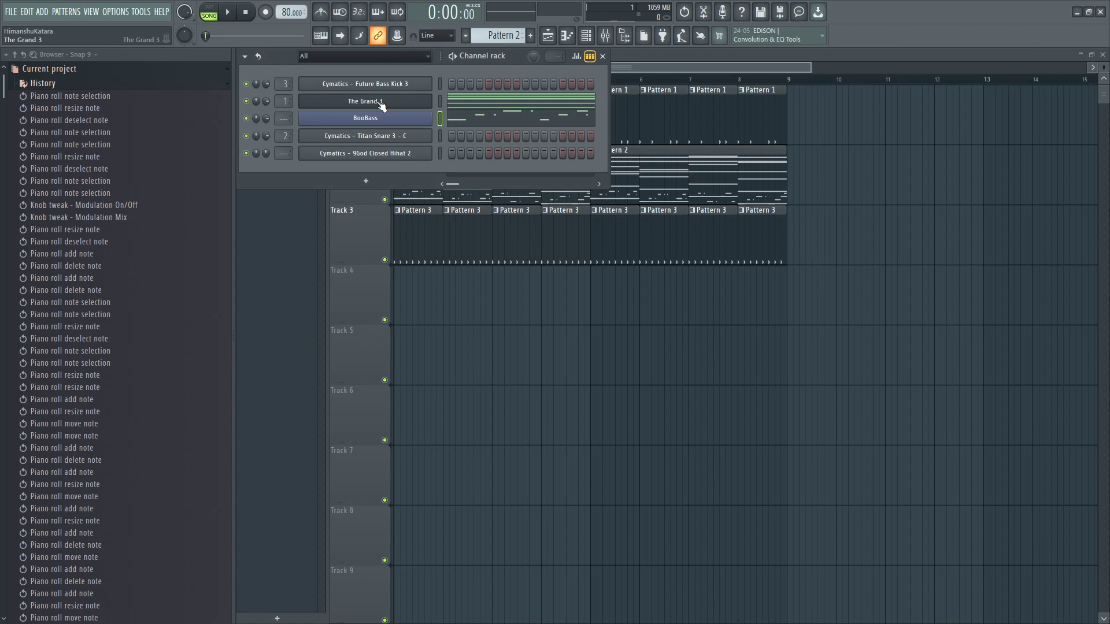
pyautogui.click(448, 99)
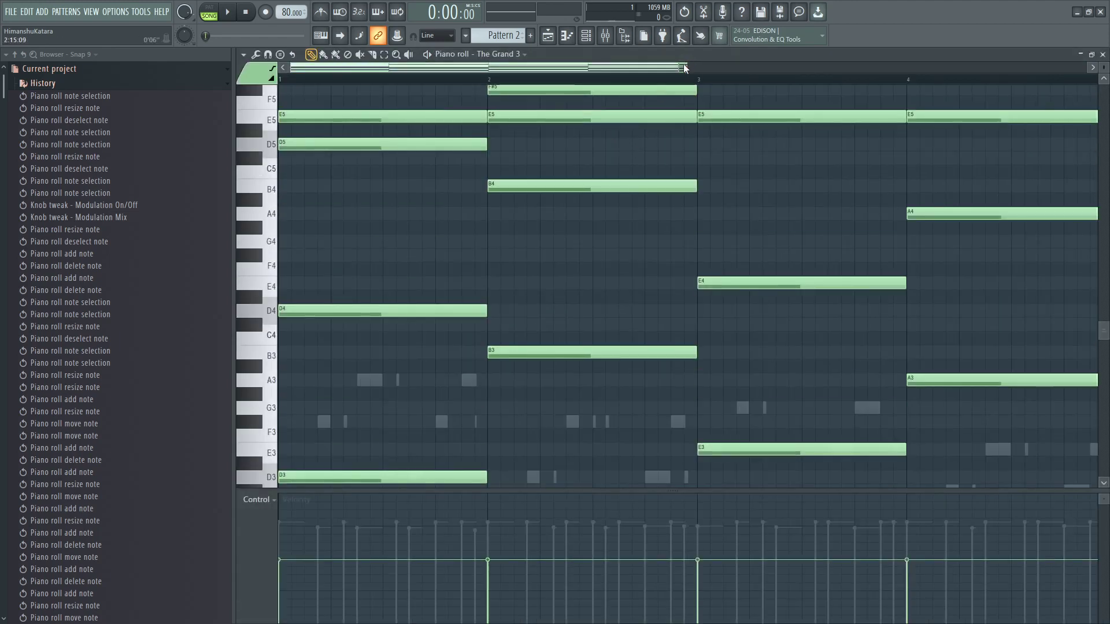
pyautogui.moveTo(679, 67); pyautogui.dragTo(938, 67)
pyautogui.scroll(4, 902, 287)
pyautogui.scroll(-3, 1104, 72)
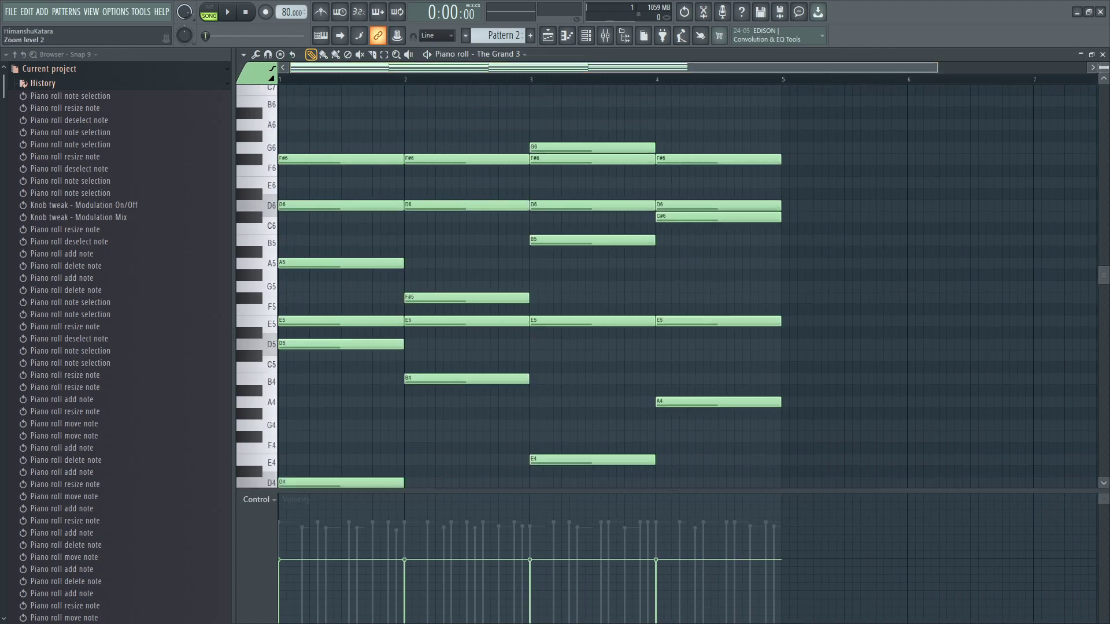